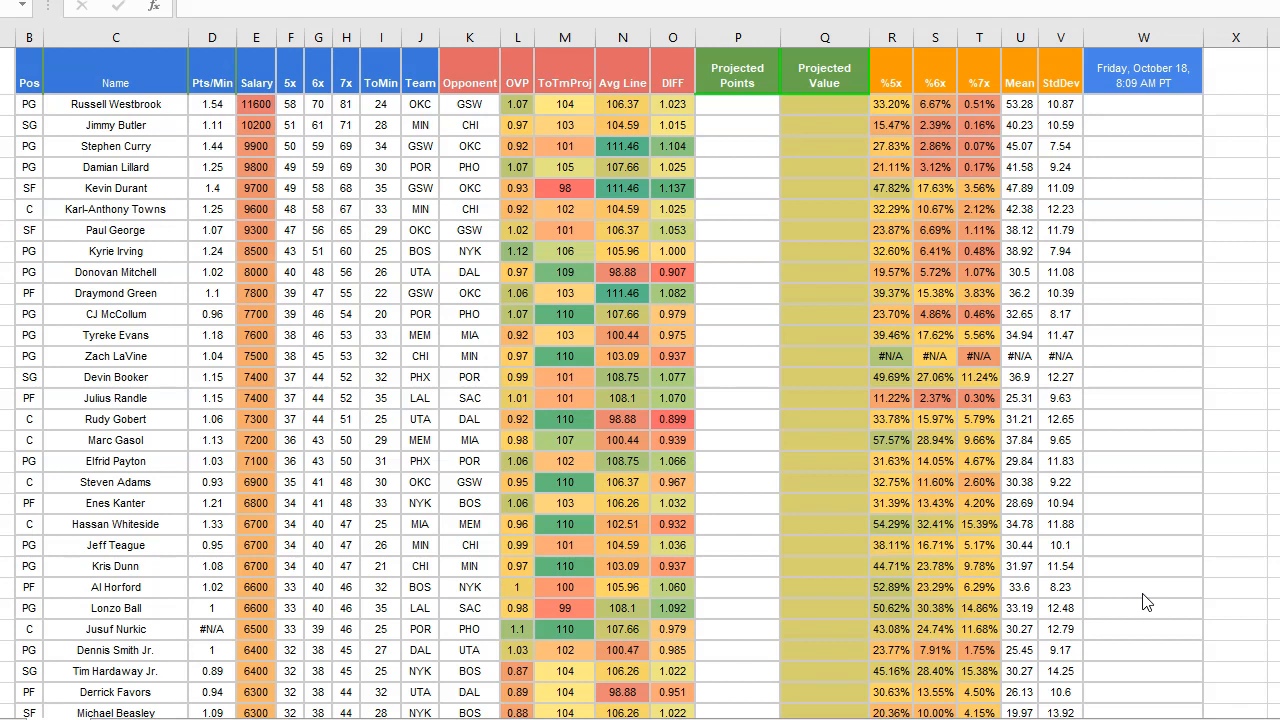
left_click(726, 152)
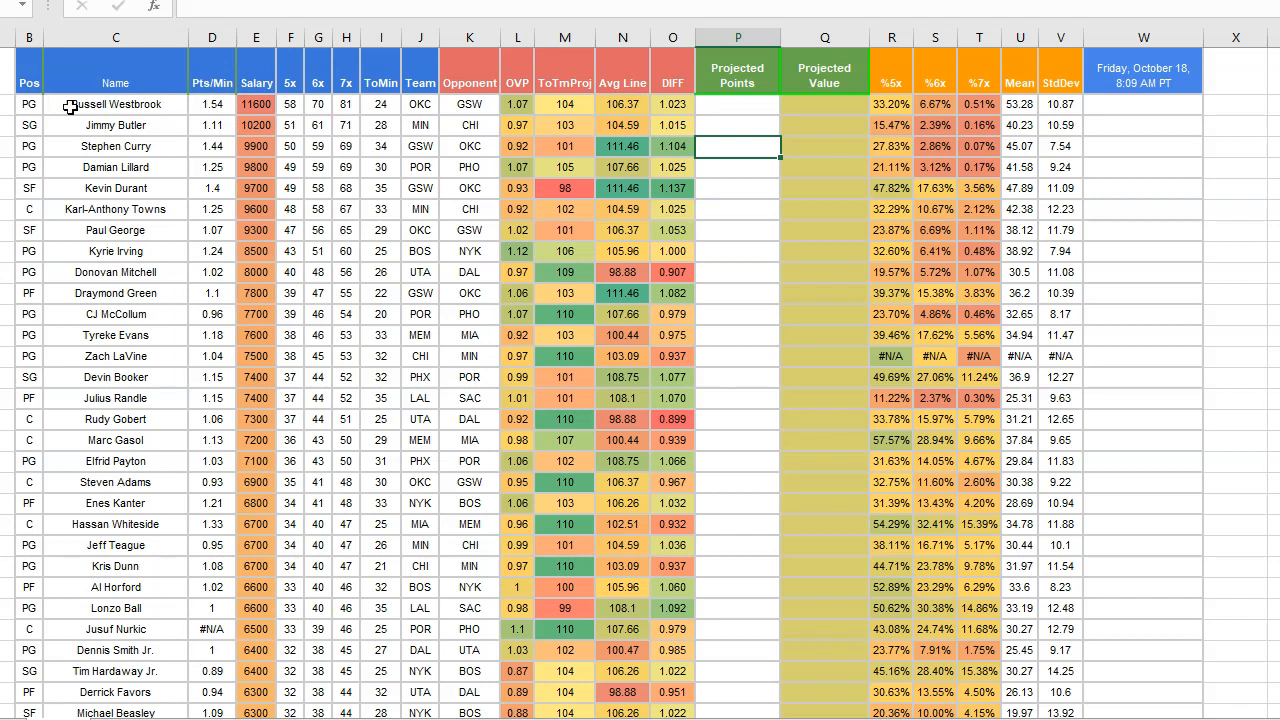
left_click_drag(63, 104, 208, 133)
left_click(210, 150)
left_click(219, 109)
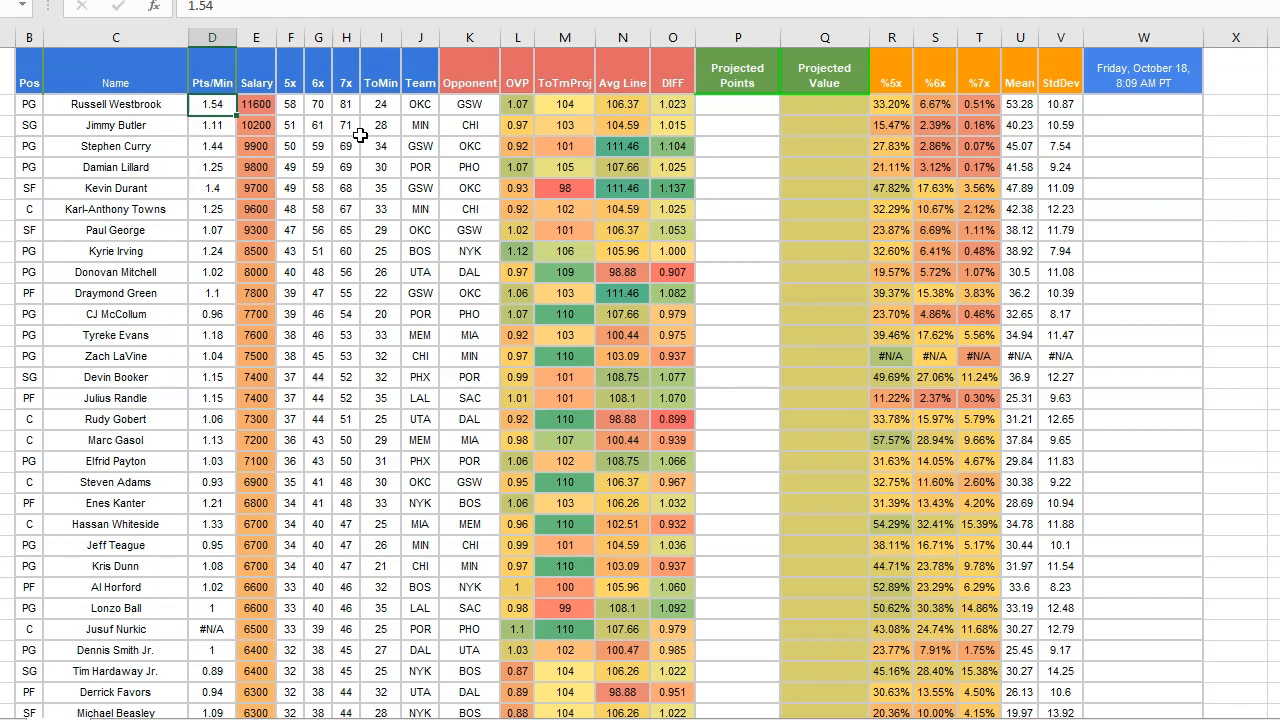
left_click_drag(382, 104, 383, 292)
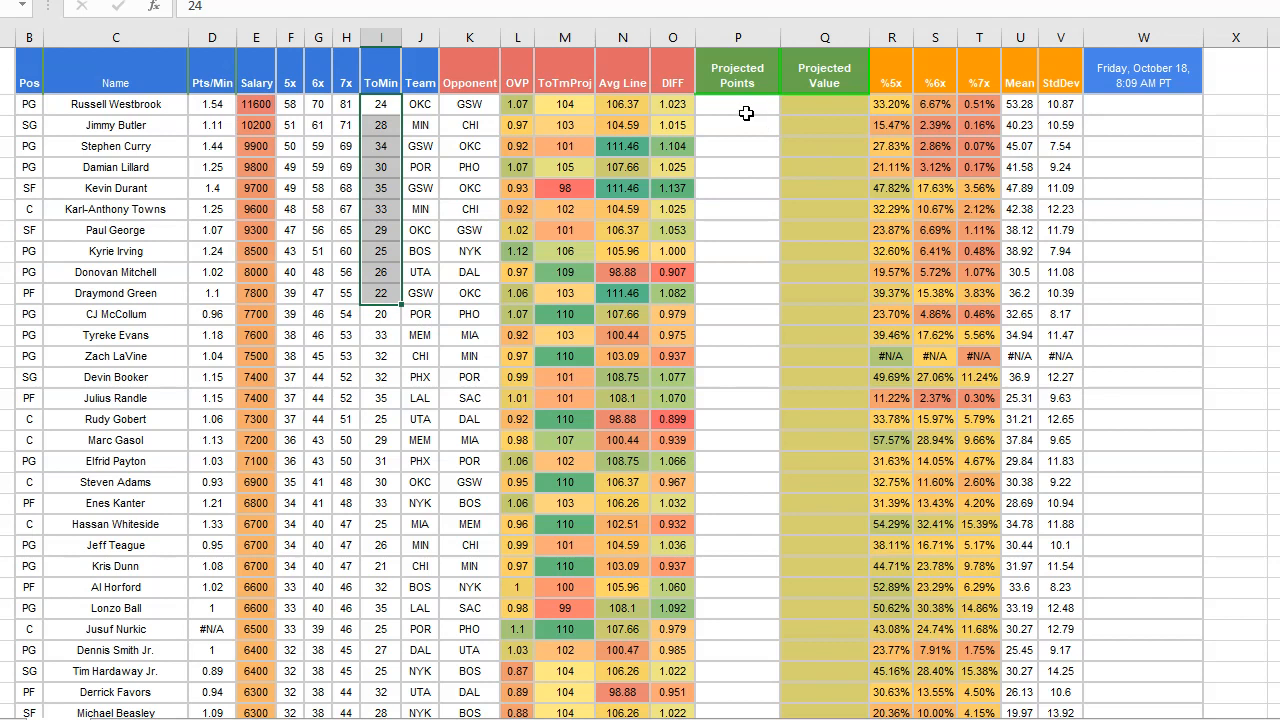
left_click(213, 104)
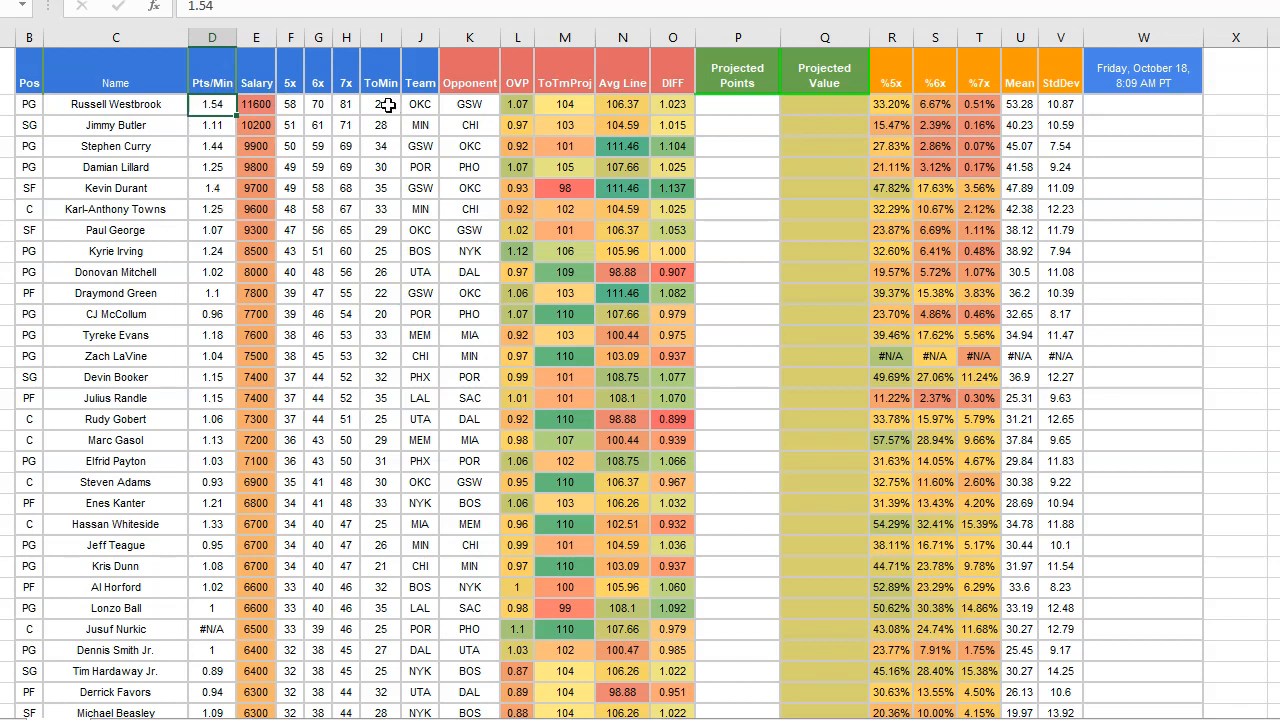
Step: Calculate the first player's Projected Points in P2 as points per minute times minutes, =D2*I2
left_click(716, 108)
type("=")
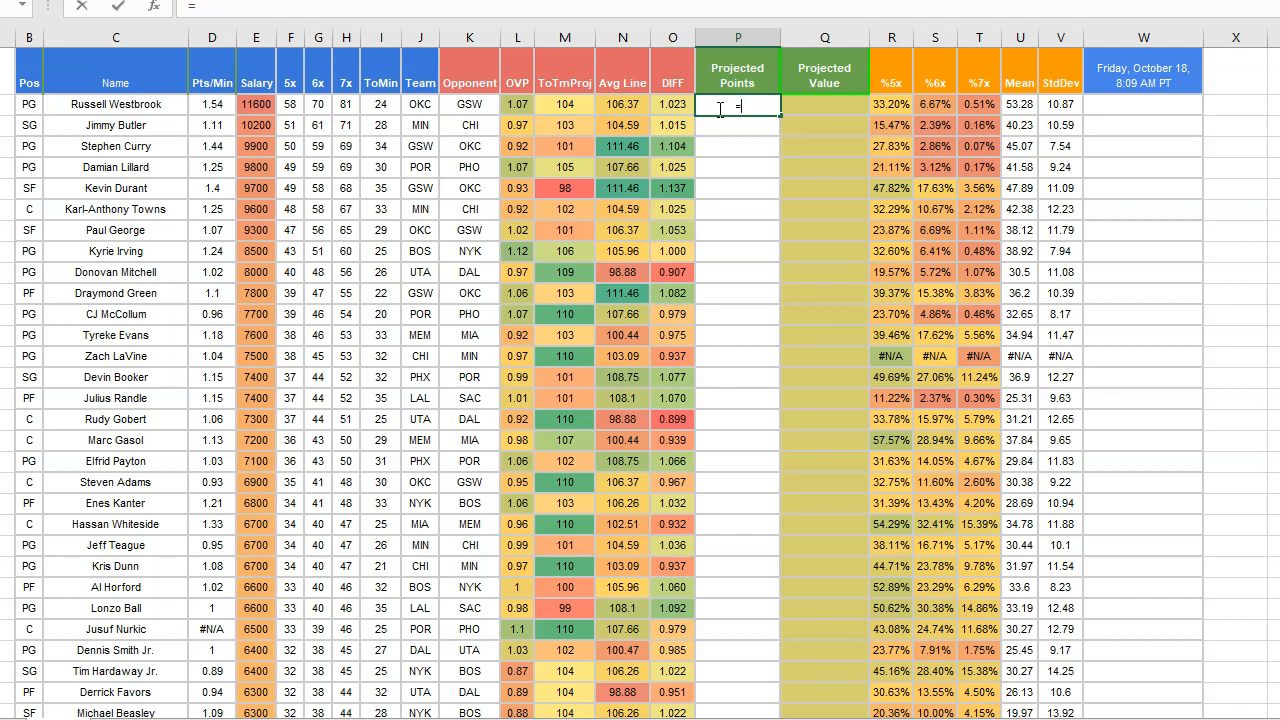
left_click(207, 104)
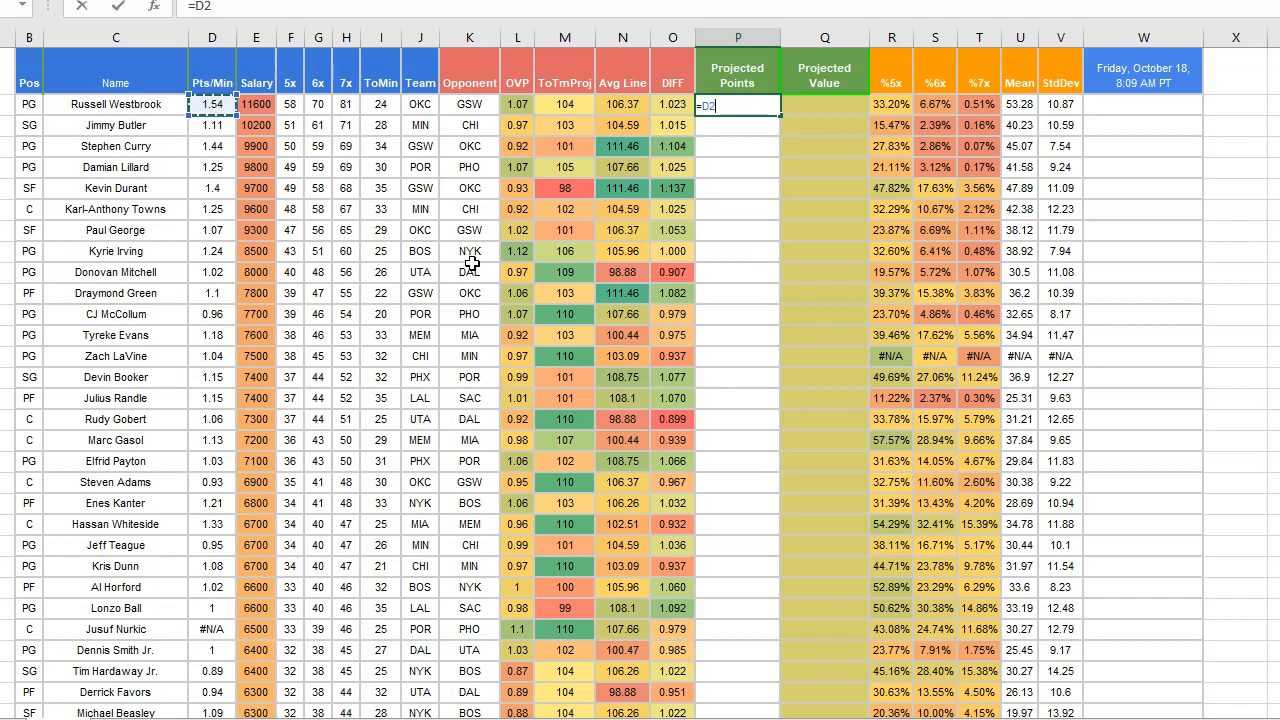
type("*")
left_click(382, 105)
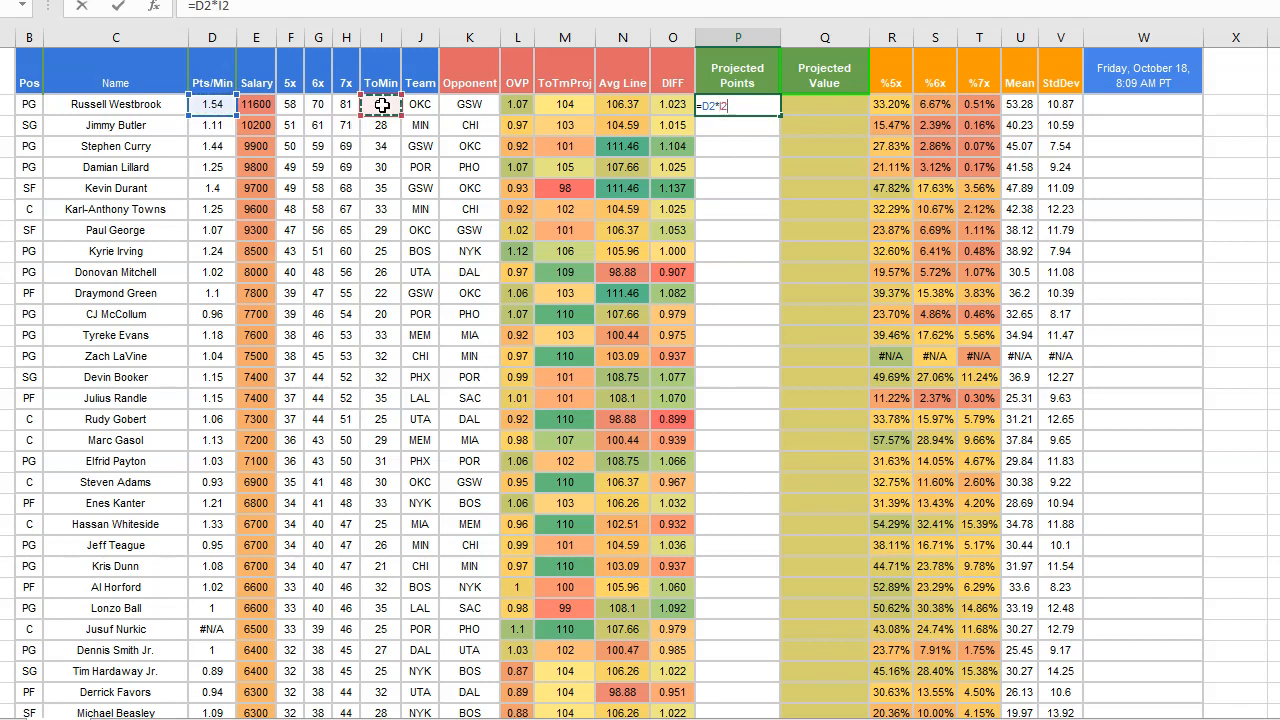
key("Return")
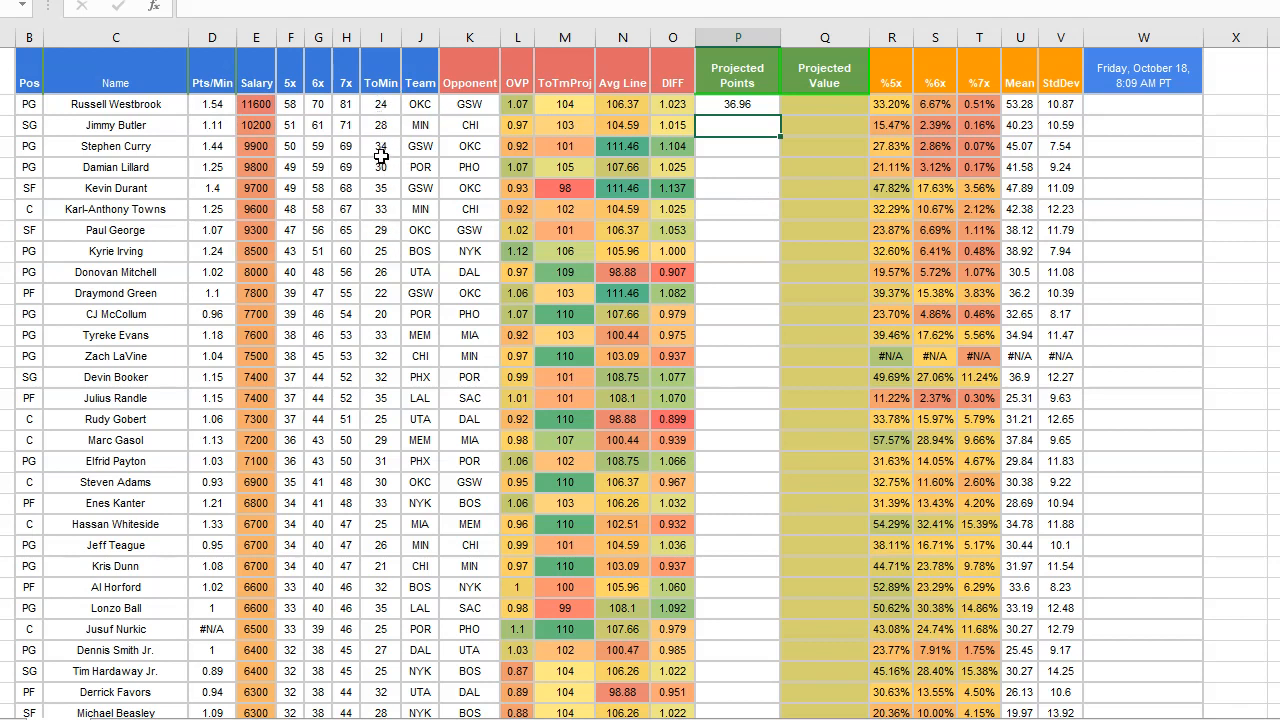
Step: Calculate the first player's Projected Value in Q2 as projected points per thousand of salary, =P2/(E2/1000)
left_click(794, 107)
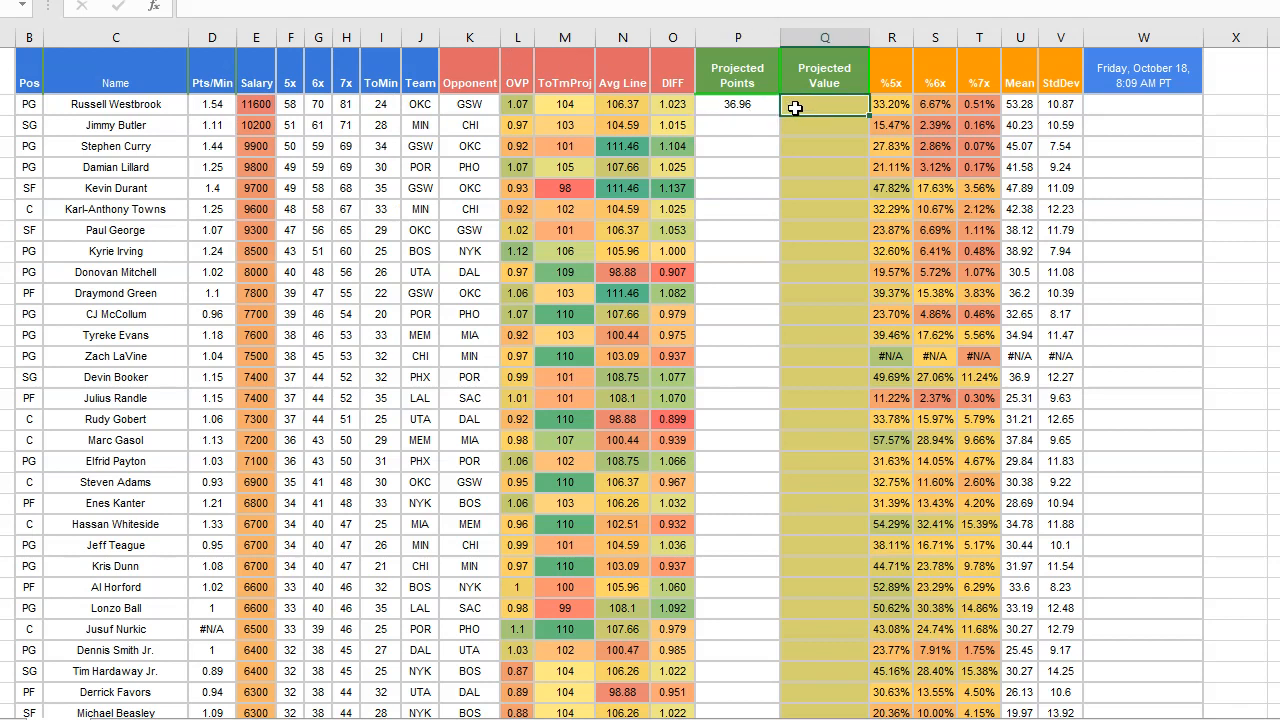
type("=")
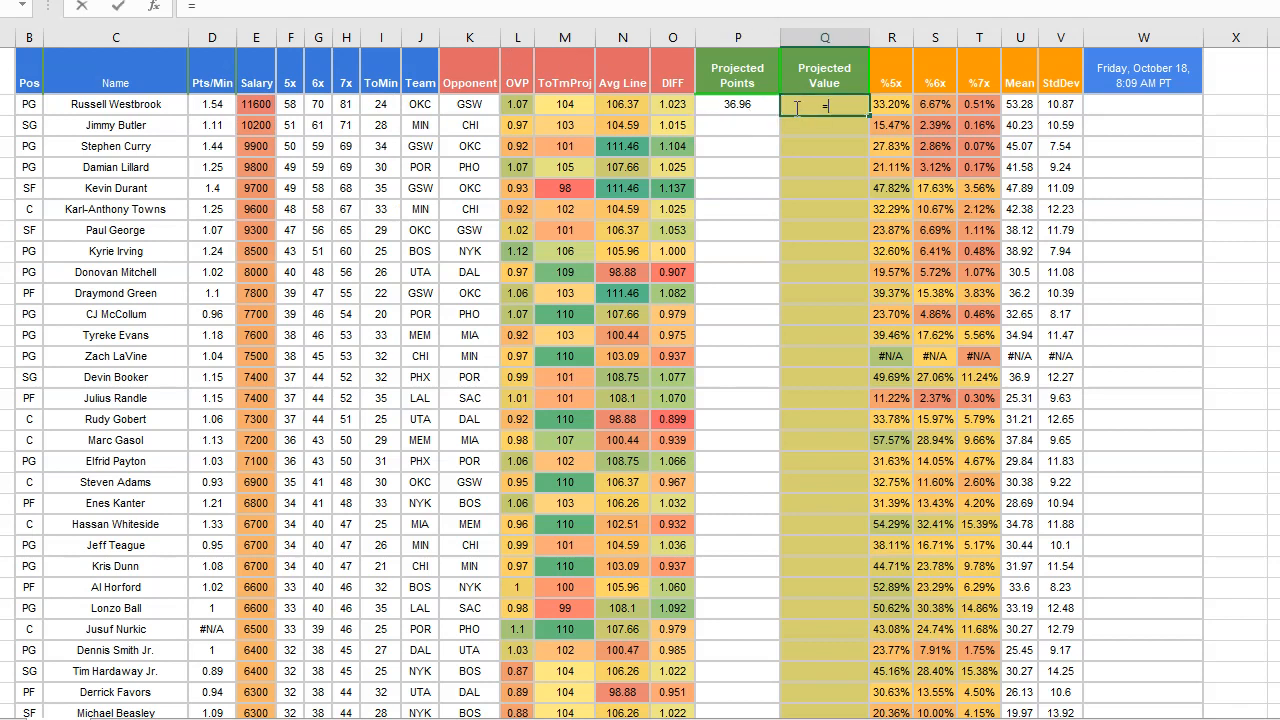
left_click(265, 107)
type("/1000)")
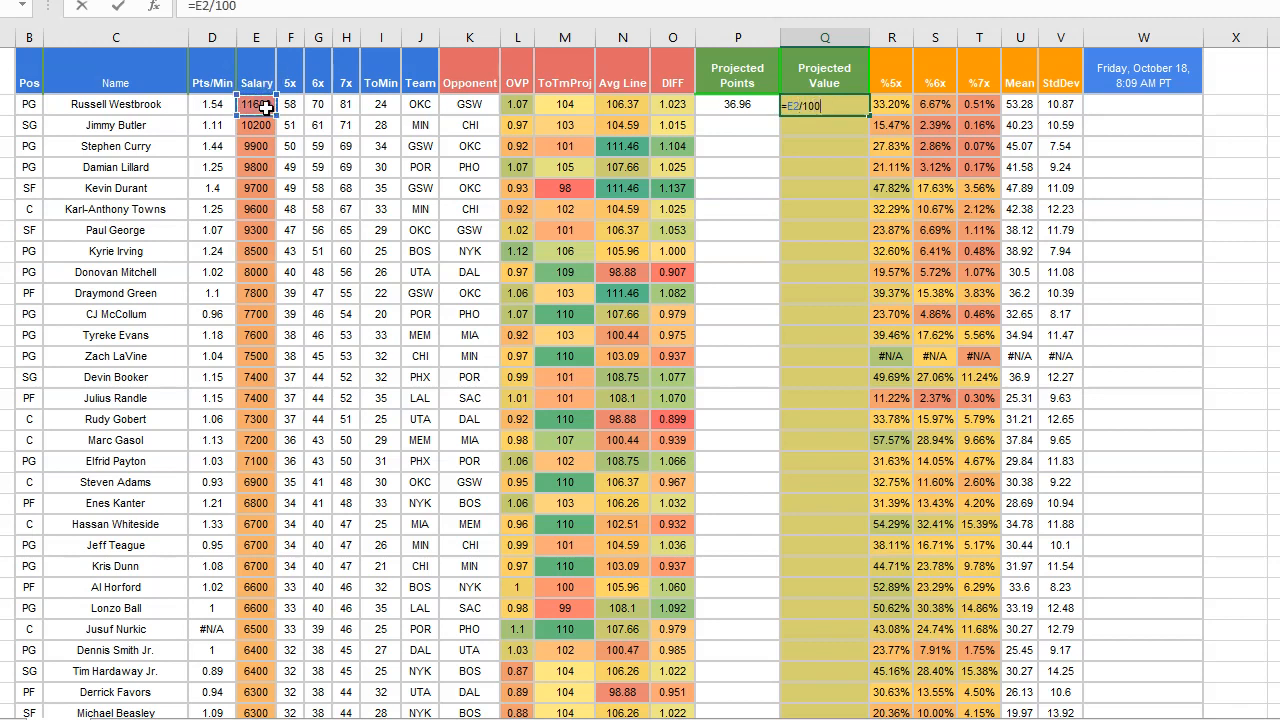
type("(")
left_click(787, 107)
type("/")
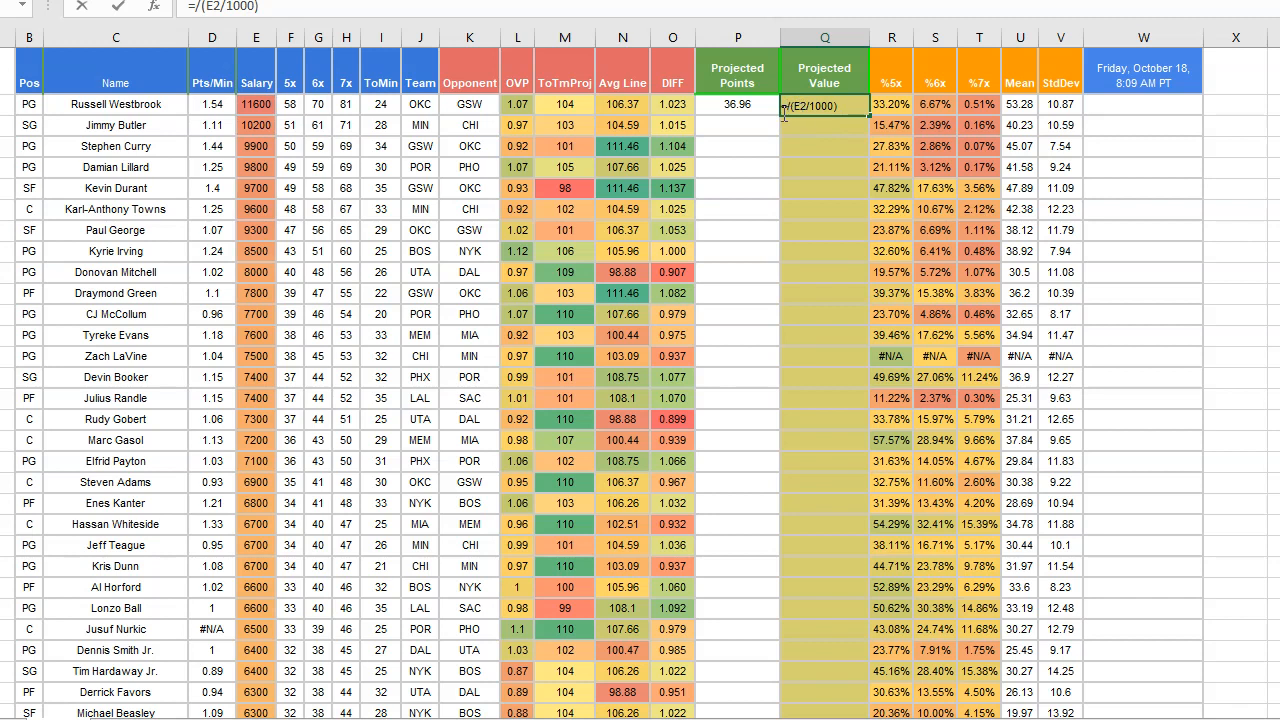
left_click(745, 104)
key("Return")
left_click(854, 97)
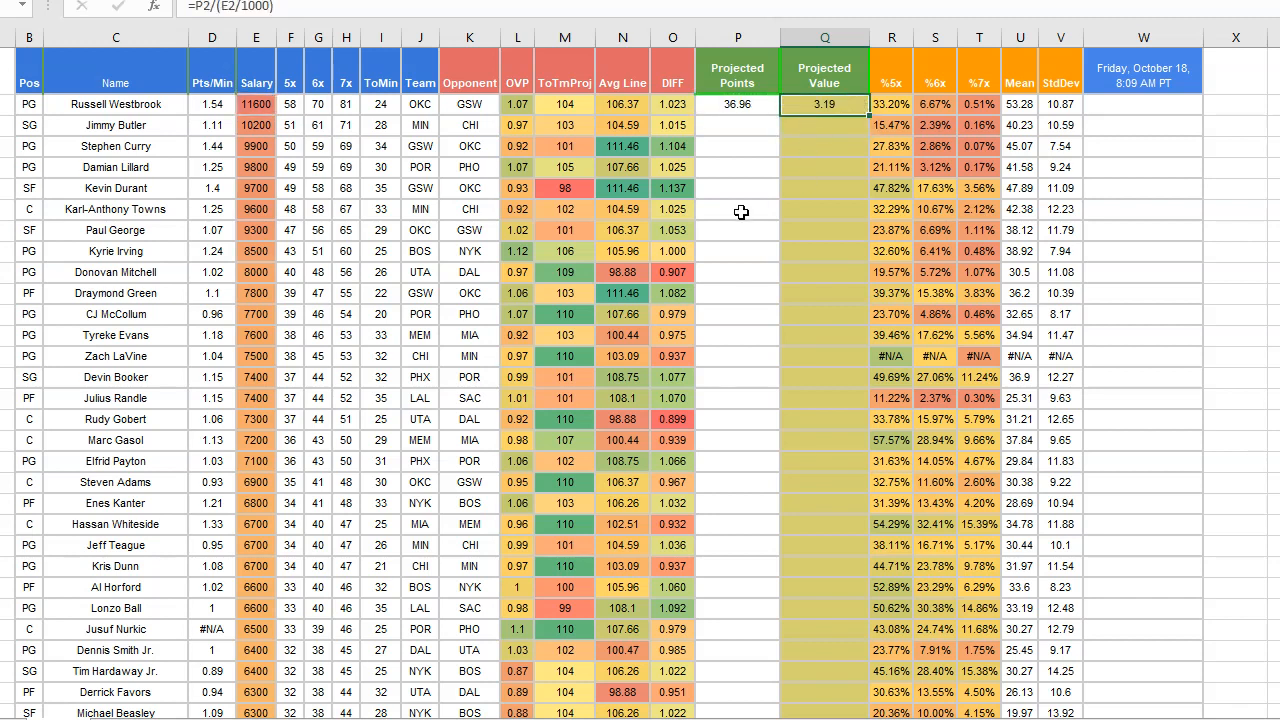
Step: Fill the Projected Points and Projected Value formulas down through row 8 and inspect several of the filled cells
left_click(743, 104)
mouse_move(746, 106)
left_mouse_down()
mouse_move(820, 114)
mouse_move(862, 181)
mouse_move(862, 240)
left_mouse_up()
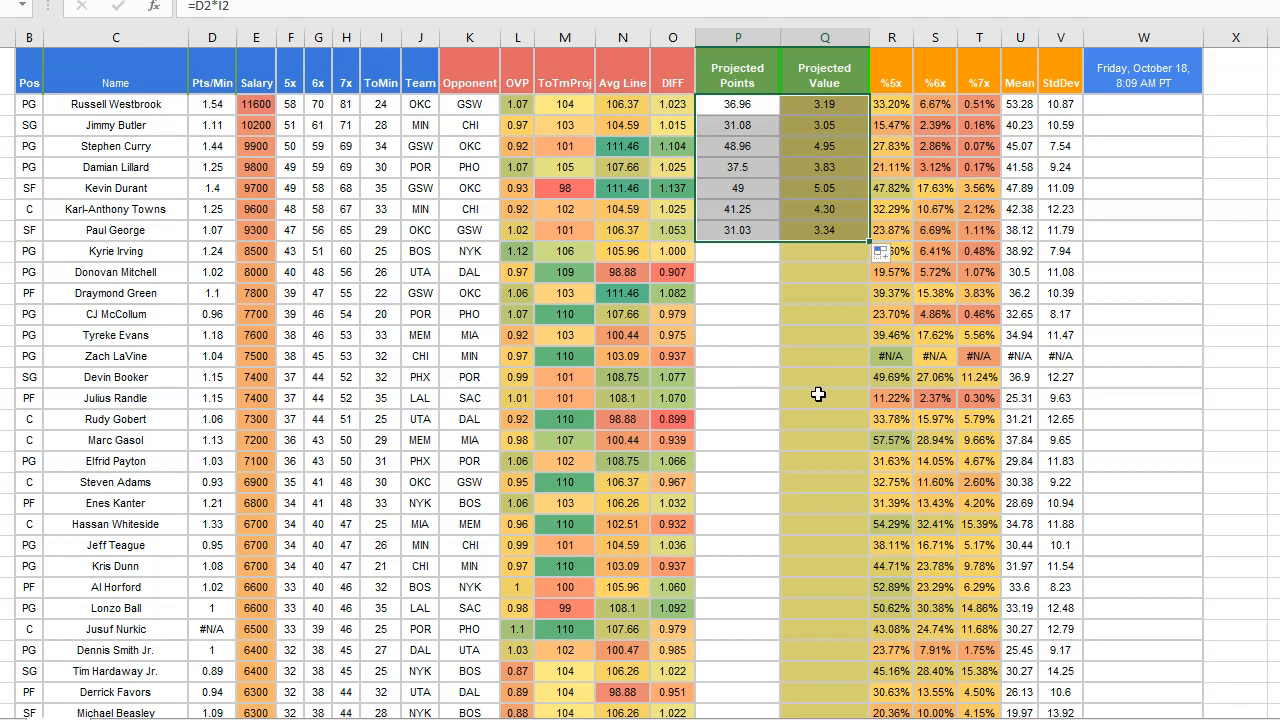
left_click(740, 150)
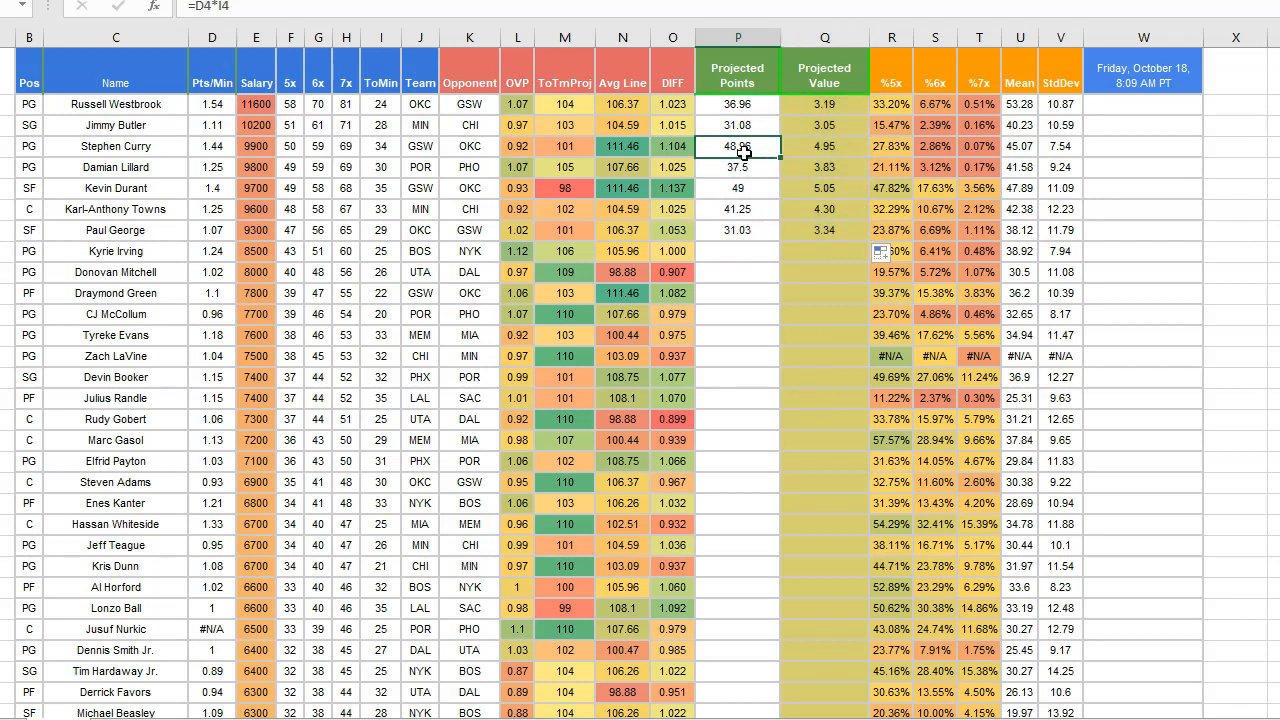
left_click(825, 148)
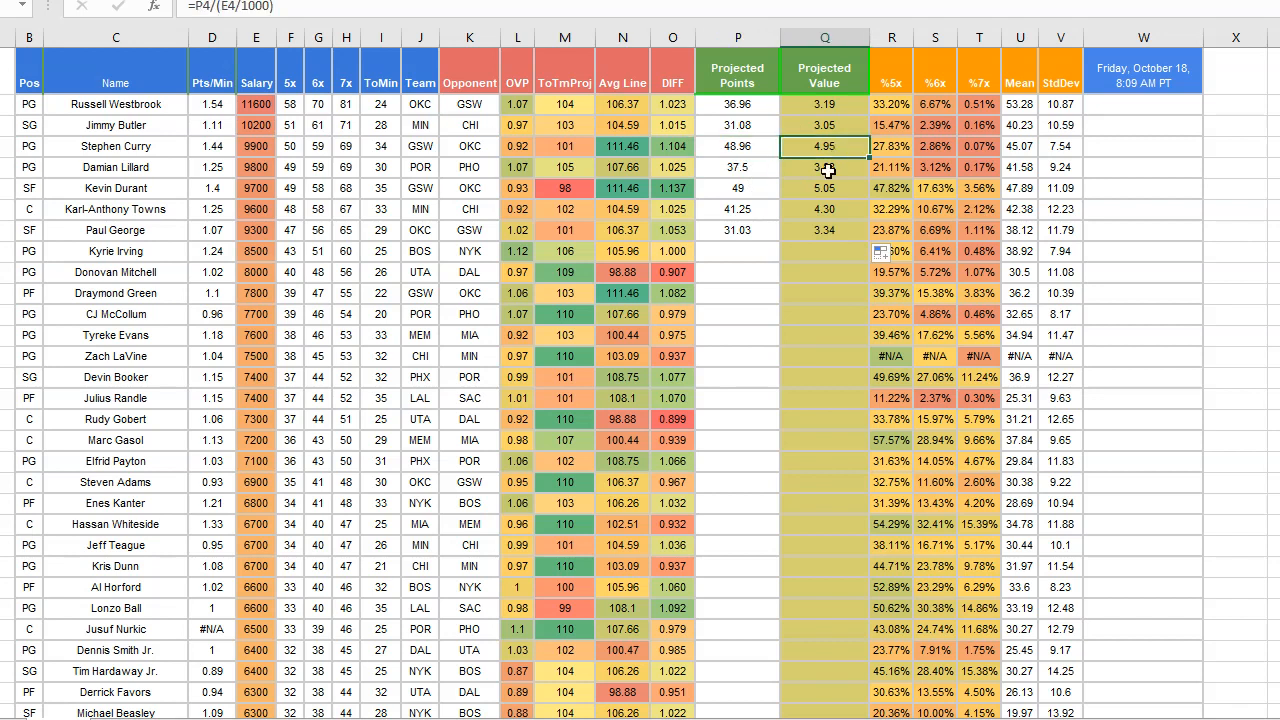
left_click(760, 191)
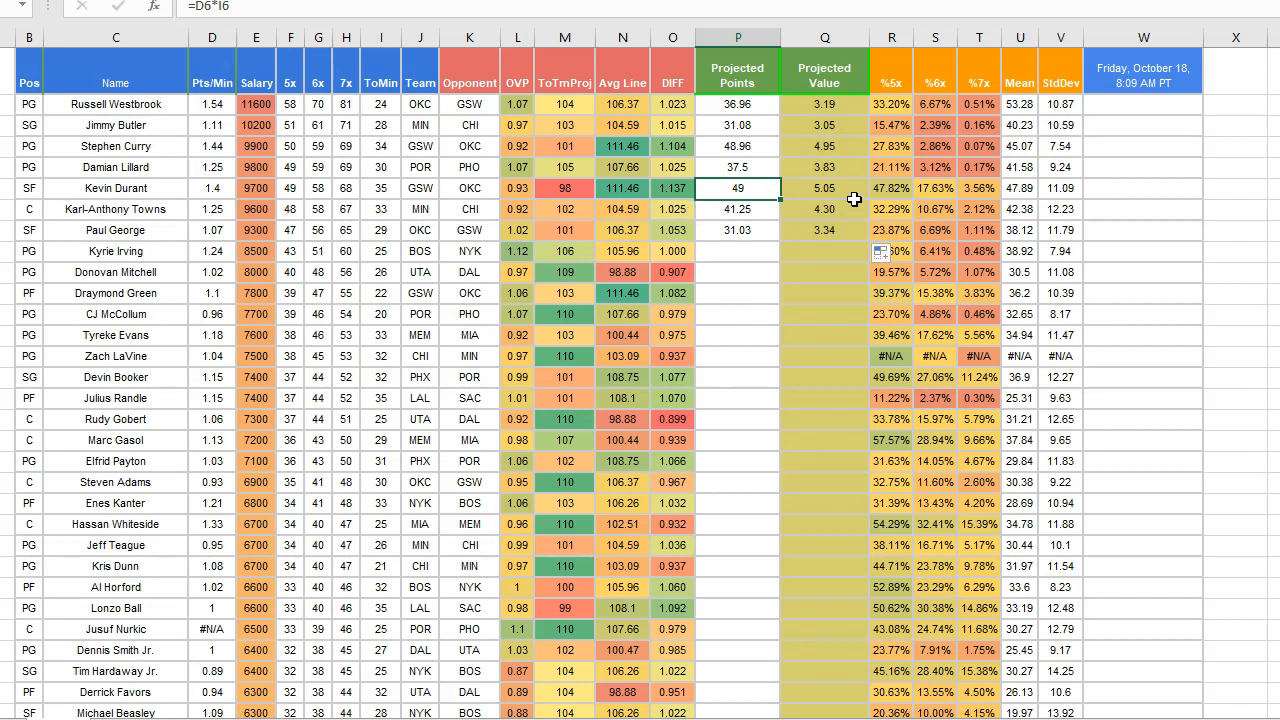
left_click(748, 268)
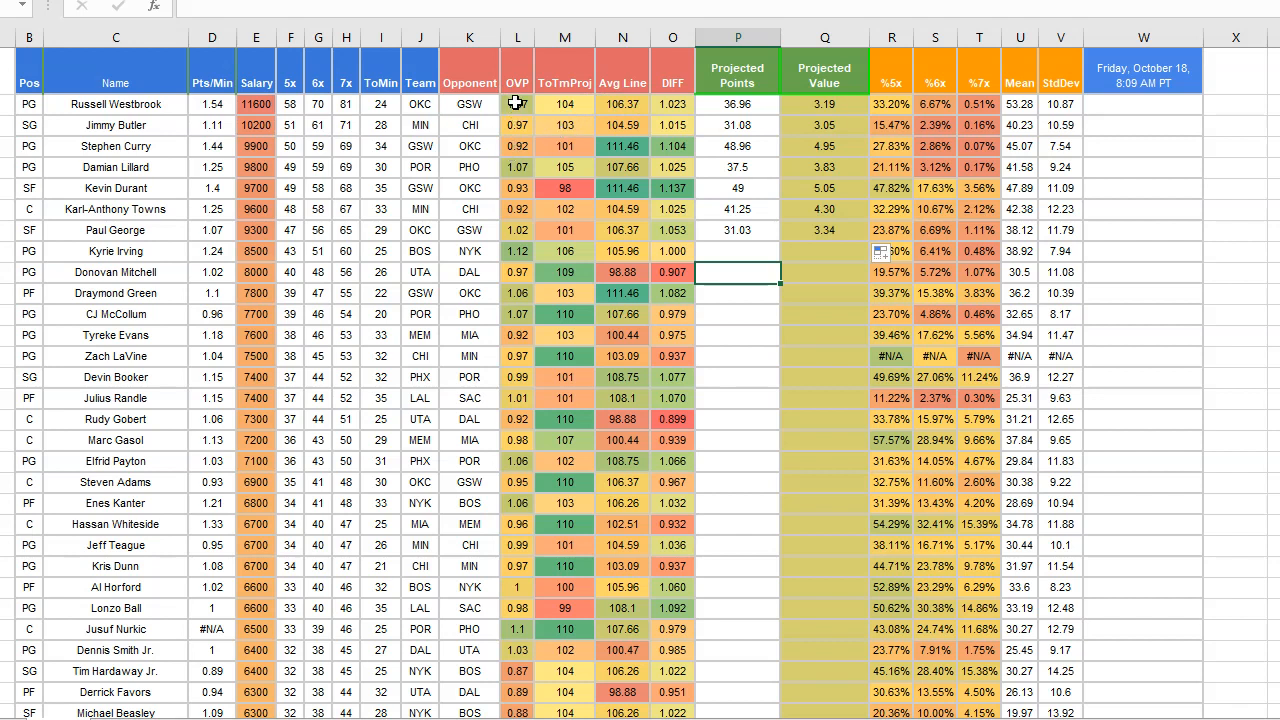
Step: Examine the OVP column's opponent factors alongside the first player's Pts/Min and ToMin values
left_click(520, 38)
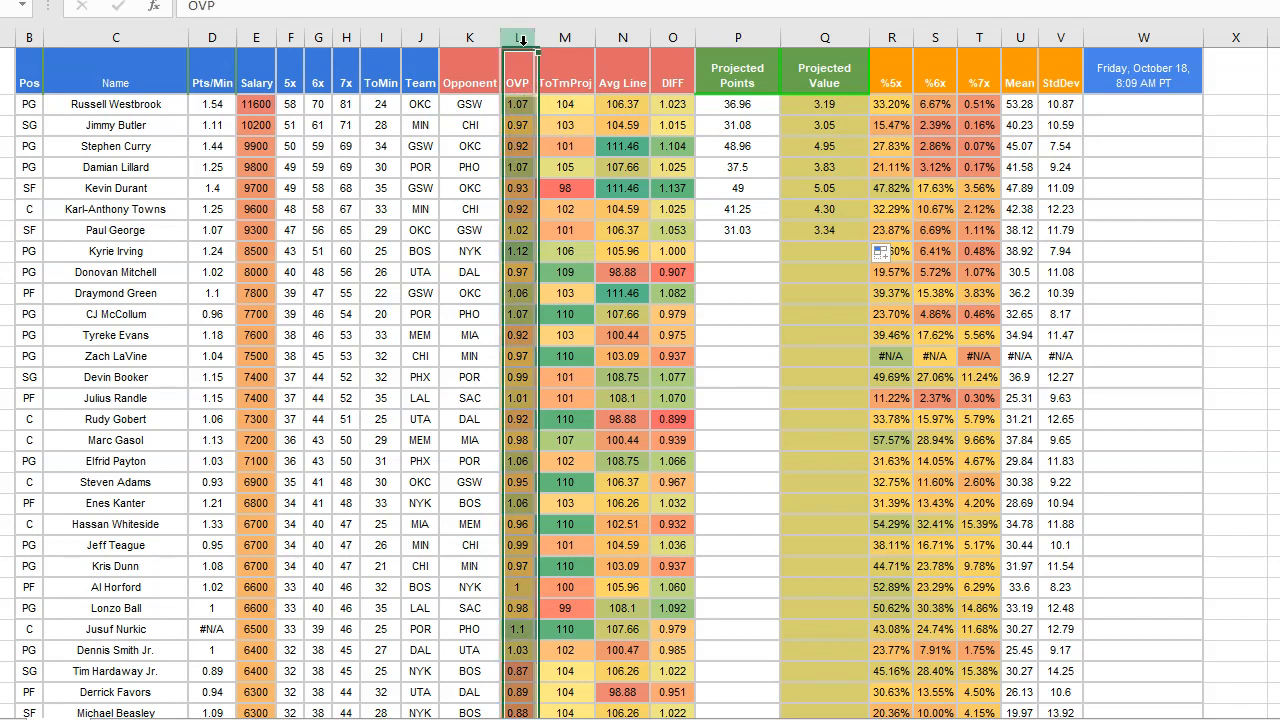
left_click(517, 190)
left_click(508, 108)
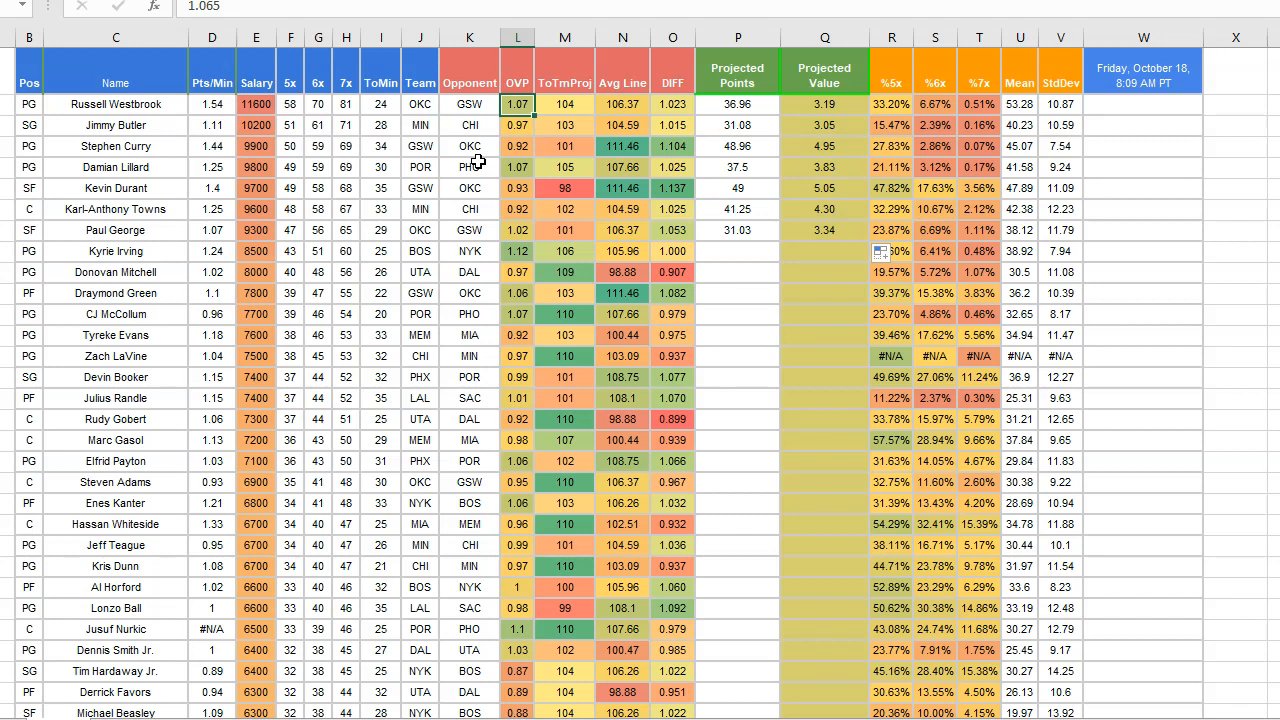
key("Down")
key("Down")
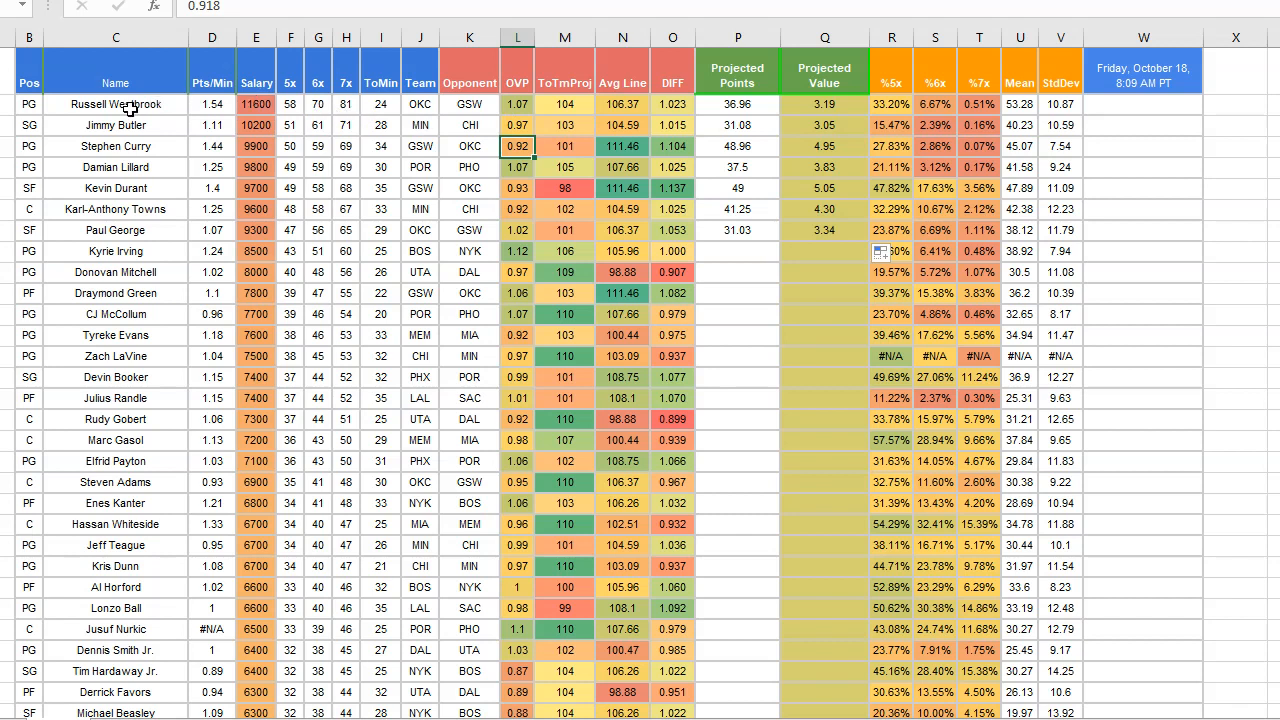
left_click(216, 106)
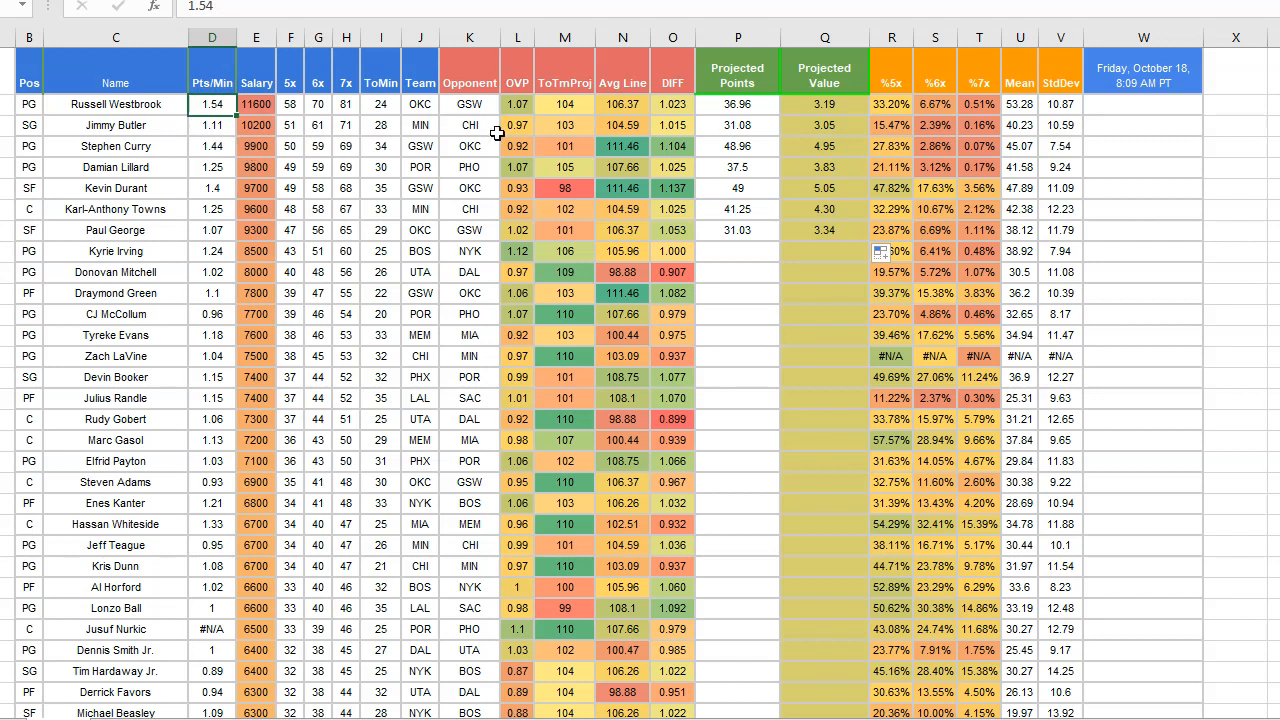
left_click(386, 108)
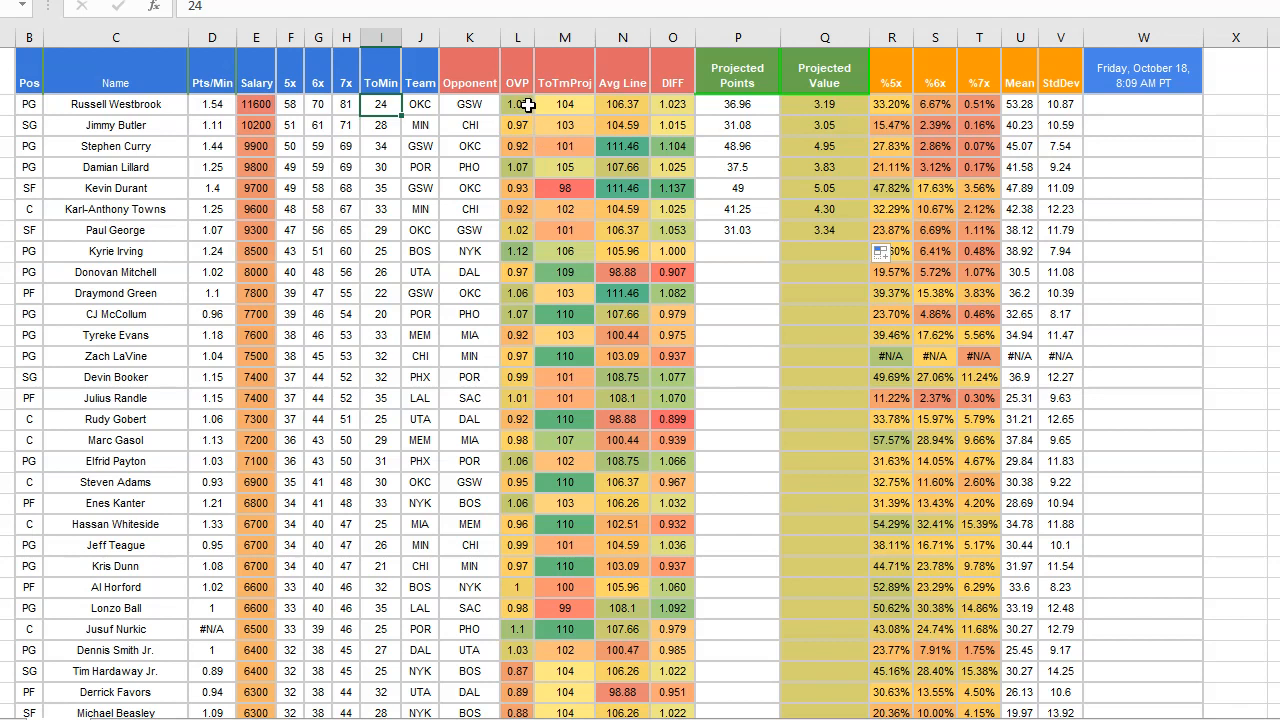
left_click(716, 102)
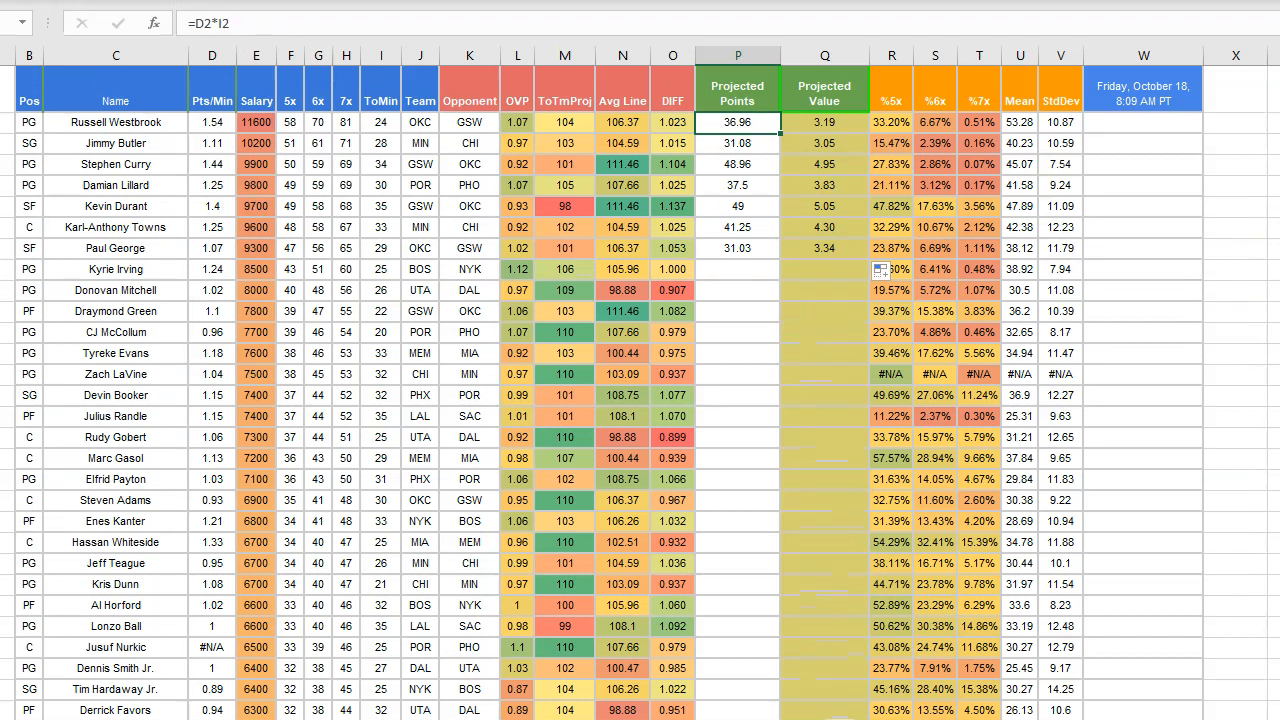
left_click(279, 12)
type(")")
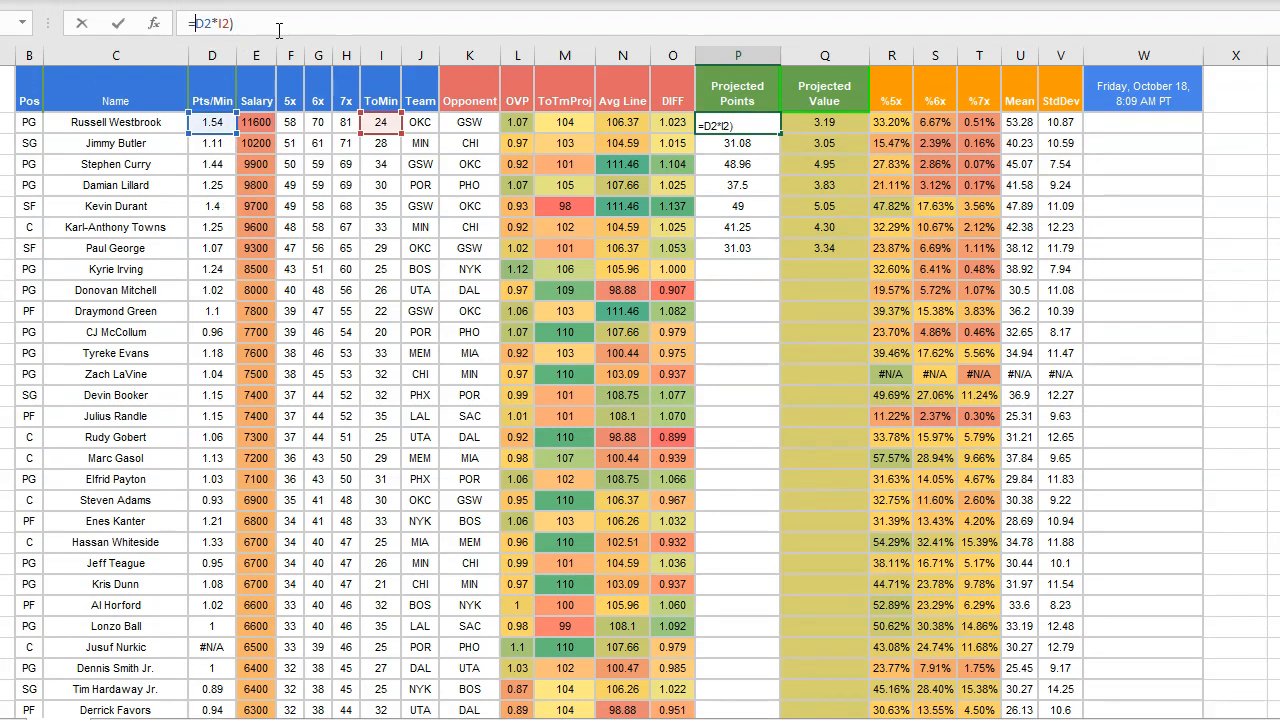
key("Home")
key("Right")
type("(")
type("*")
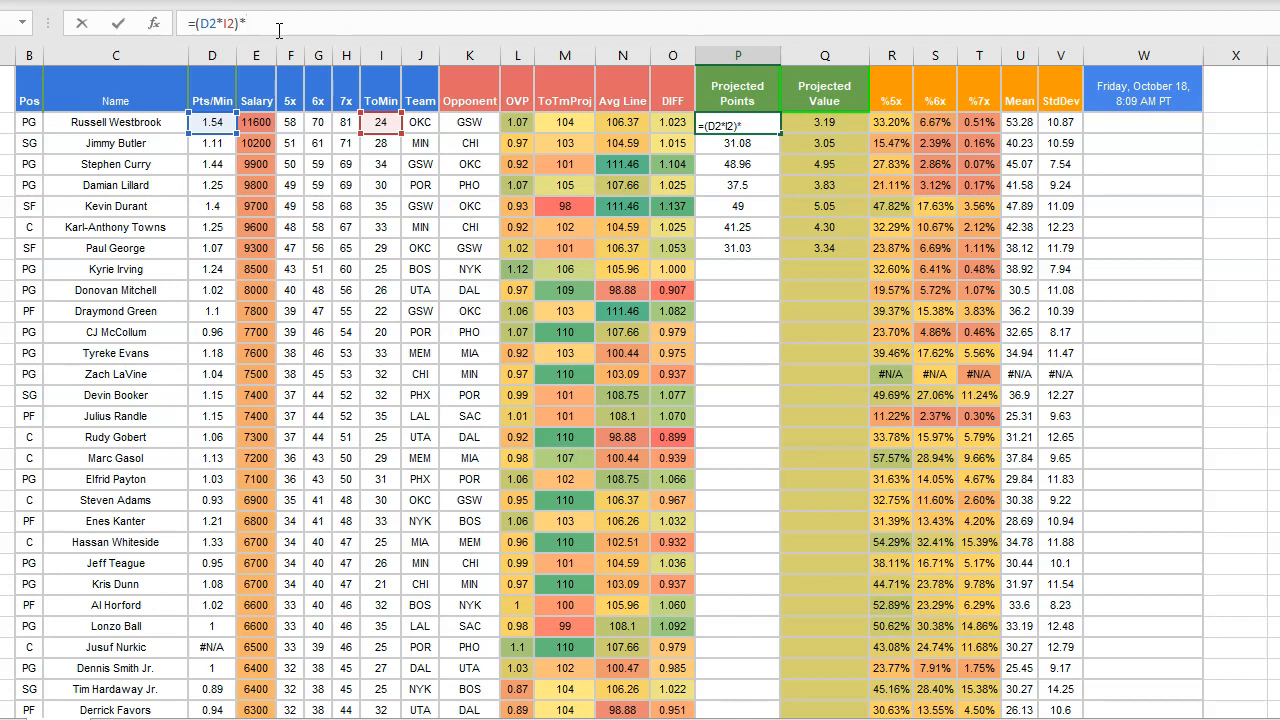
left_click(518, 123)
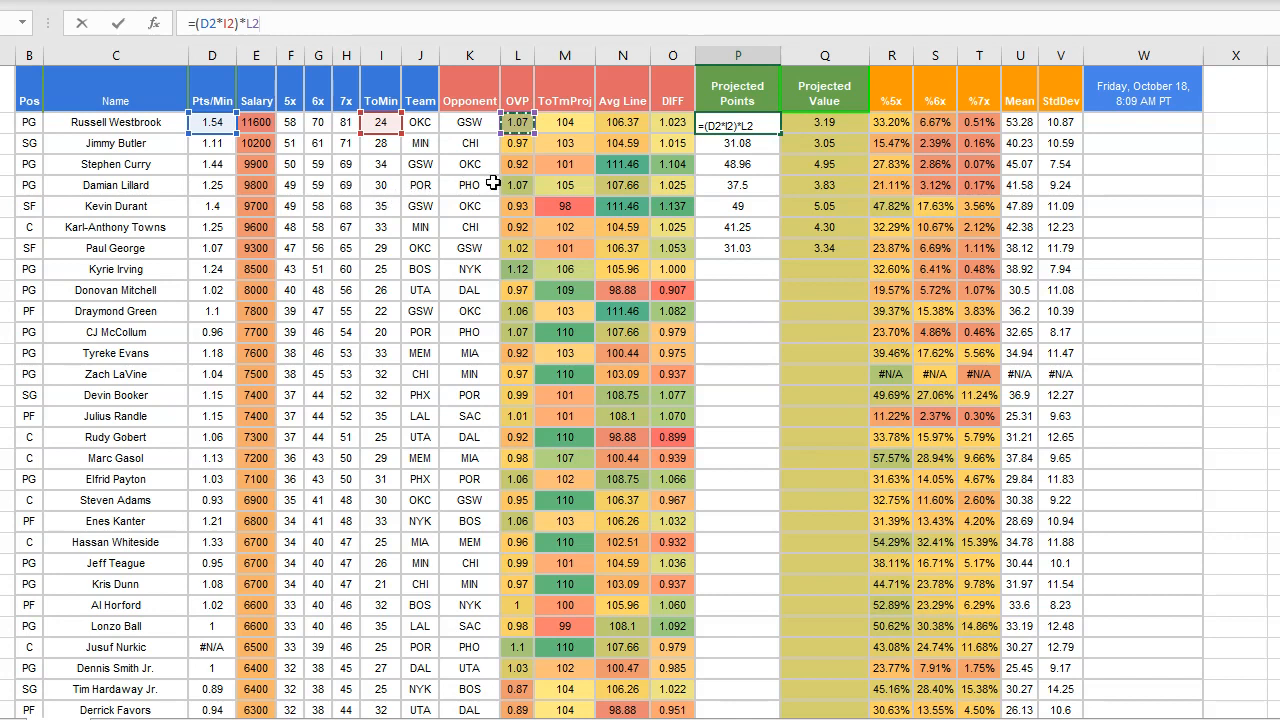
key("Escape")
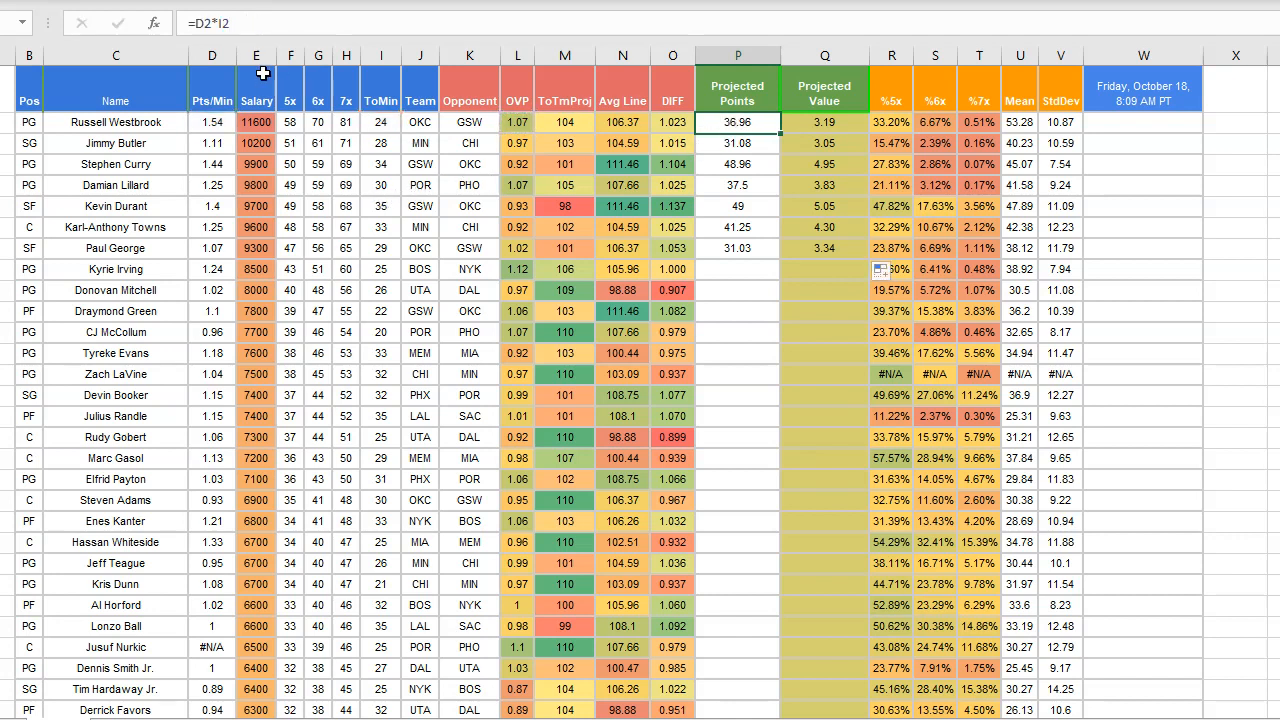
Step: Extend the first player's Projected Points formula with the OVP factor so it reads =(D2*I2)*L2
left_click(268, 21)
type(")")
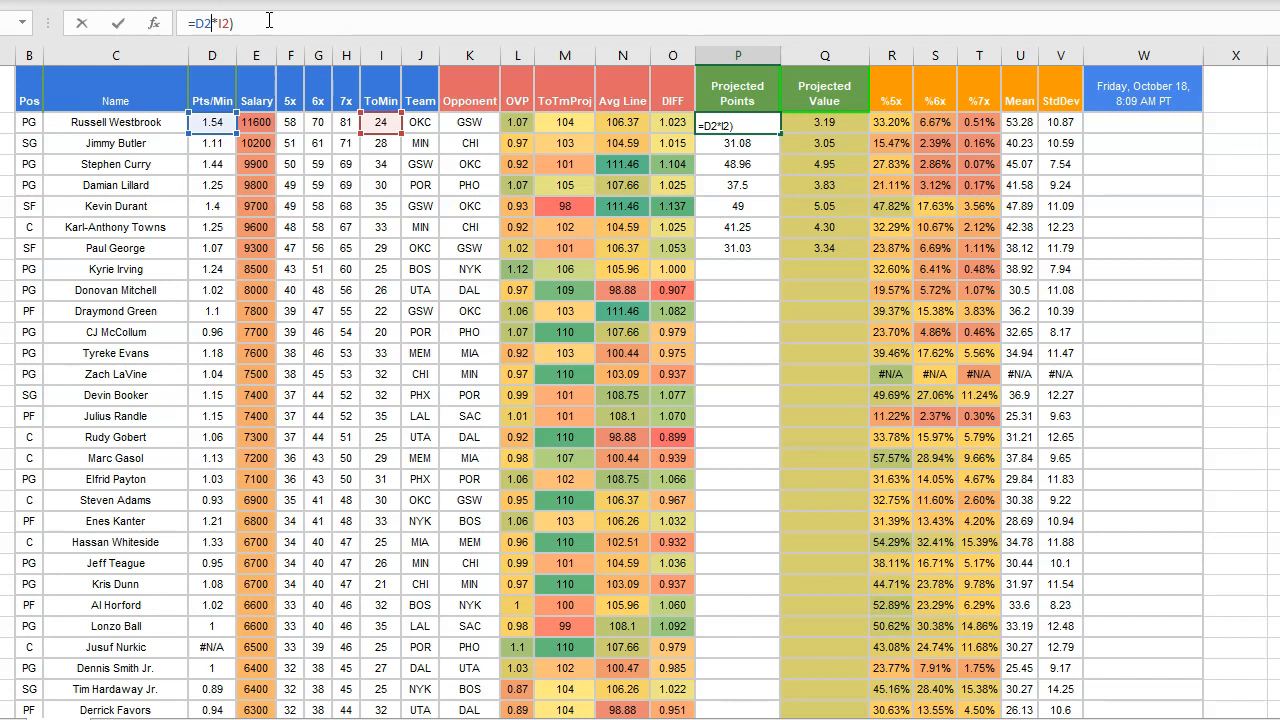
type("(")
left_click(268, 21)
type("*")
left_click(520, 124)
key("Return")
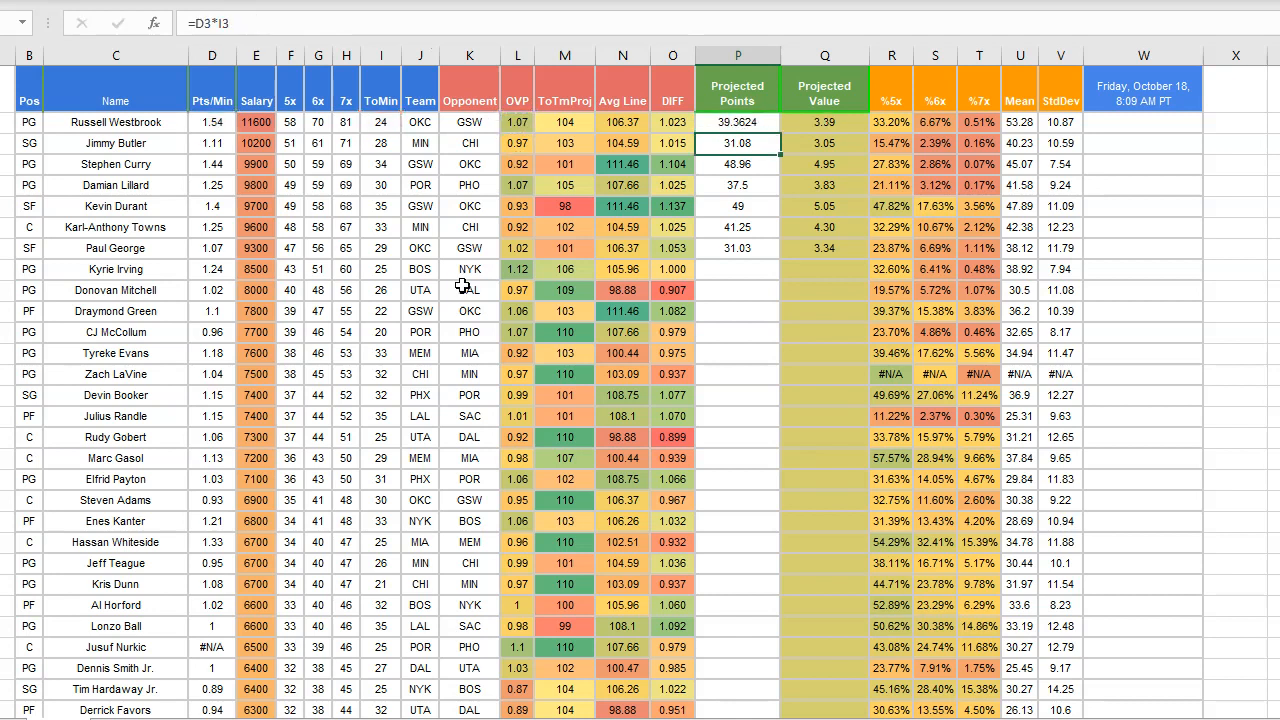
left_click(764, 125)
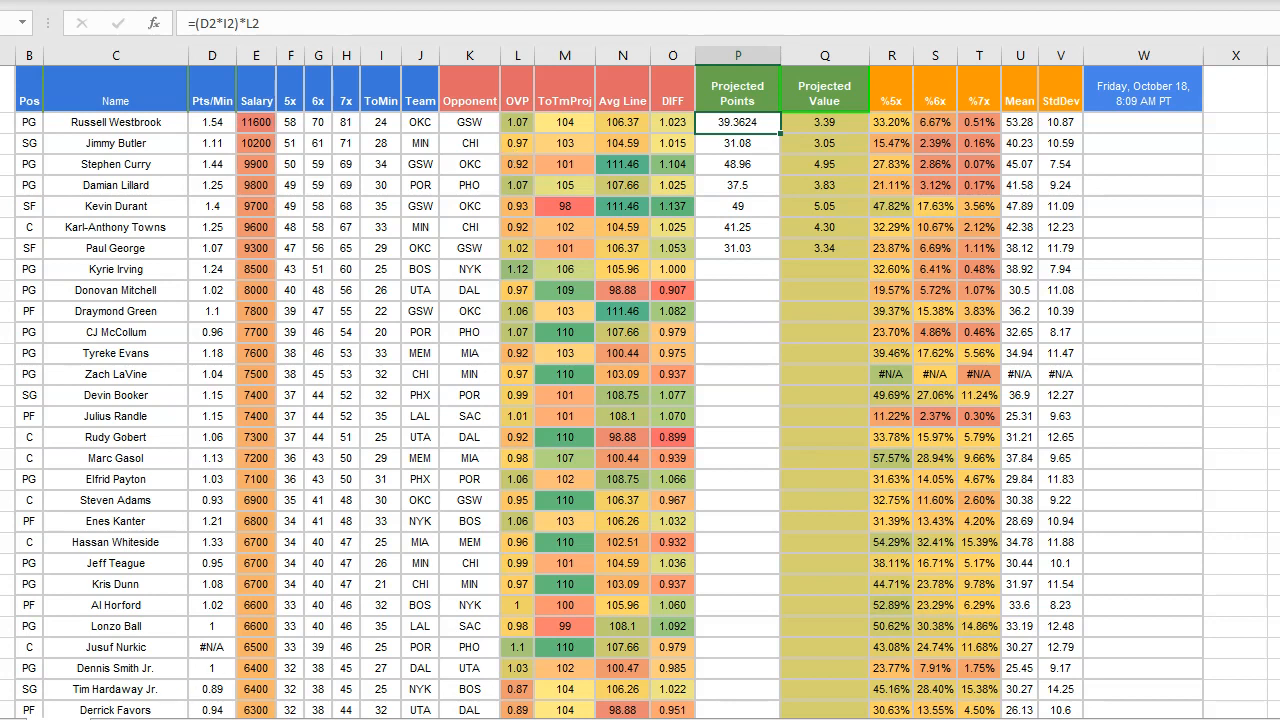
left_click(200, 718)
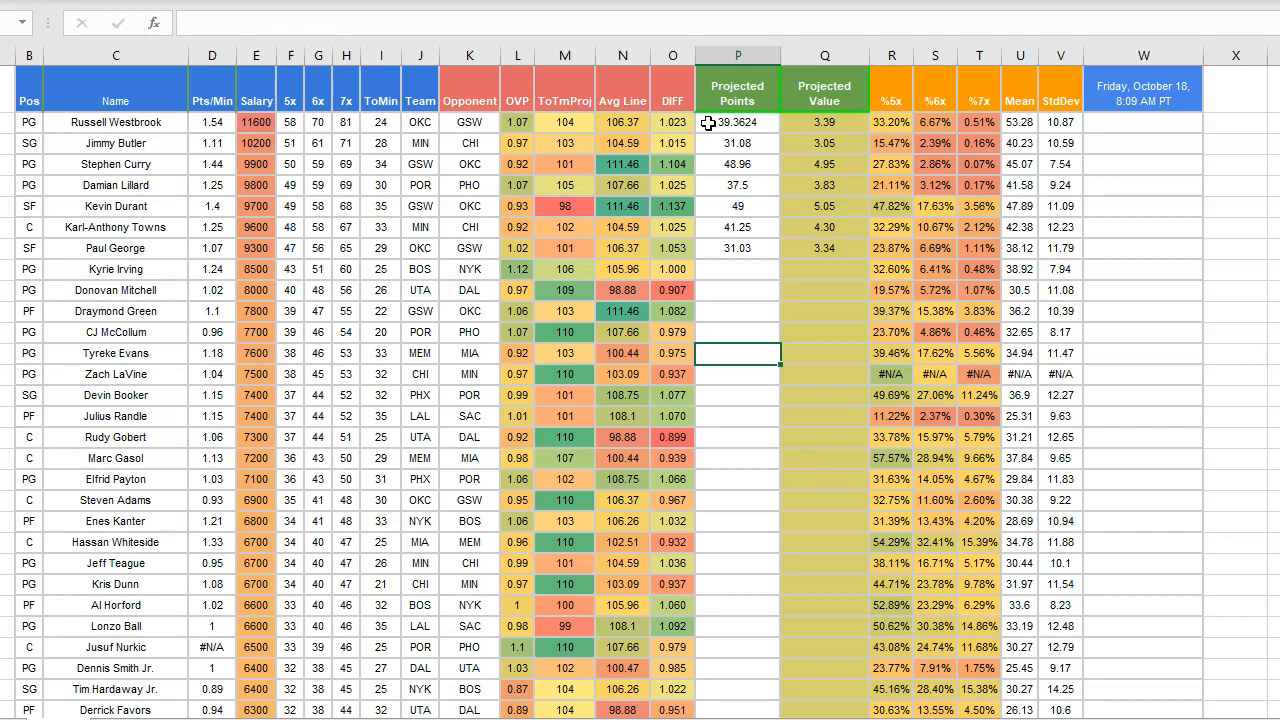
left_click(213, 124)
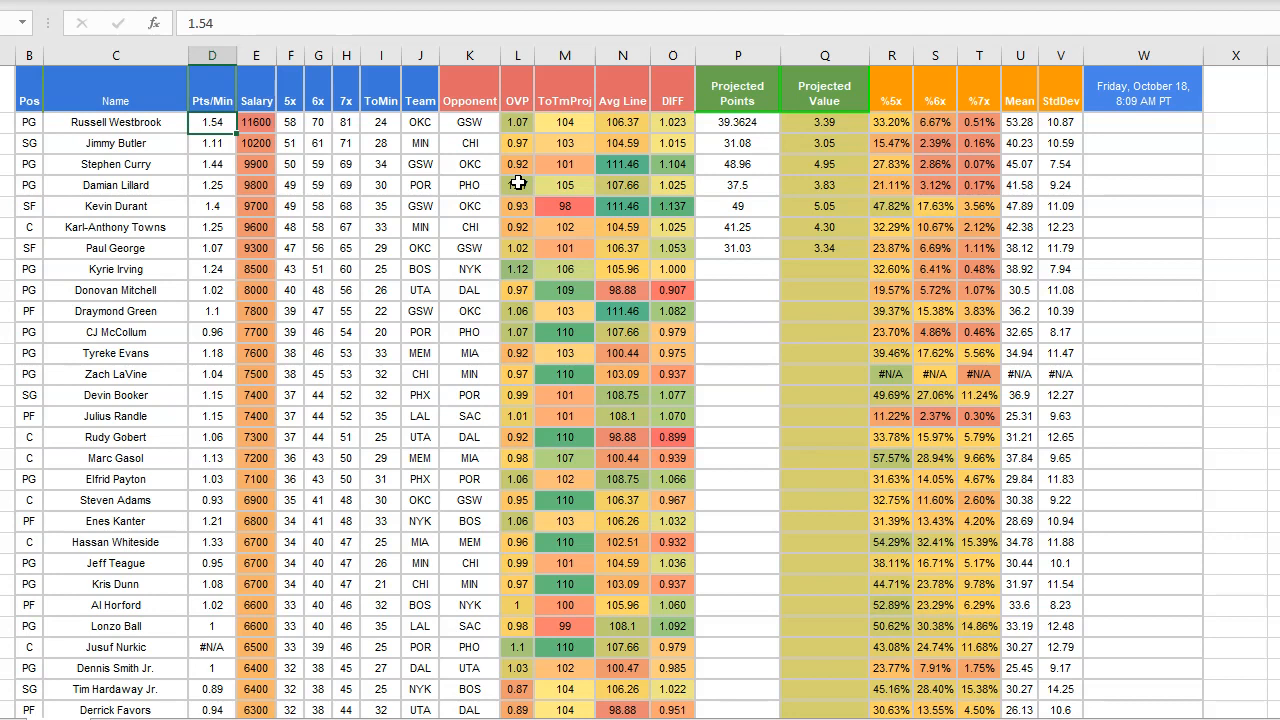
Step: Rewrite the first player's DIFF formula in O2 as projected team total over average line, =M2/N2
left_click(563, 120)
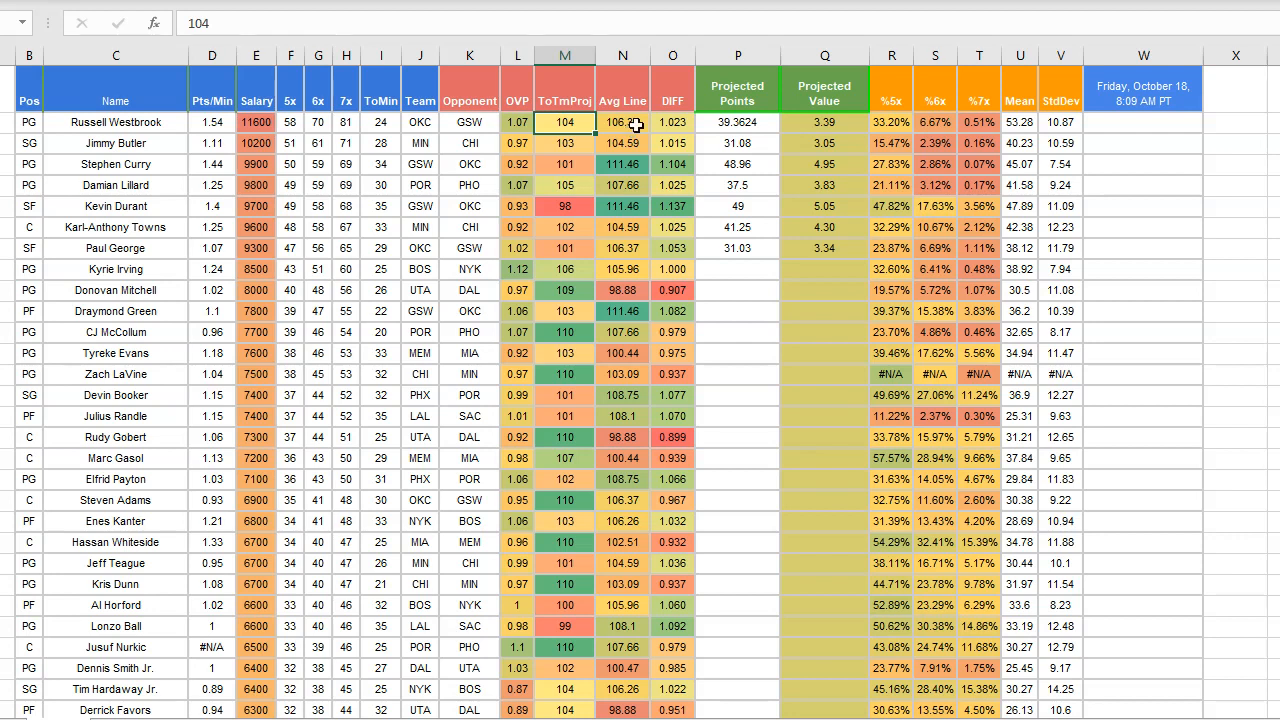
left_click(672, 118)
left_click(203, 23)
key("BackSpace")
key("Delete")
type("M2/M2")
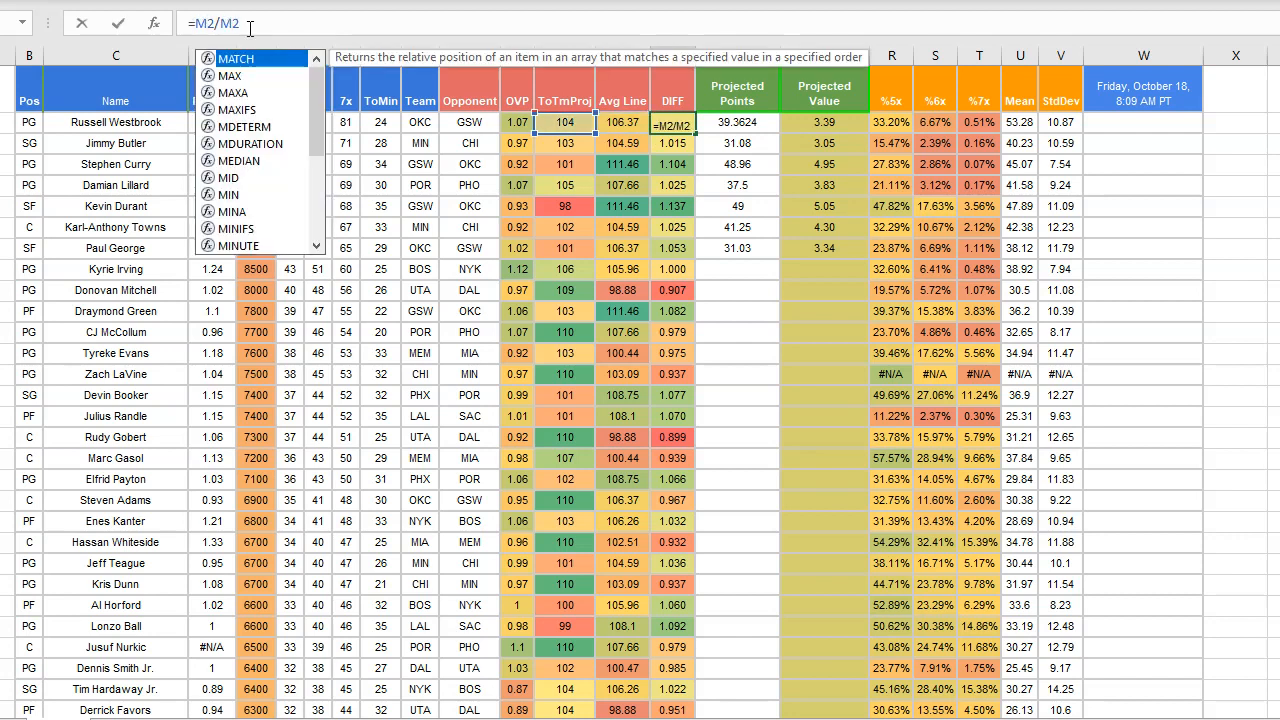
key("Right")
key("Delete")
type("N")
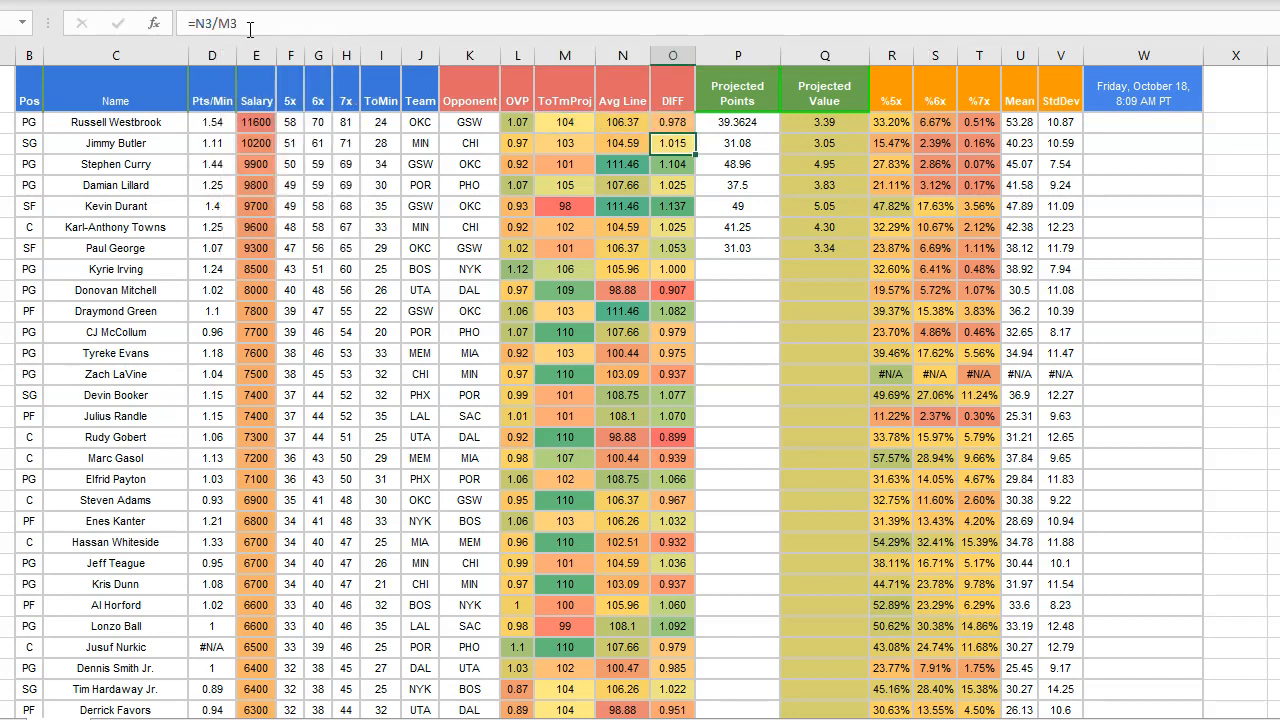
Step: Fill the first player's DIFF formula down the whole column and check the ToTmProj values of Russell Westbrook and Donovan Mitchell
left_click(684, 123)
double_click(695, 132)
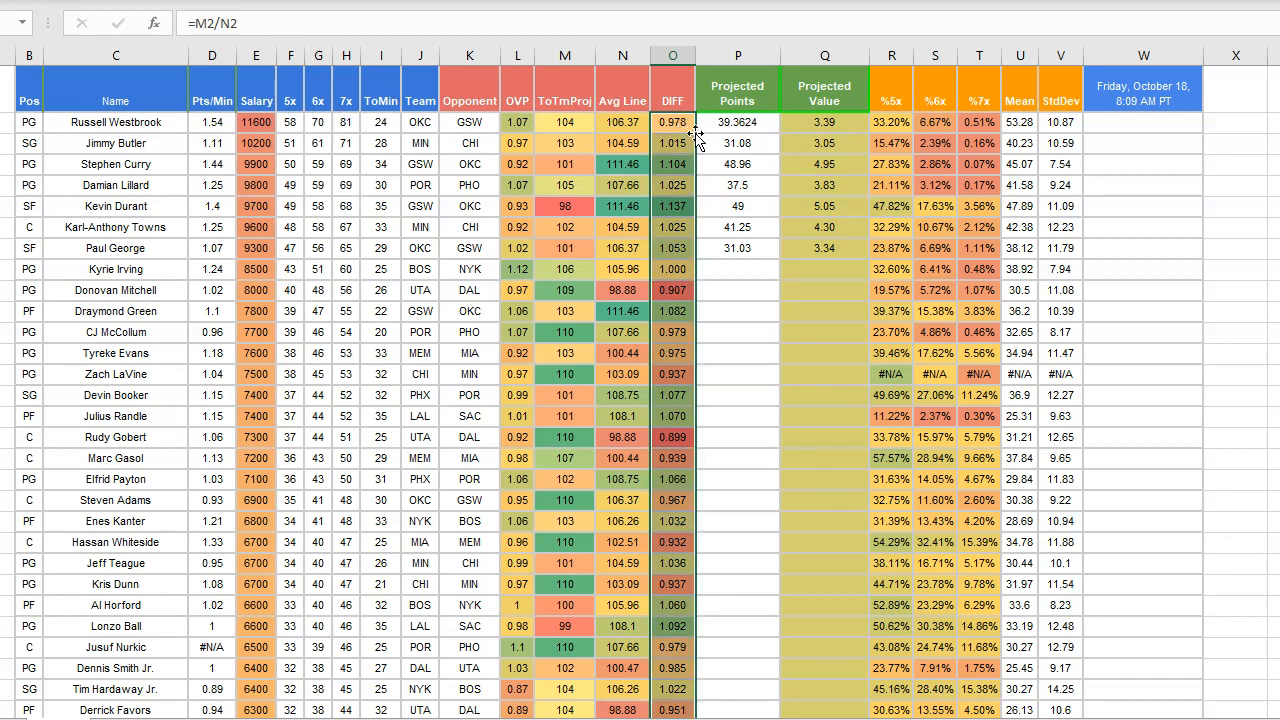
left_click(570, 124)
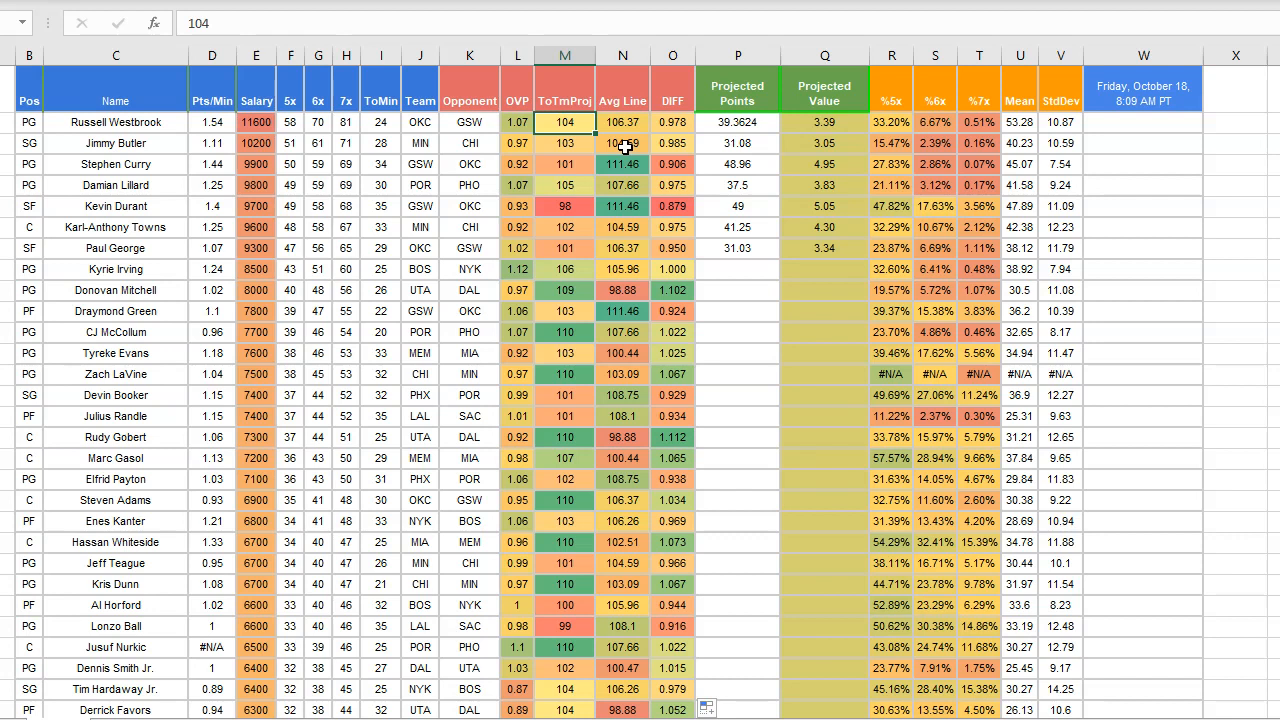
left_click(577, 299)
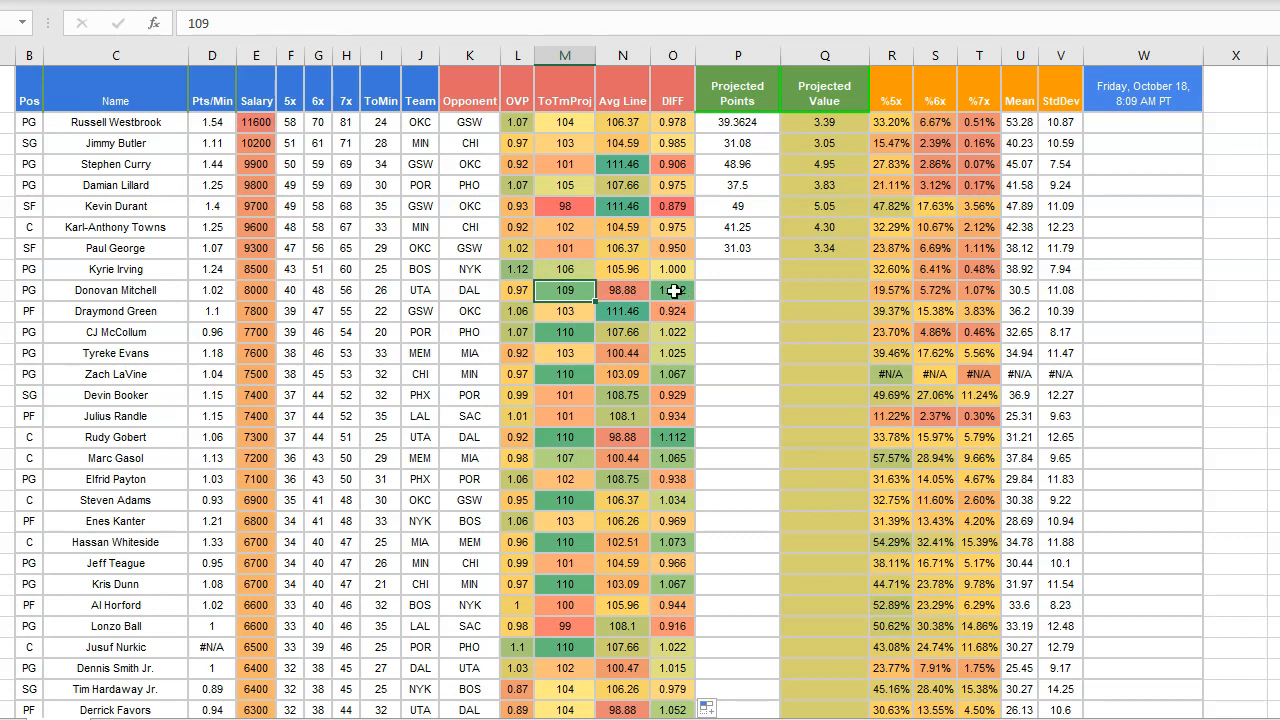
Step: Extend the first player's Projected Points formula with the DIFF factor so it reads =((D2*I2)*L2)*O2
left_click(754, 126)
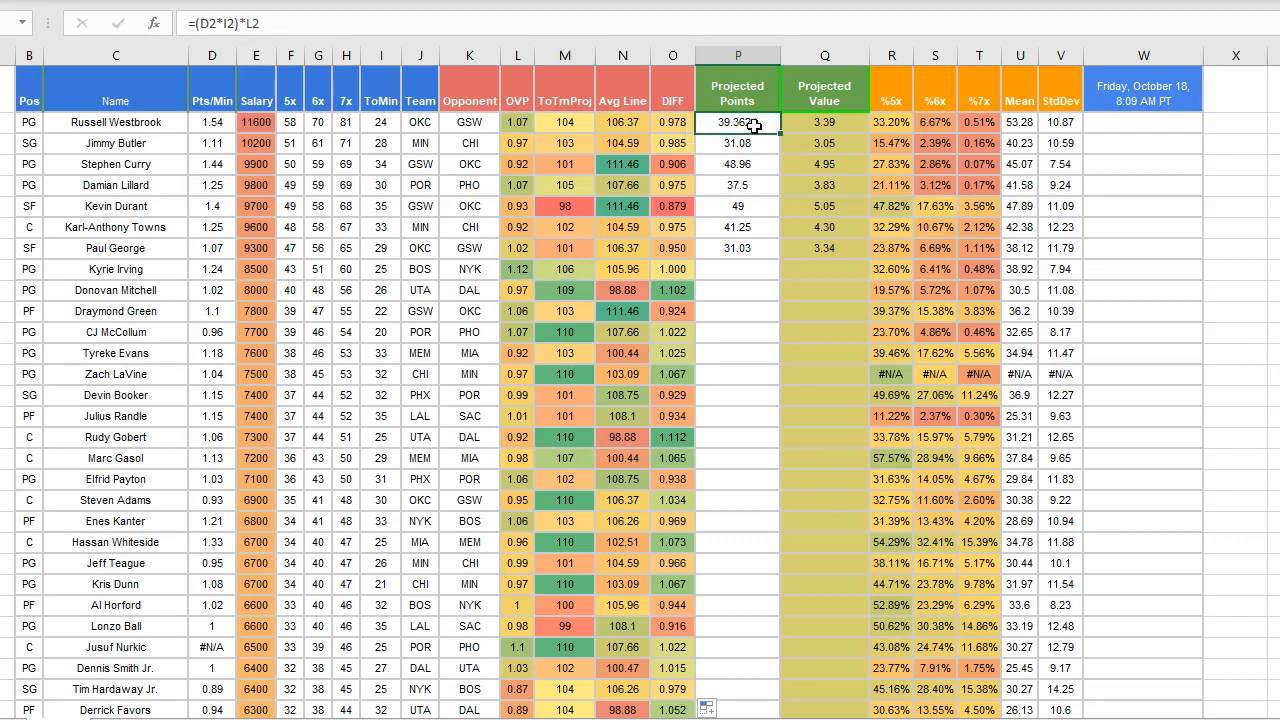
left_click(292, 28)
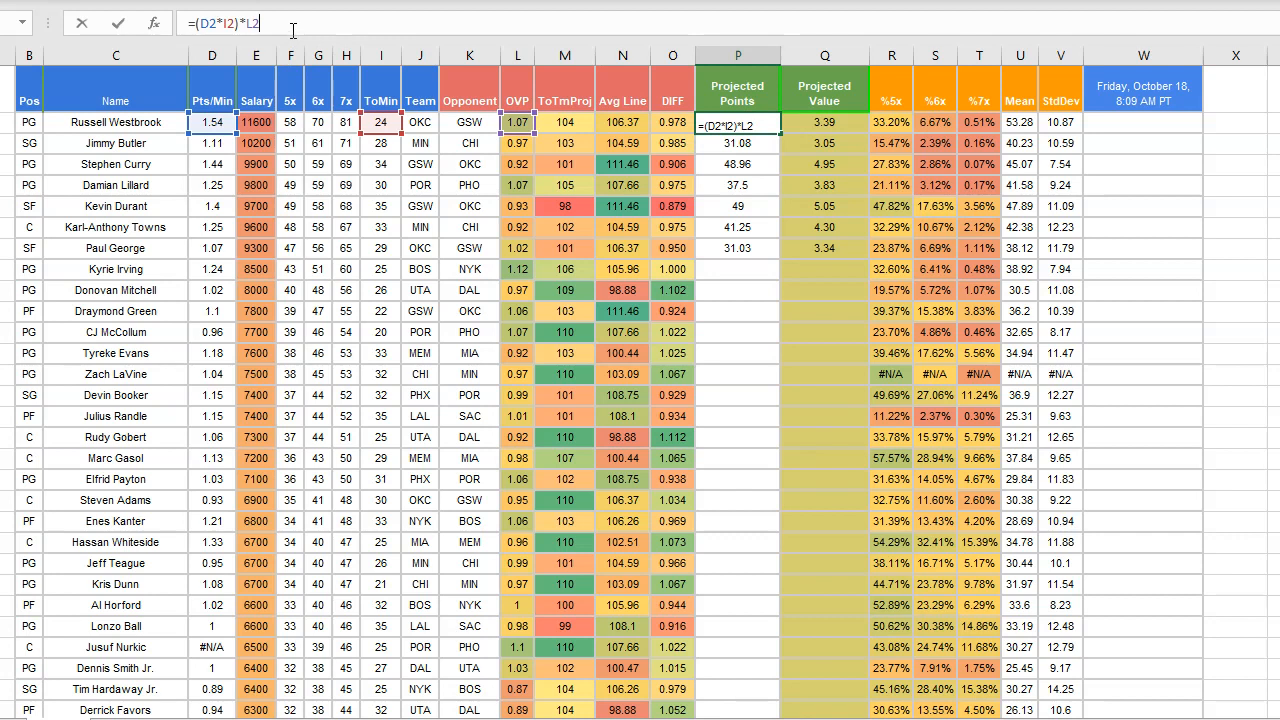
type(")")
key("Left")
key("Left")
key("Left")
key("Left")
key("Left")
key("Left")
key("Left")
key("Left")
key("Left")
key("Left")
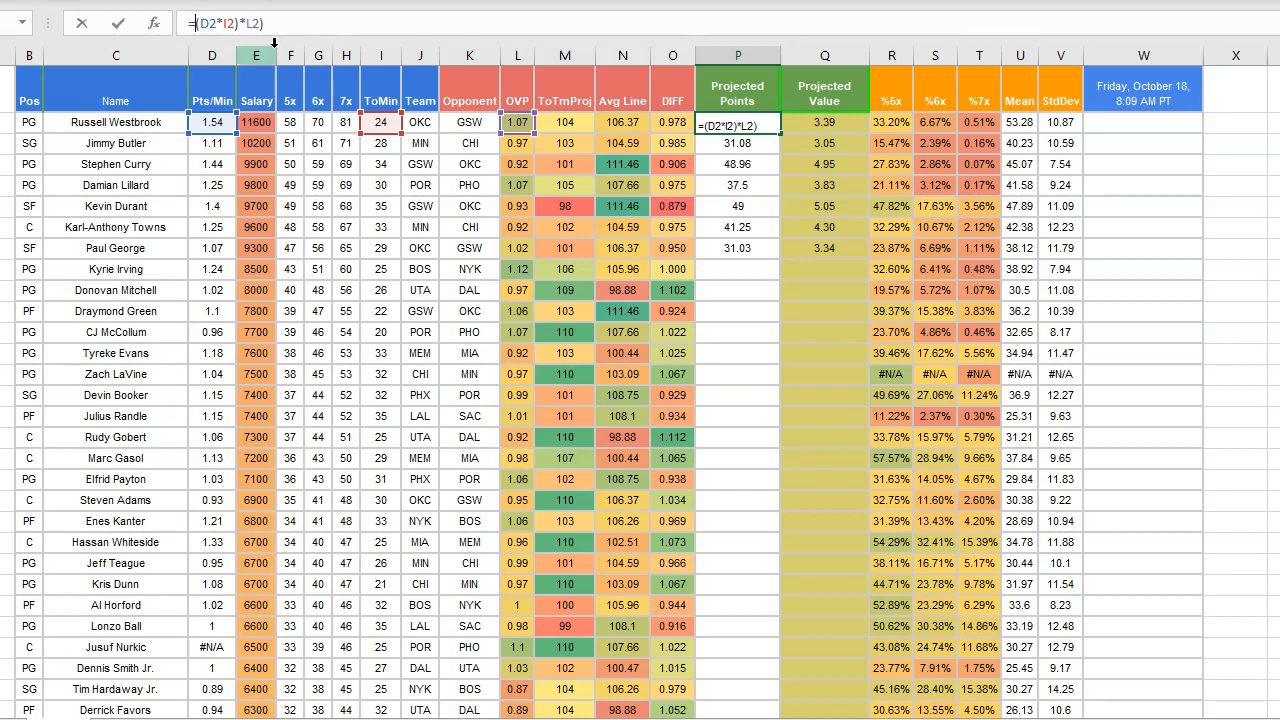
type("(")
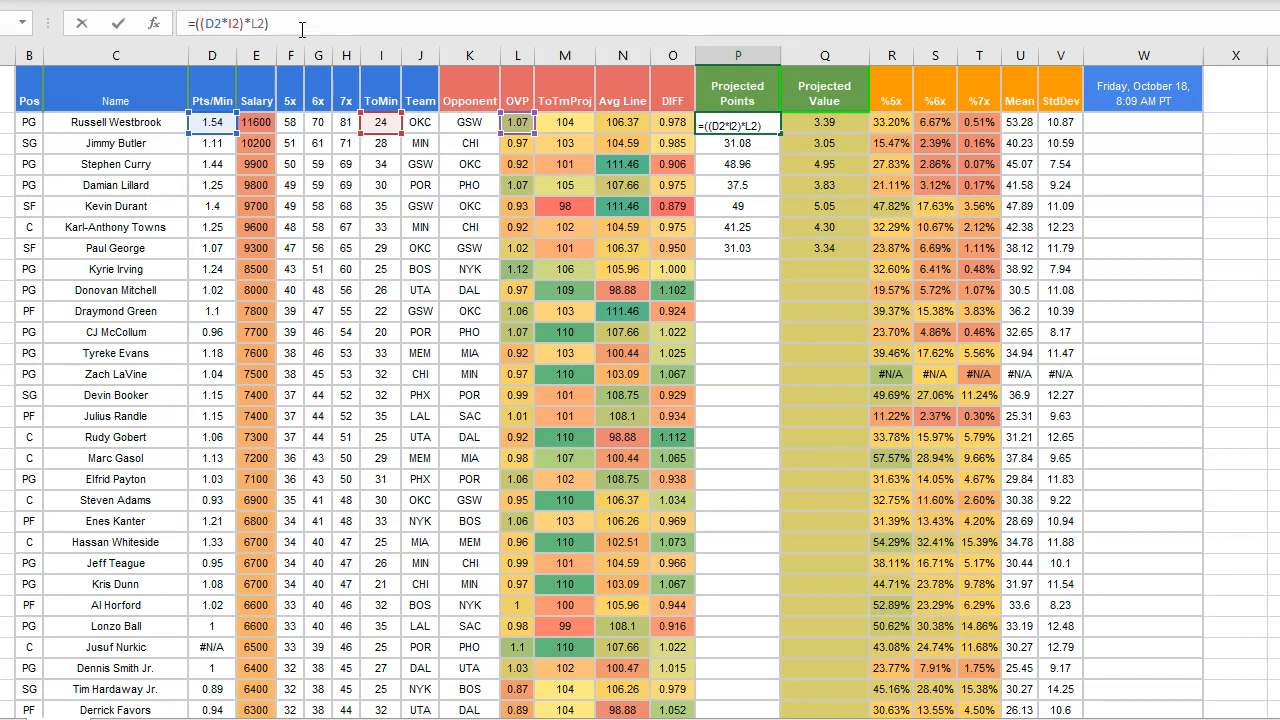
key("End")
type("*")
left_click(672, 124)
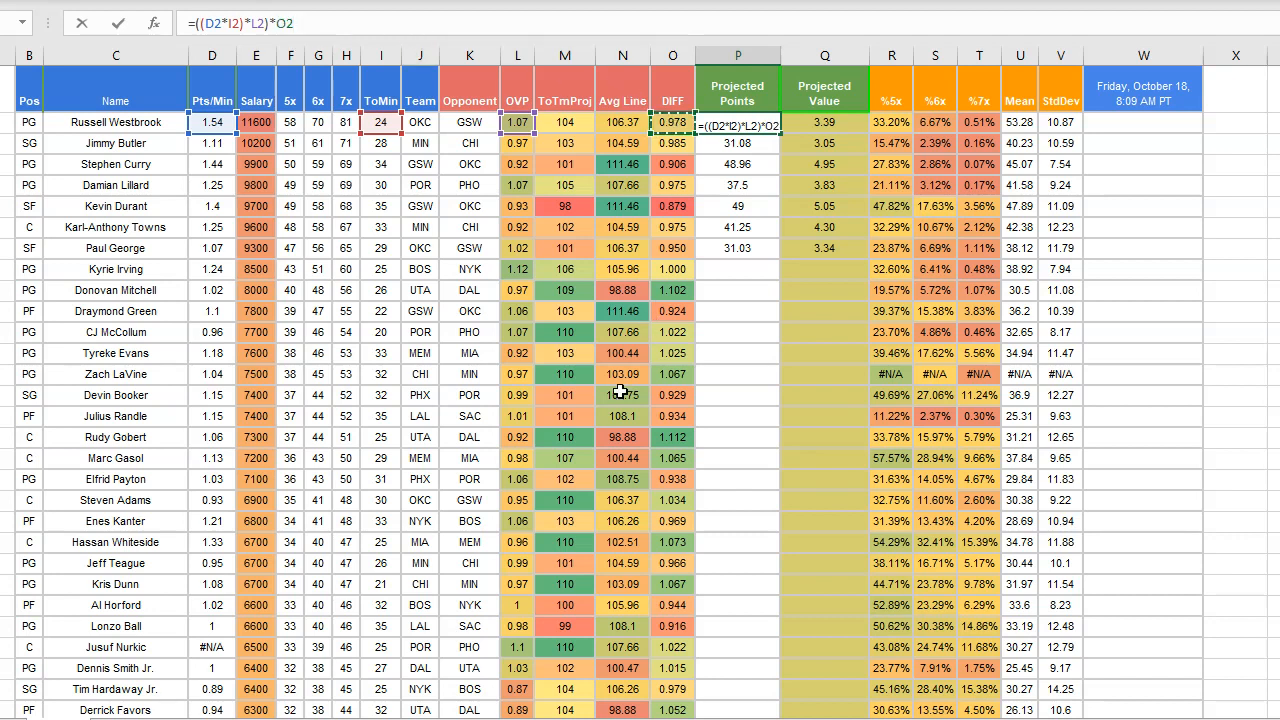
key("Return")
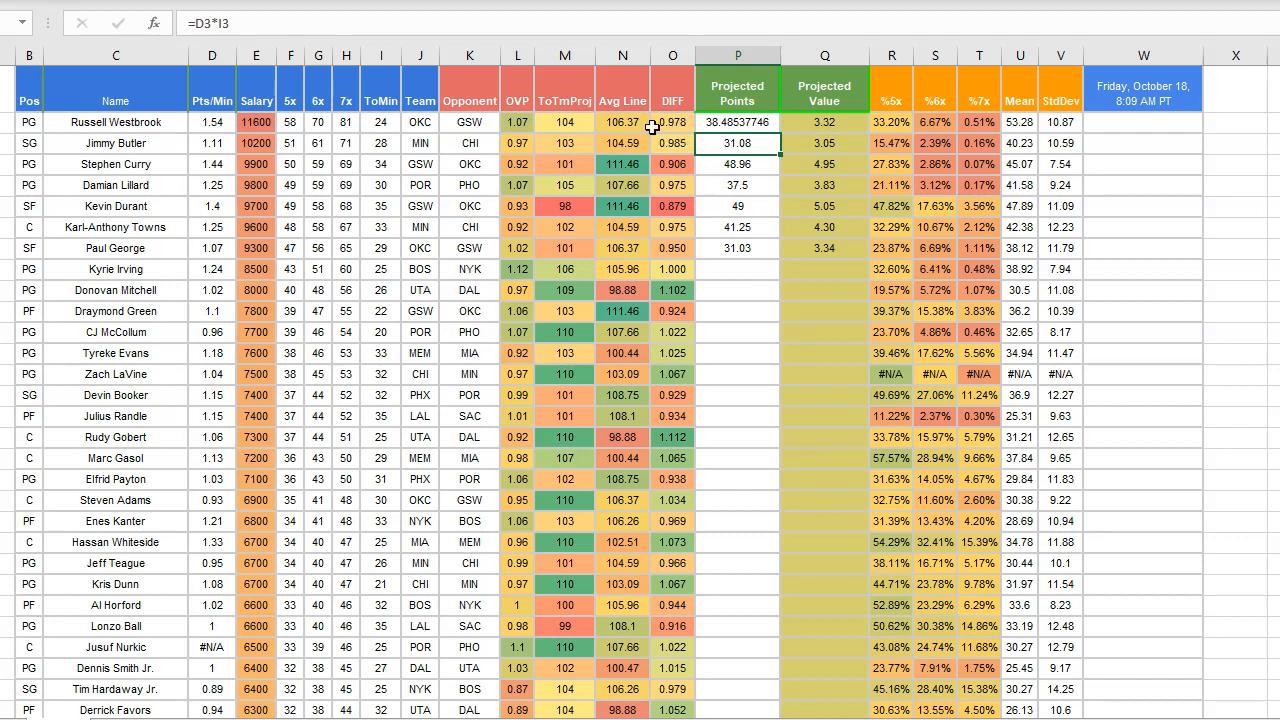
Step: Regroup the first player's Projected Points formula so the OVP and DIFF factors share parentheses, =((D2*I2)*(L2*O2))
left_click(737, 123)
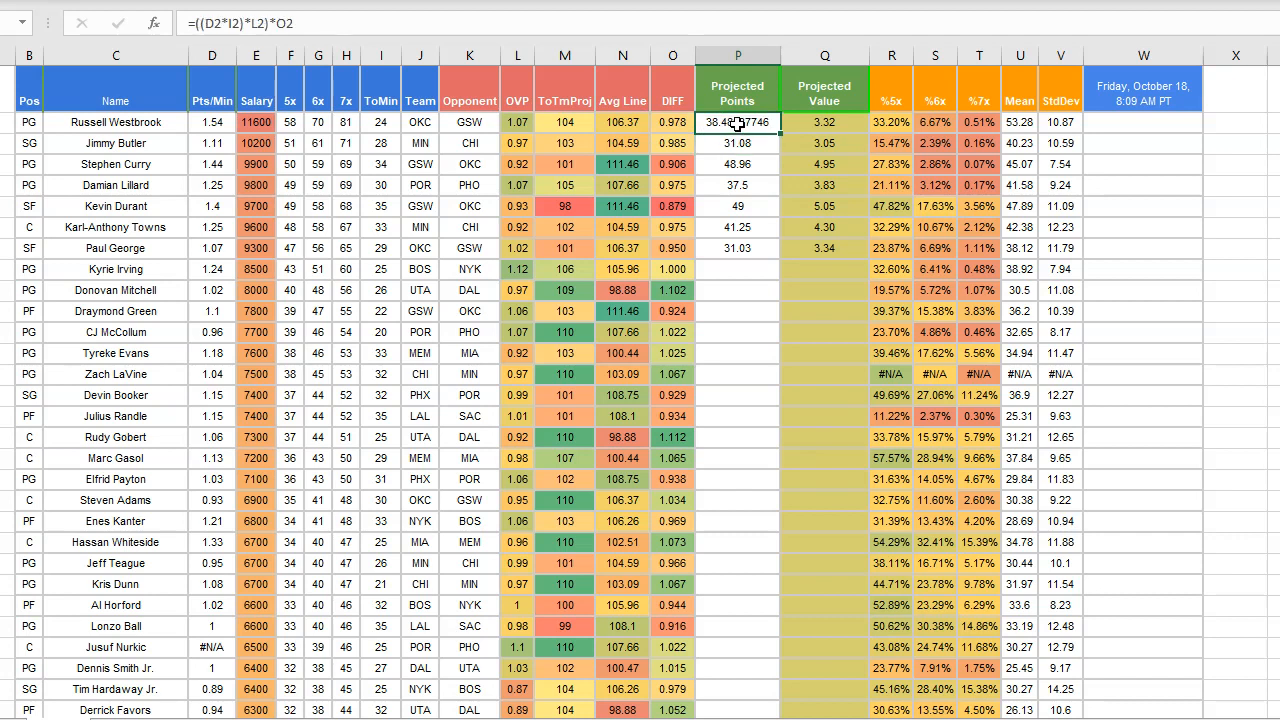
left_click(331, 23)
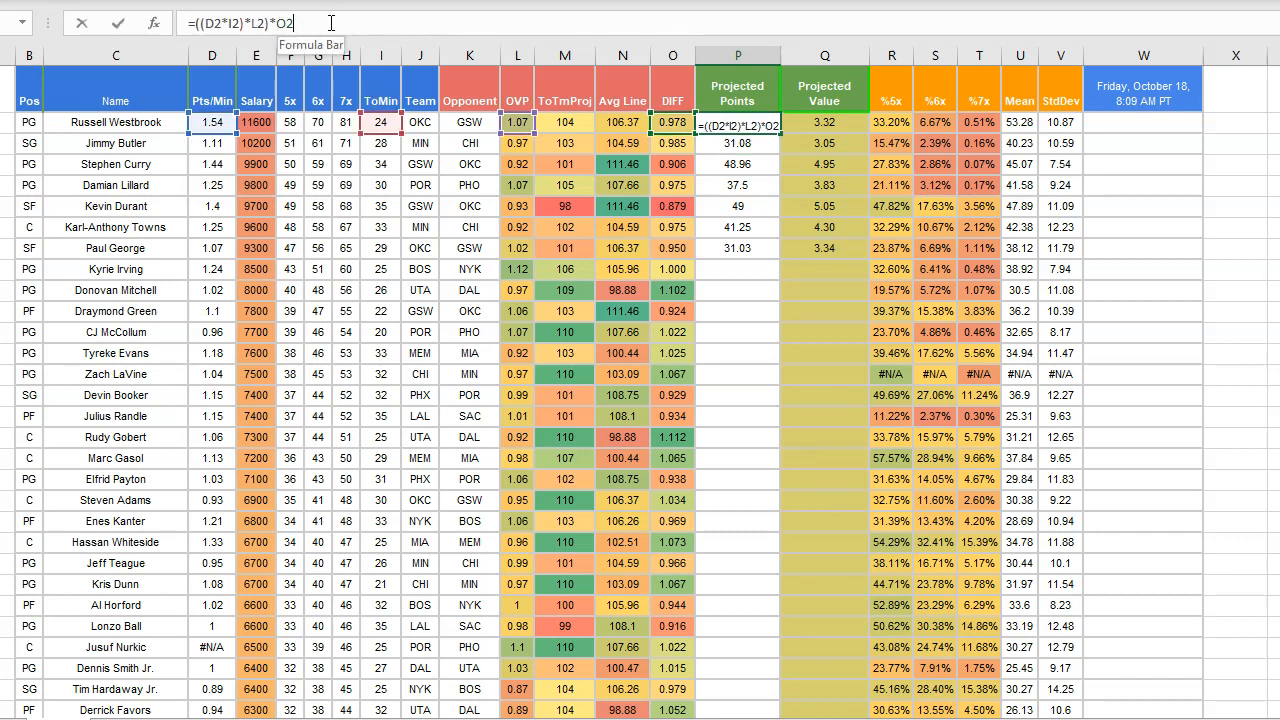
left_click(254, 22)
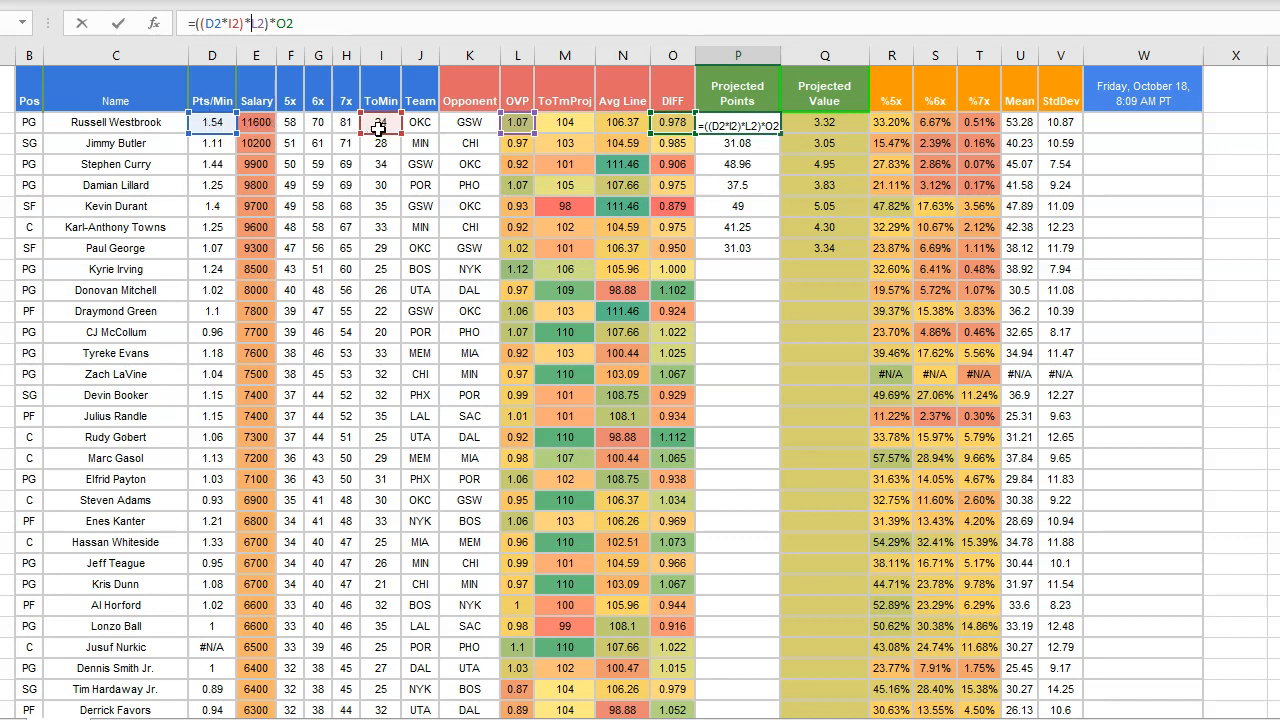
key("ctrl+Return")
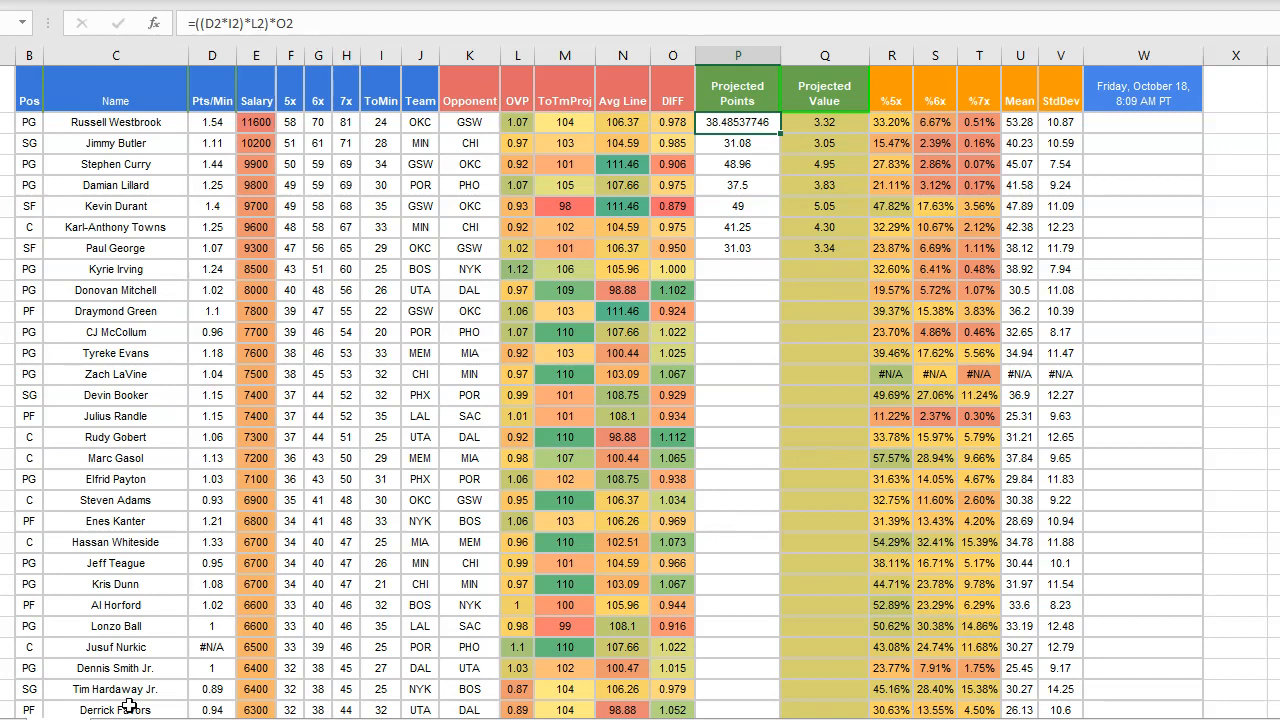
left_click(116, 521)
left_click(738, 122)
left_click(258, 23)
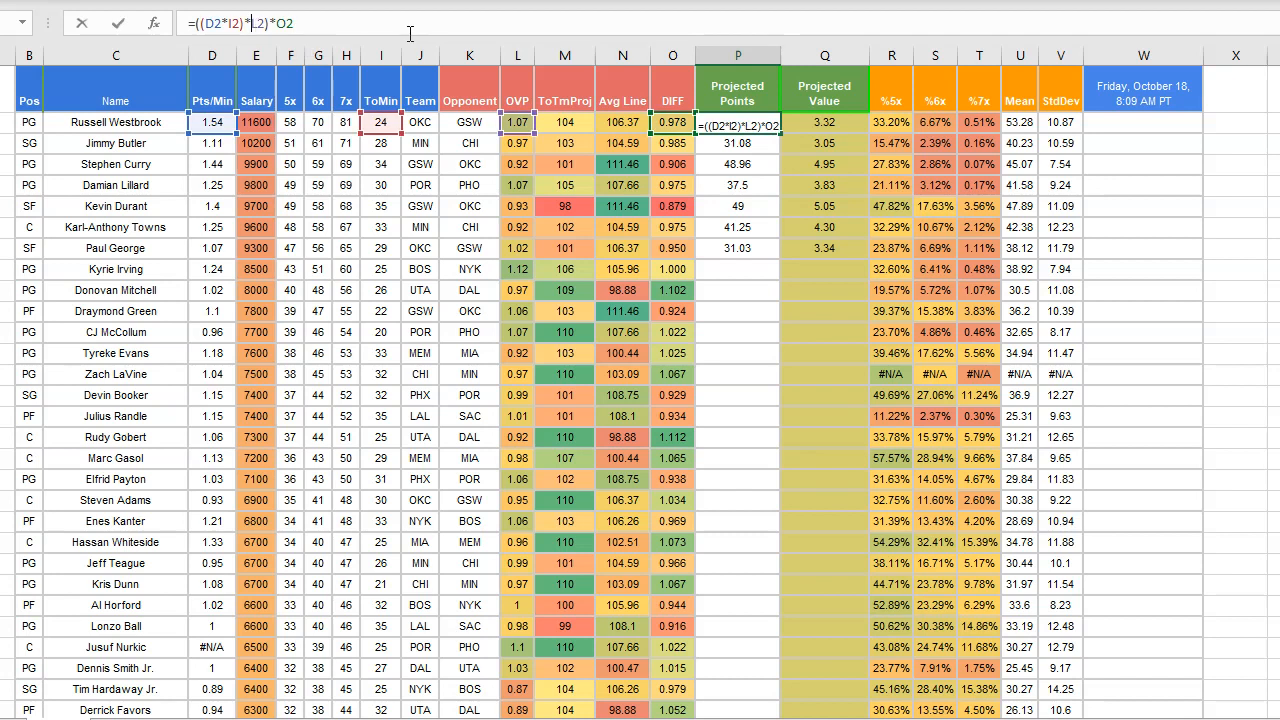
key("Left")
type("(")
key("Delete")
type("))")
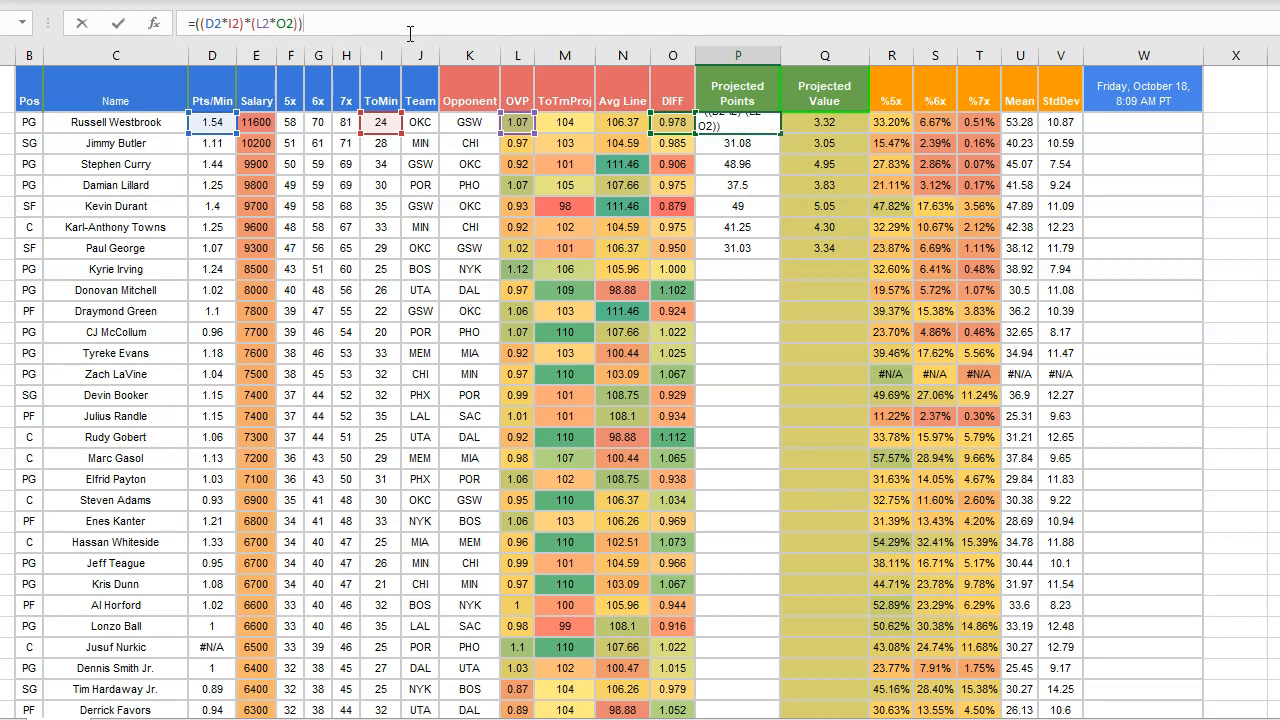
key("Return")
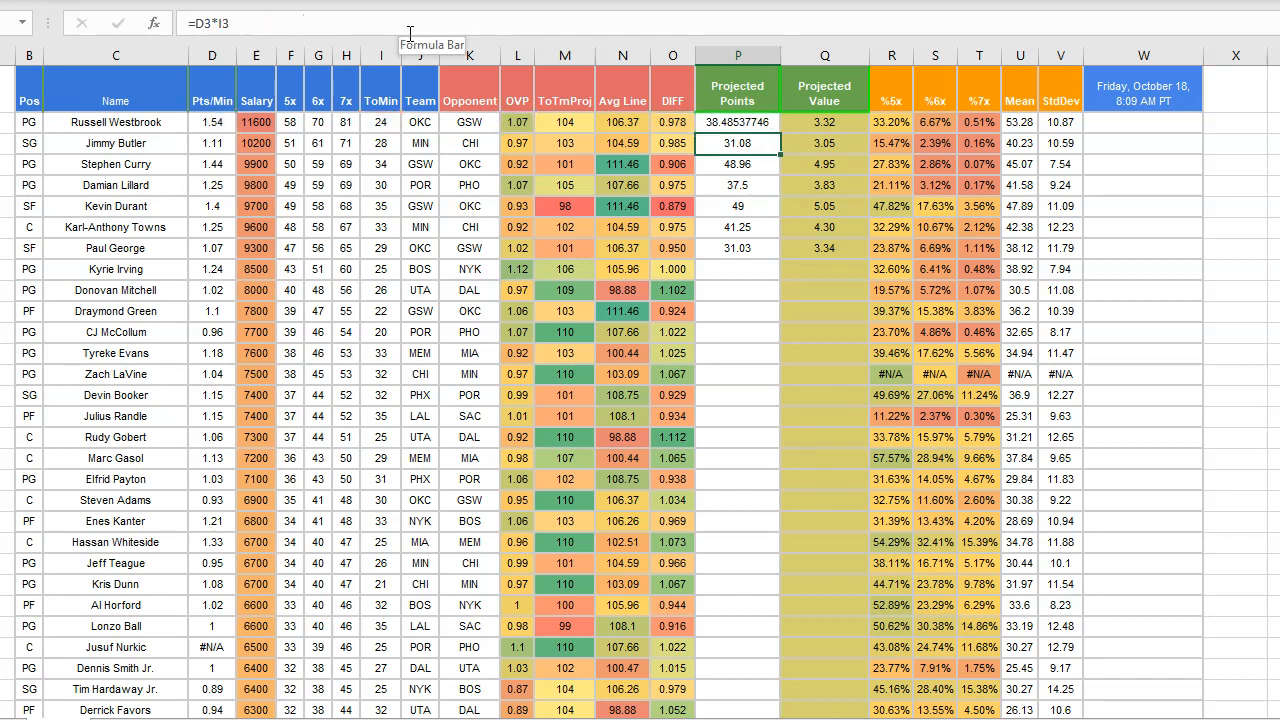
Step: Review the regrouped Projected Points formula in P2 and fill it down through row 10
left_click(703, 125)
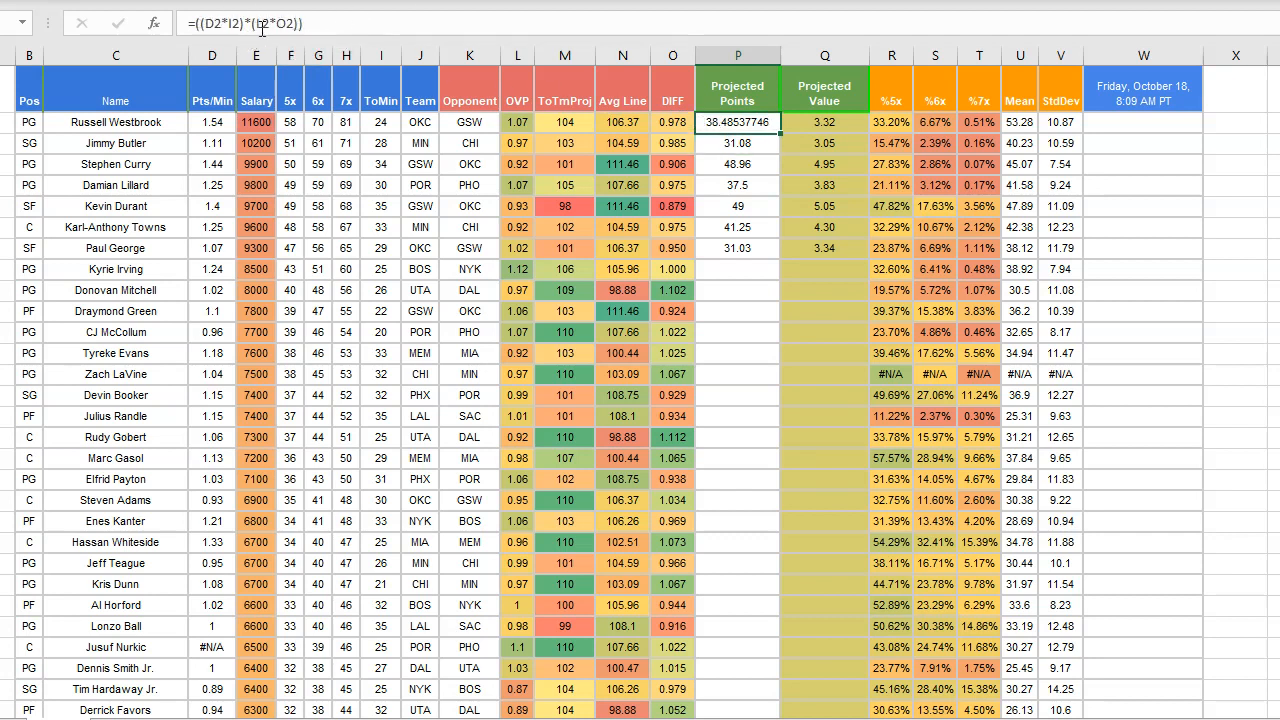
left_click(338, 30)
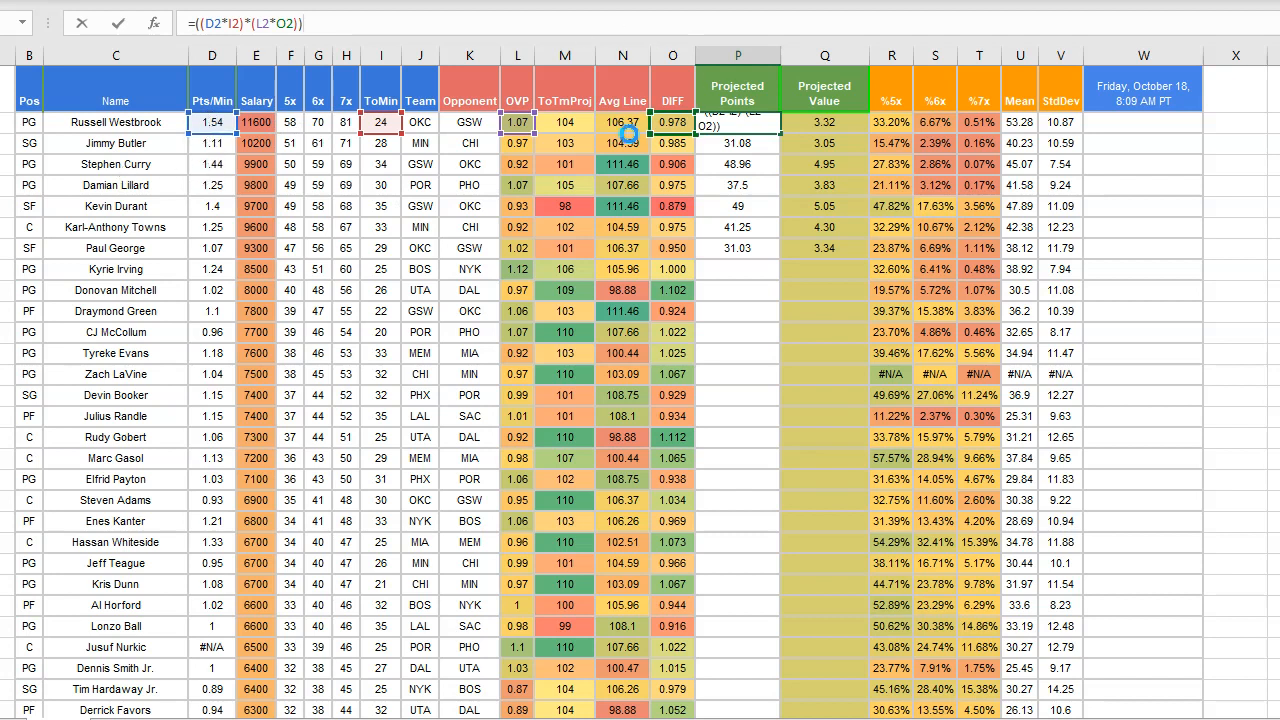
key("Return")
left_click(718, 123)
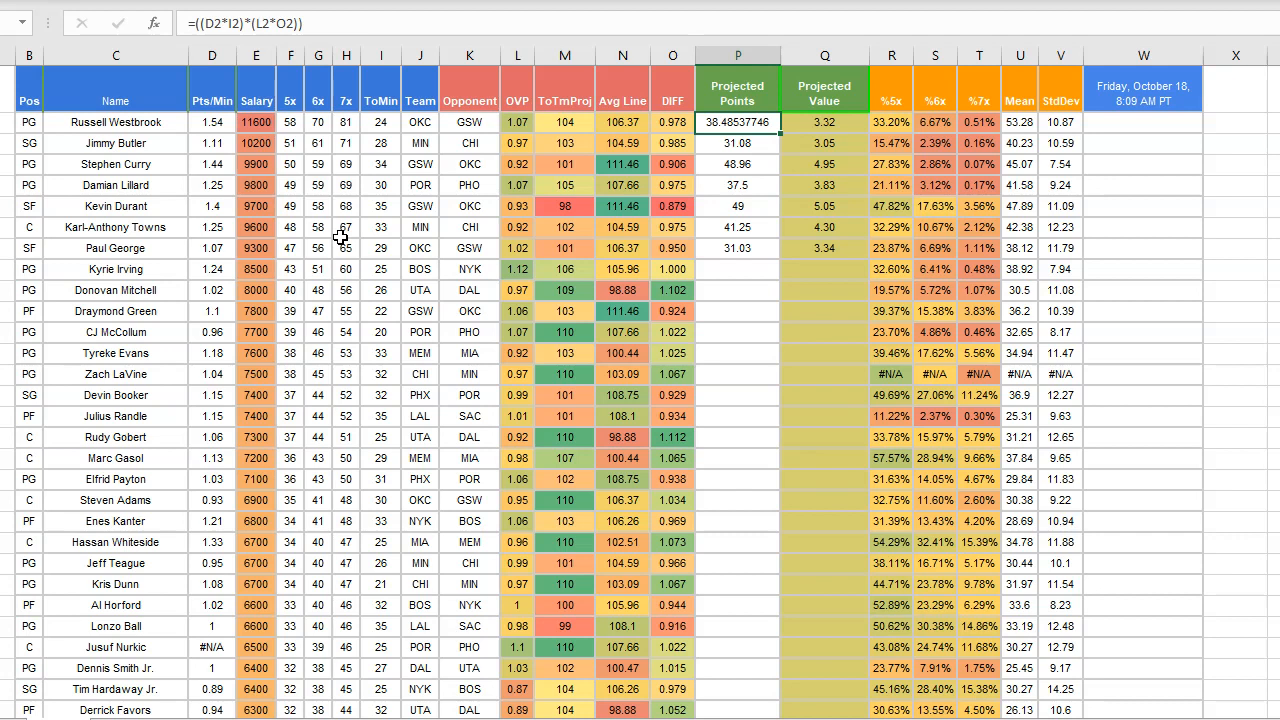
left_click_drag(781, 149, 781, 298)
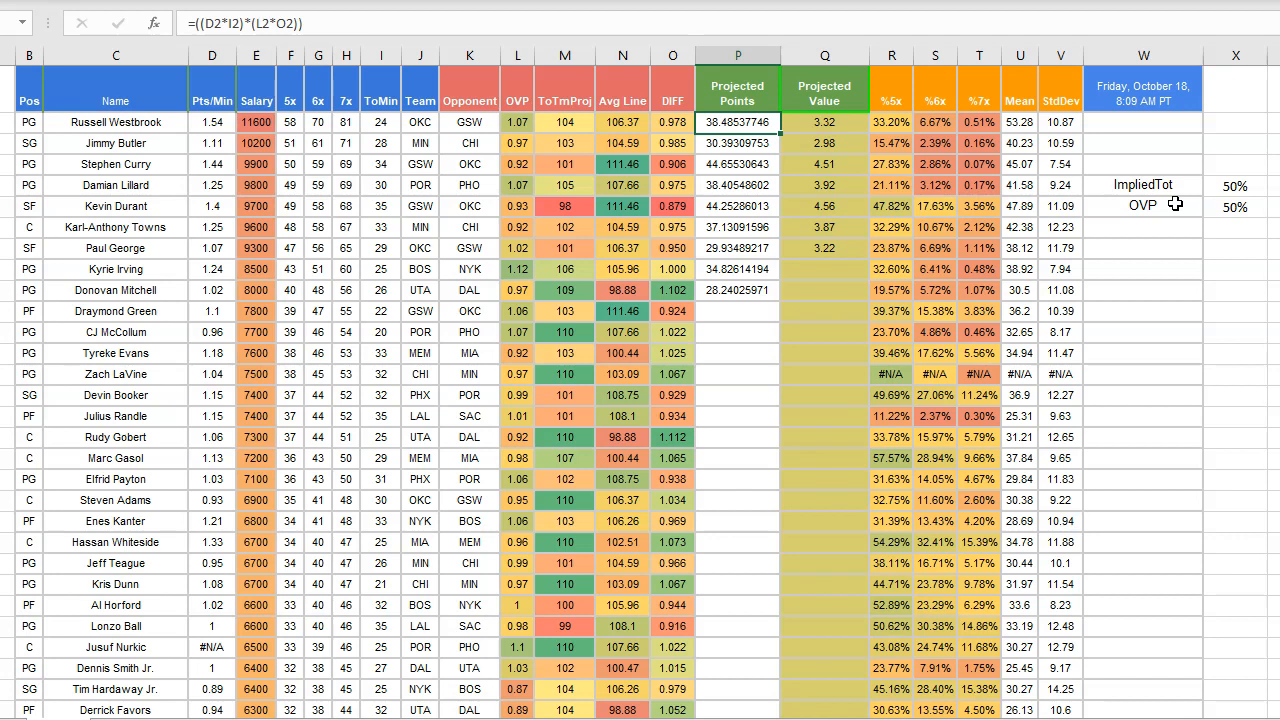
Step: Replace the O2 factor in the first player's Projected Points formula with an absolute reference to the ImpliedTot percentage, $X$5
left_click_drag(1175, 185, 1206, 208)
left_click(1176, 206)
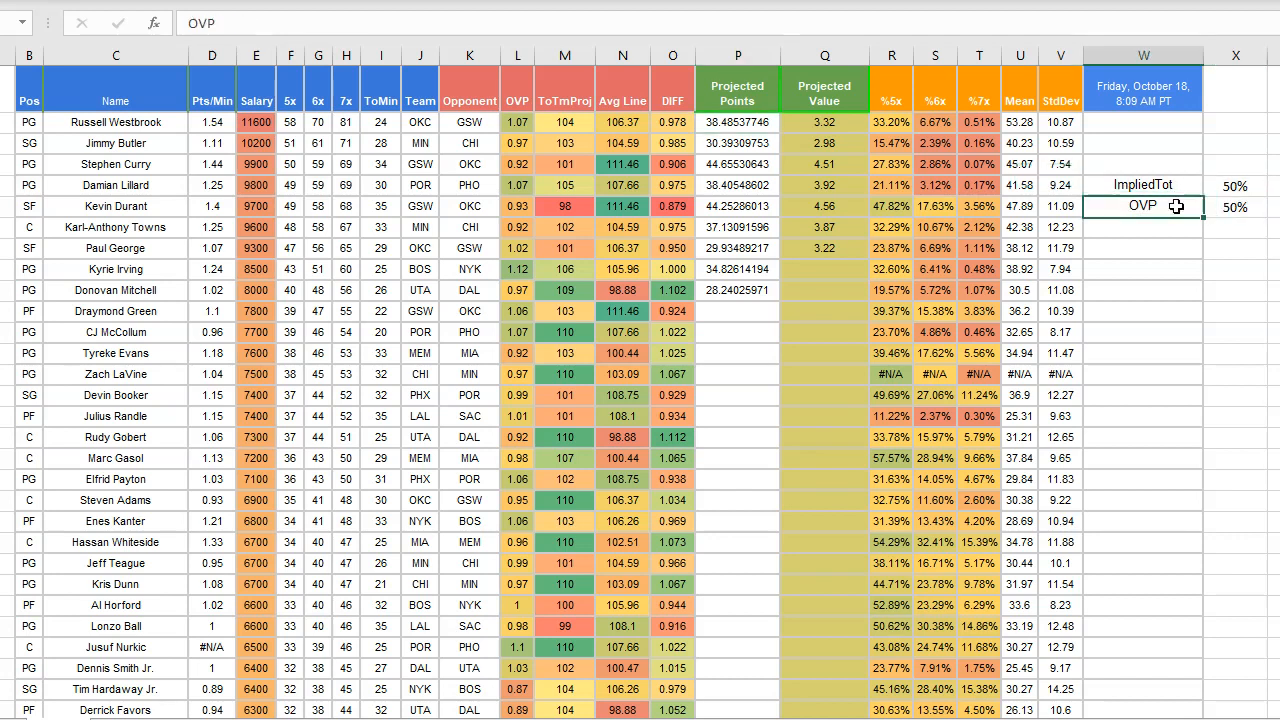
left_click(738, 122)
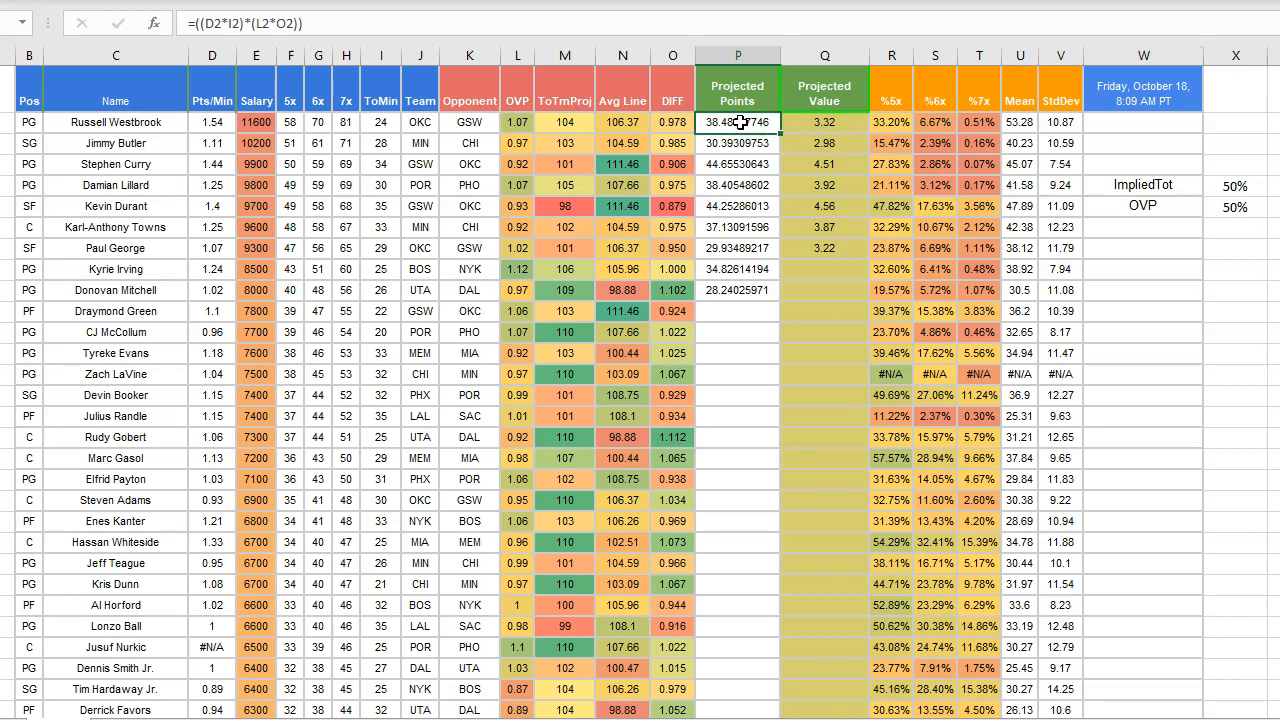
left_click(206, 23)
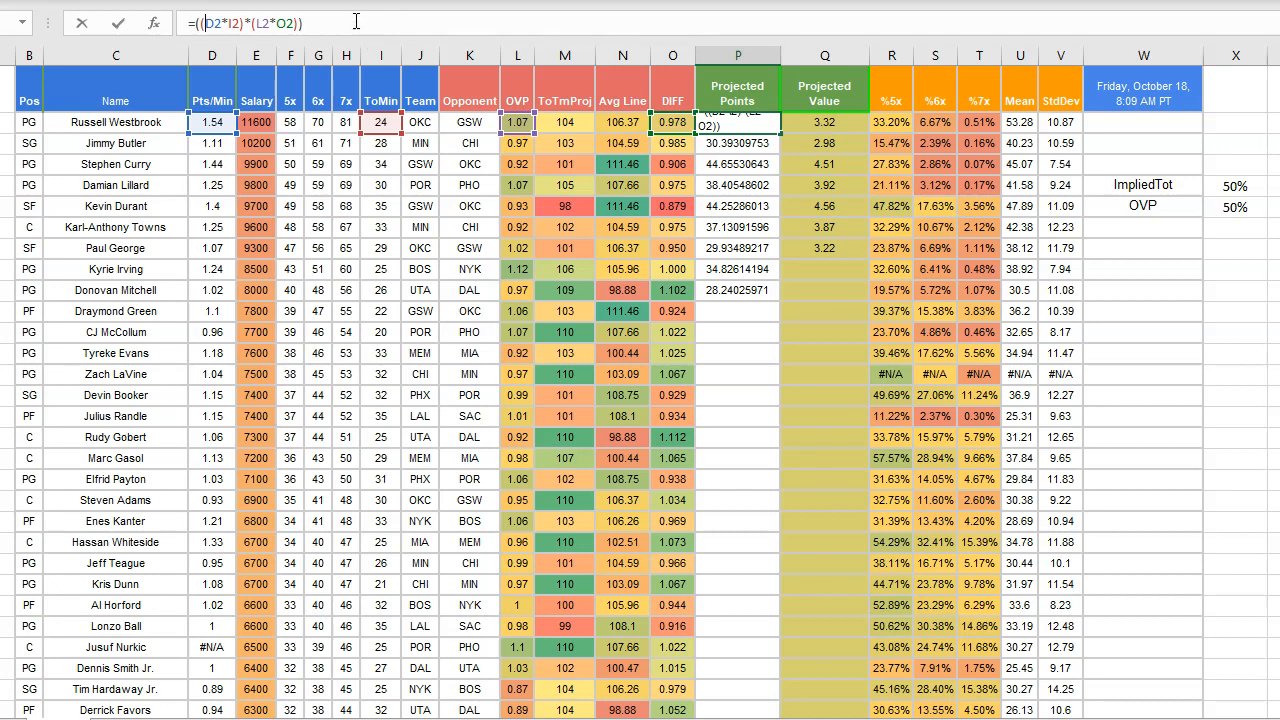
double_click(262, 22)
left_click_drag(262, 22, 336, 27)
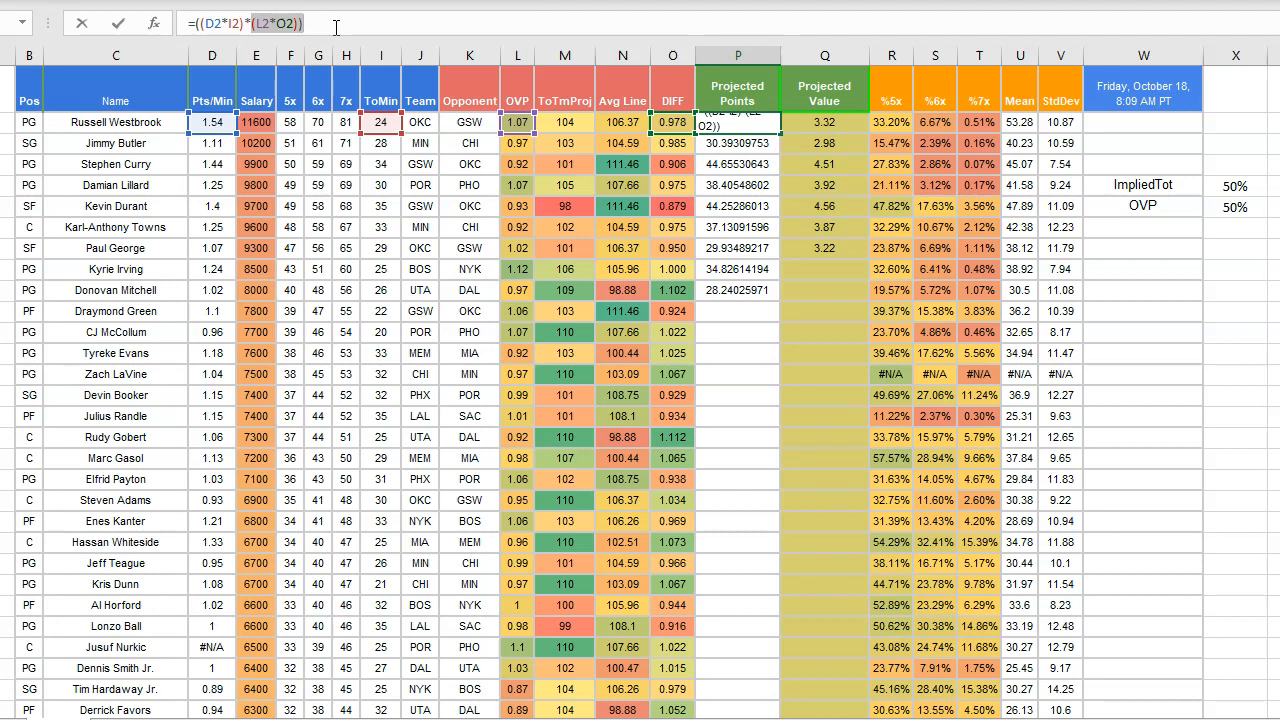
left_click(329, 27)
left_click_drag(329, 27, 278, 24)
key("BackSpace")
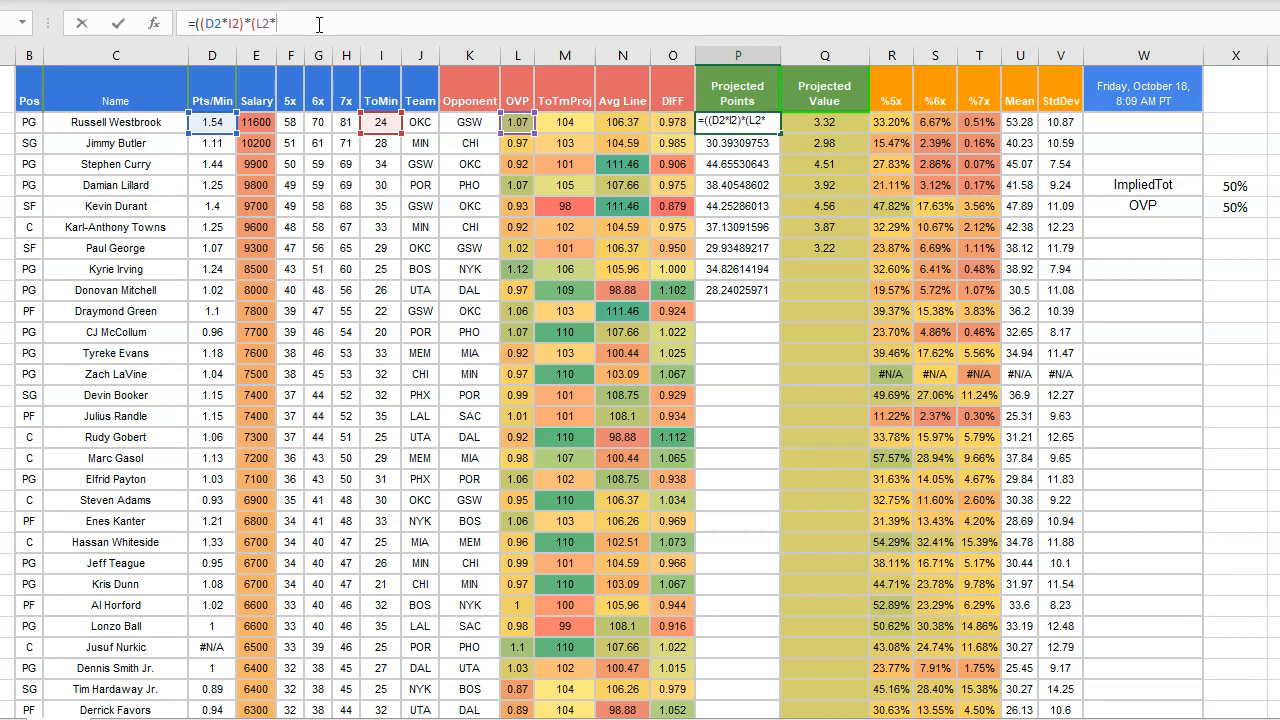
left_click(1238, 186)
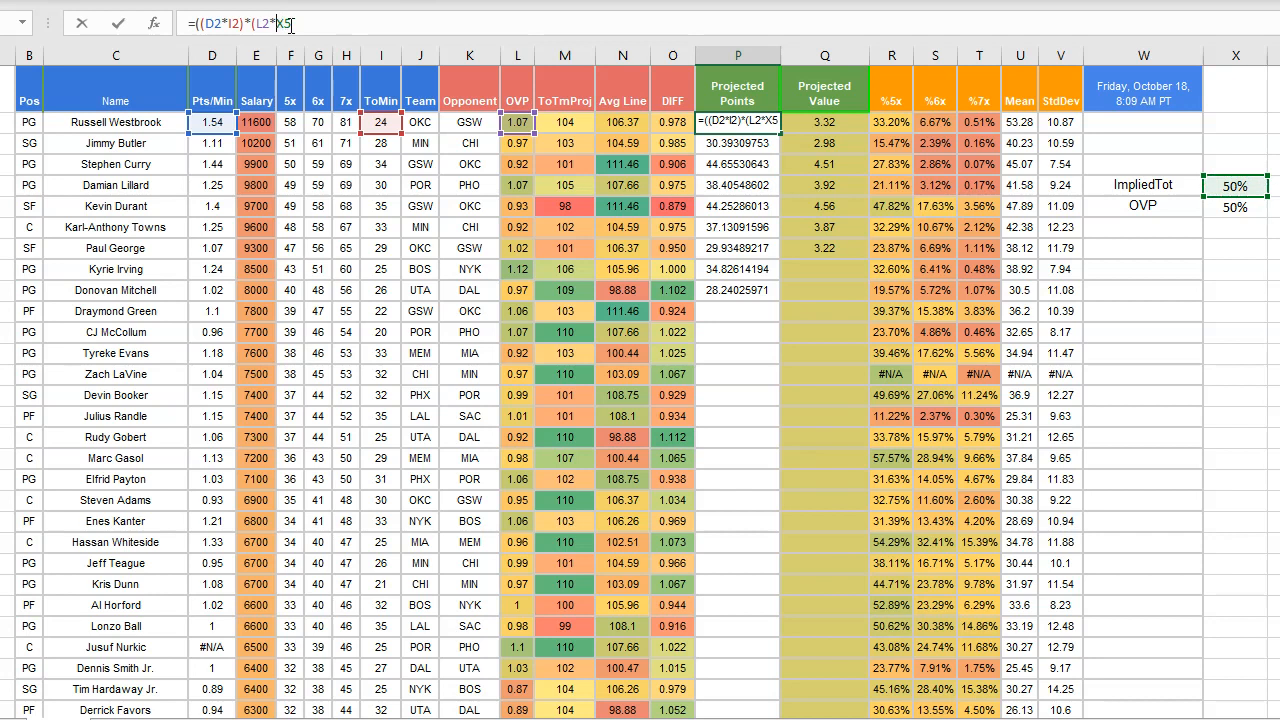
key("F4")
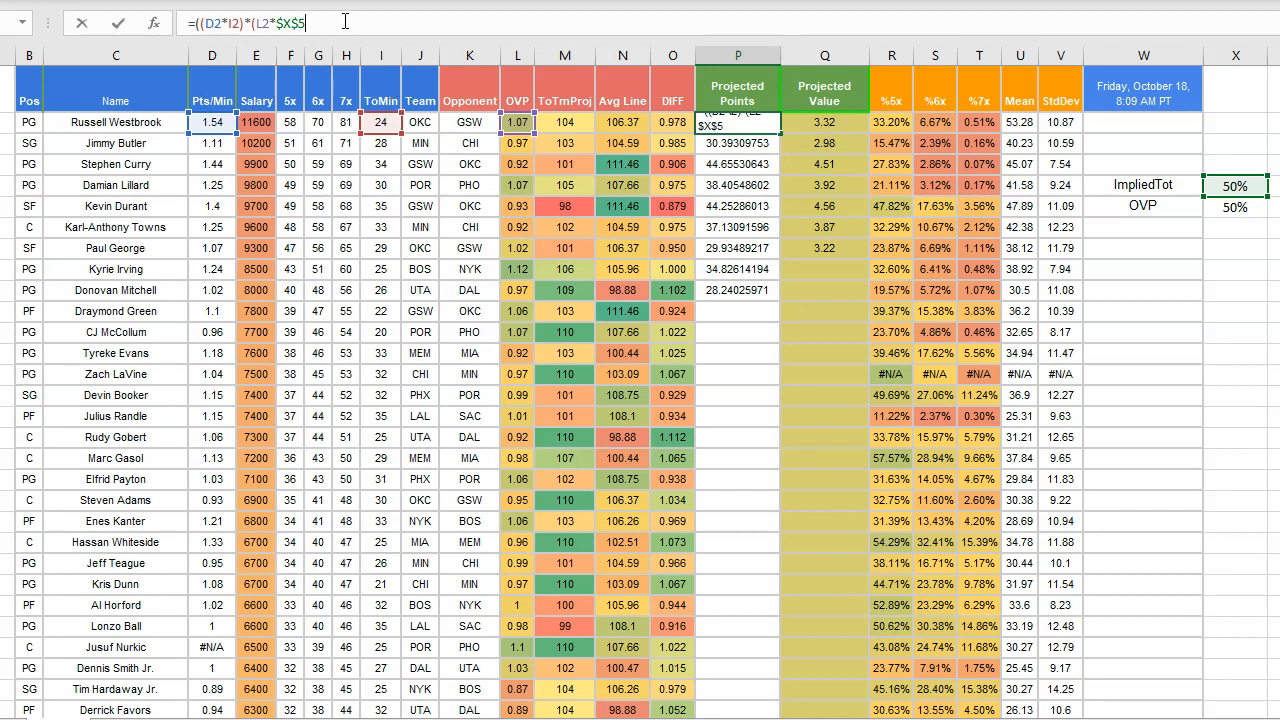
Step: Add the DIFF factor to the formula as a second term weighted by the ImpliedTot percentage, +(O2*$X$5
type(")+(")
left_click(675, 125)
type("*")
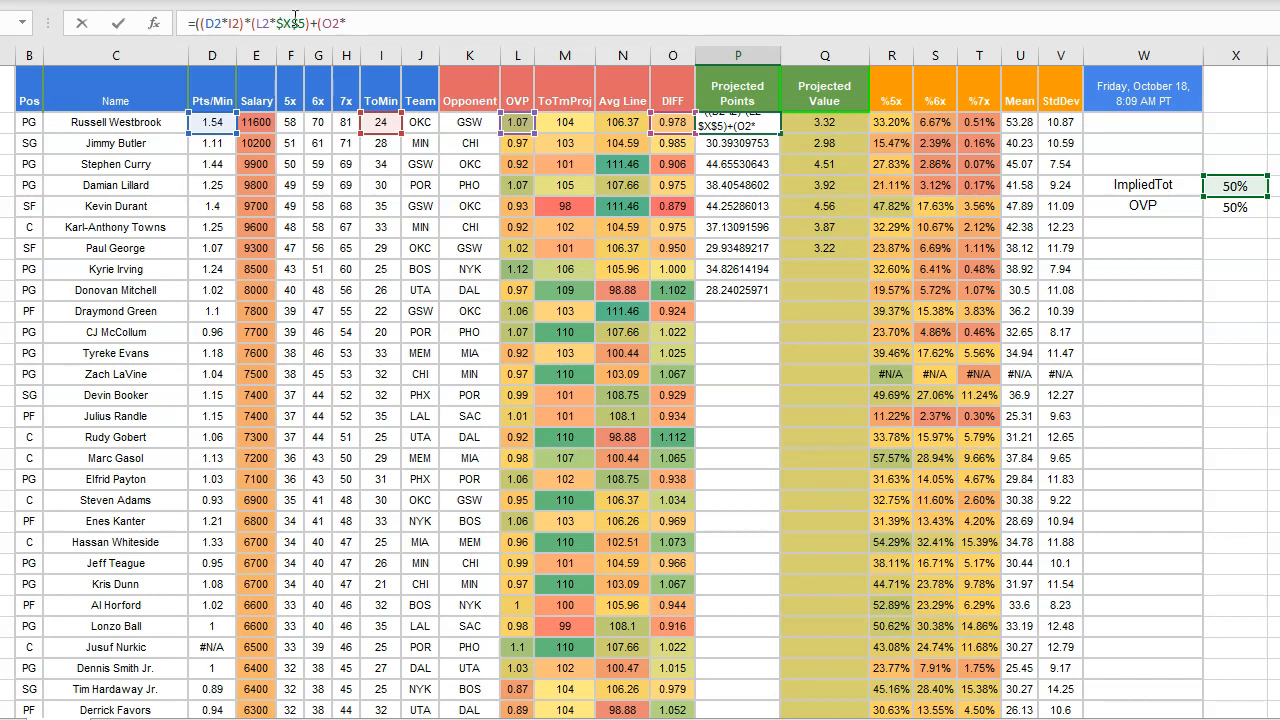
left_click(1240, 186)
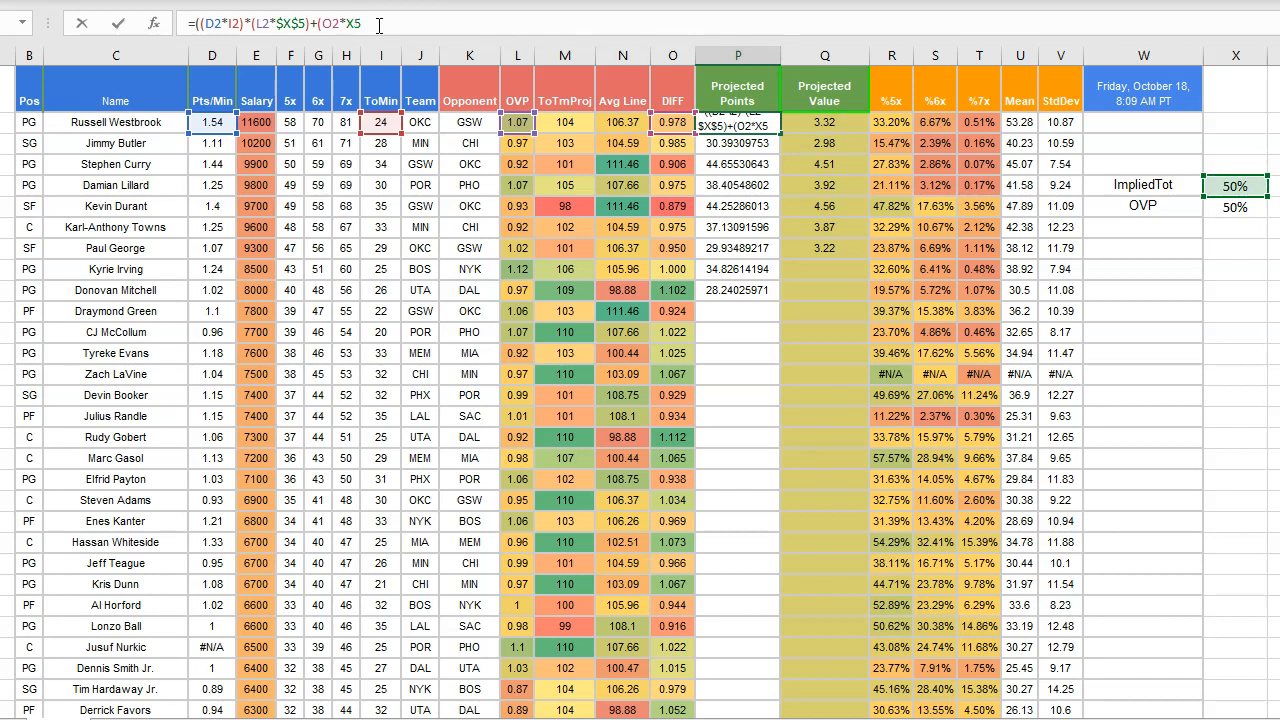
type("$X$")
key("Right")
type("$")
Step: Change the weight reference in the formula's OVP term to the OVP percentage cell, $X$6
left_click(304, 24)
key("BackSpace")
type("6")
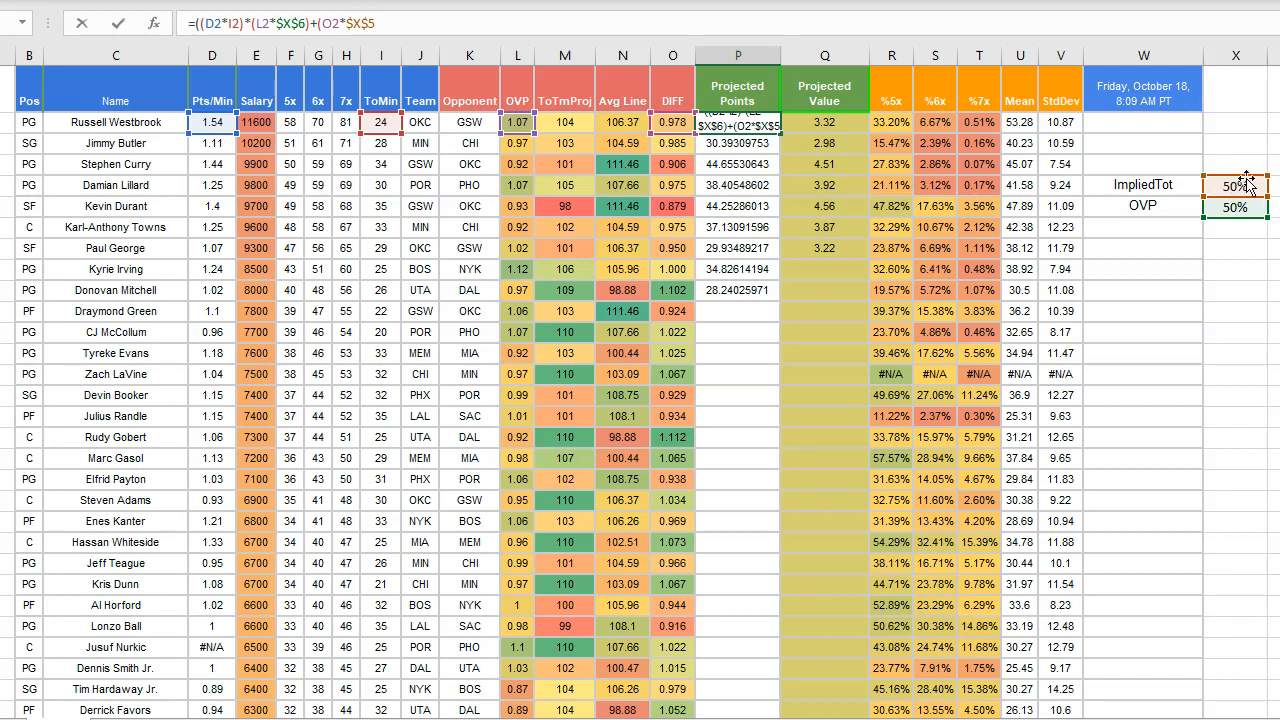
Step: Regroup and close the first player's Projected Points formula as =((D2*I2)*((L2*$X$6)+(O2*$X$5)))
type("))")
left_click(247, 23)
type("*(")
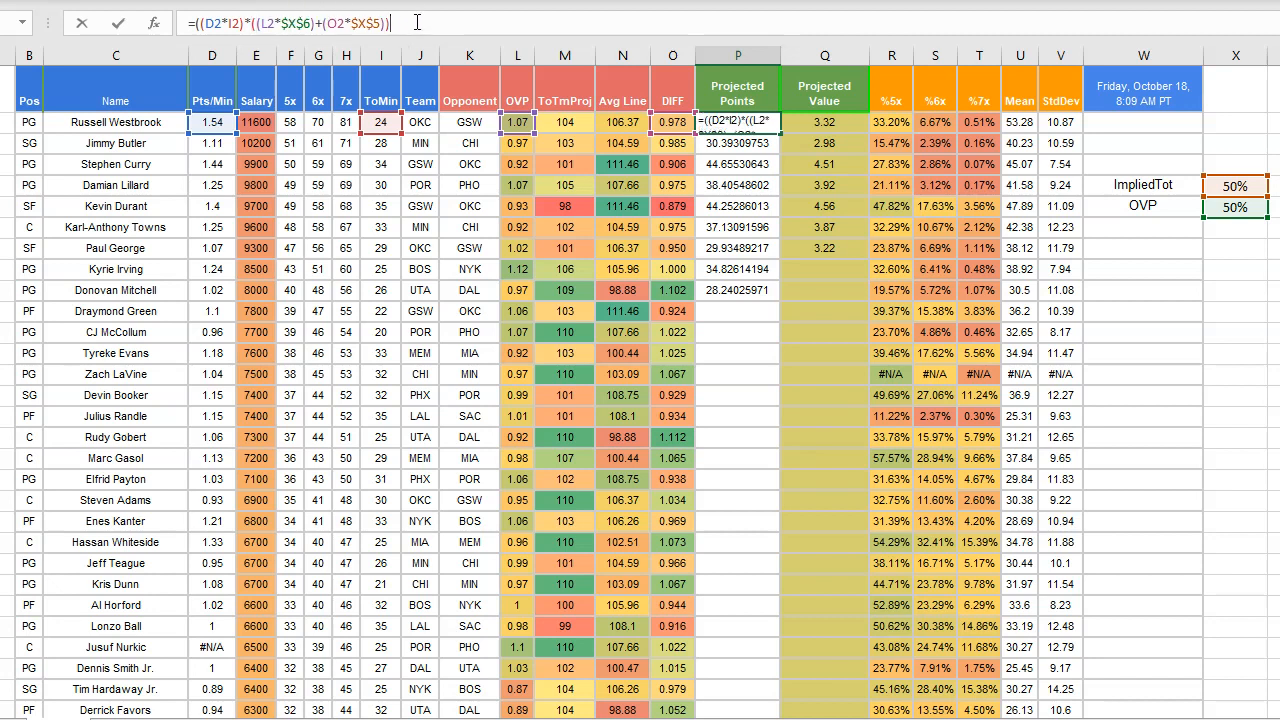
key("Return")
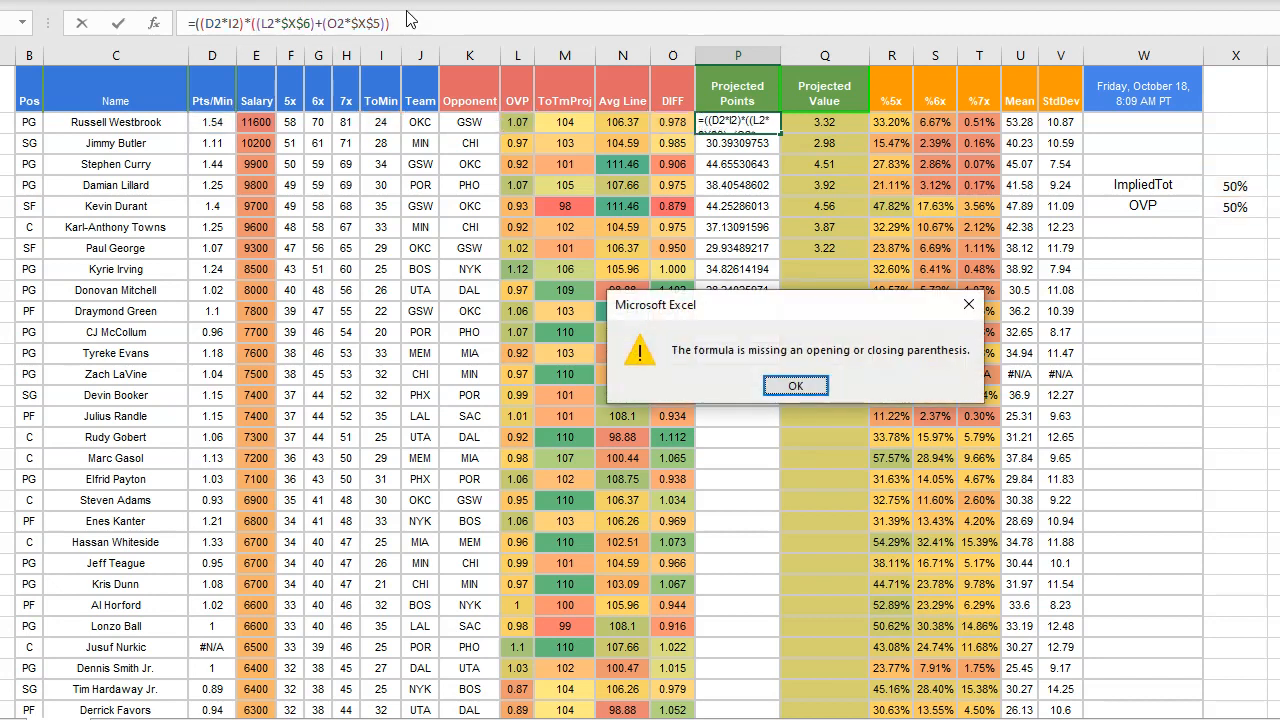
left_click(795, 386)
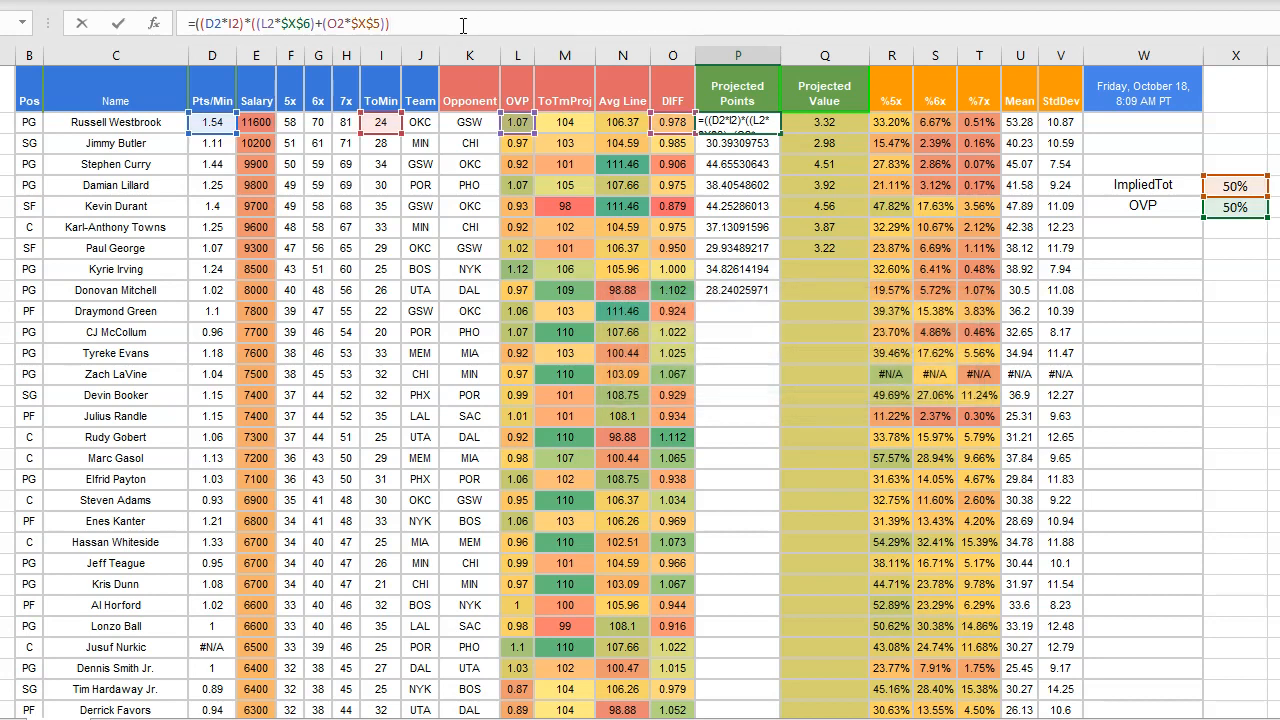
key("Return")
key("Return")
type(")")
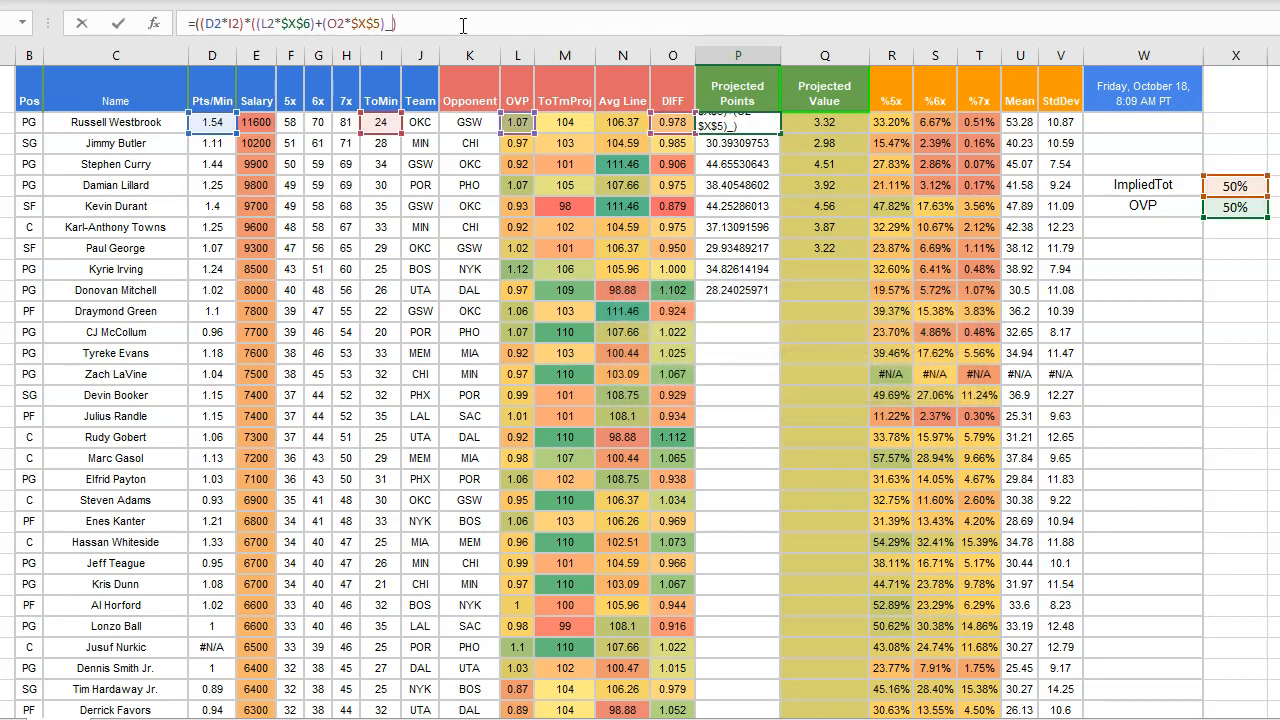
type(")")
key("Return")
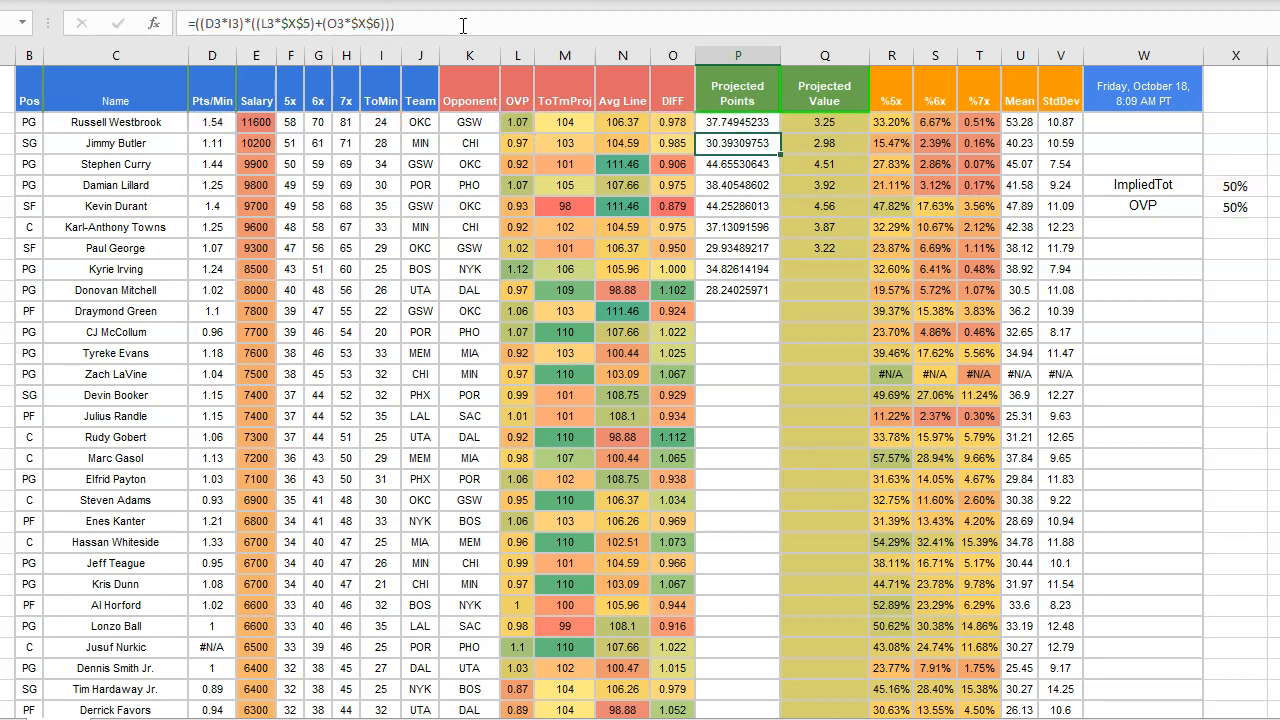
Step: Review the completed Projected Points formula in P2 and the OVP factor it uses in L2
left_click(732, 121)
left_click(437, 28)
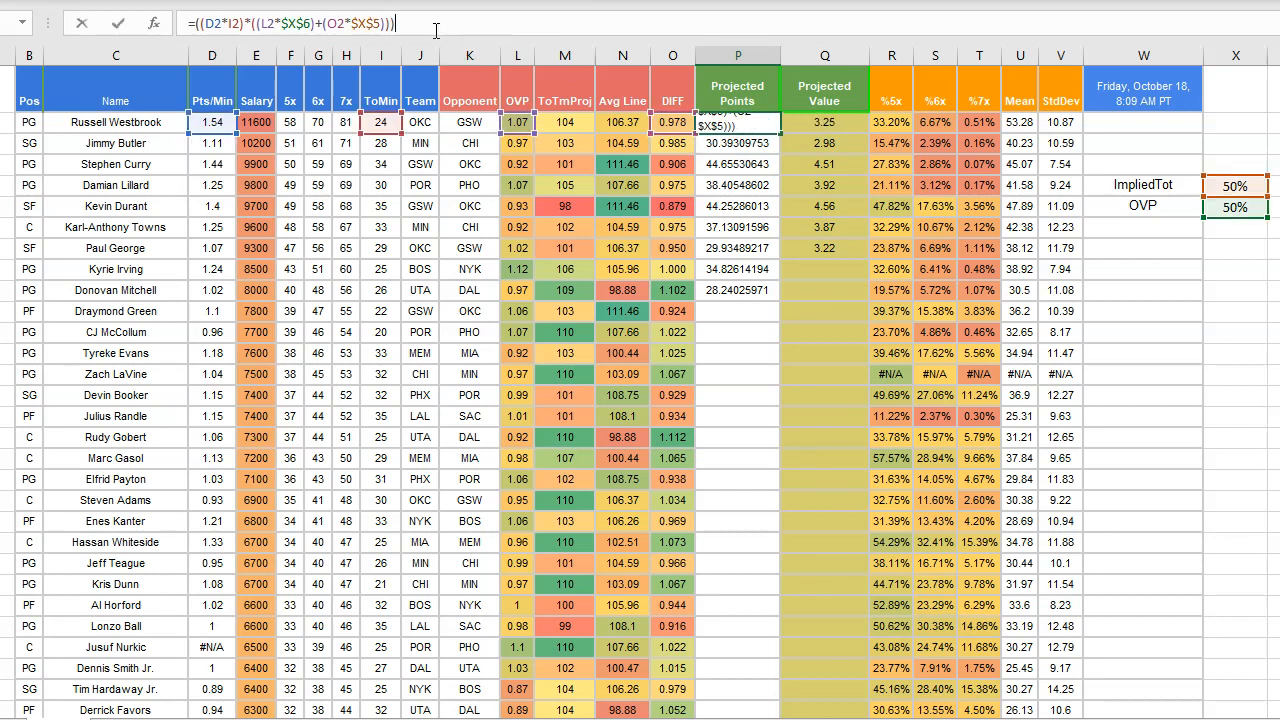
left_click_drag(437, 28, 170, 34)
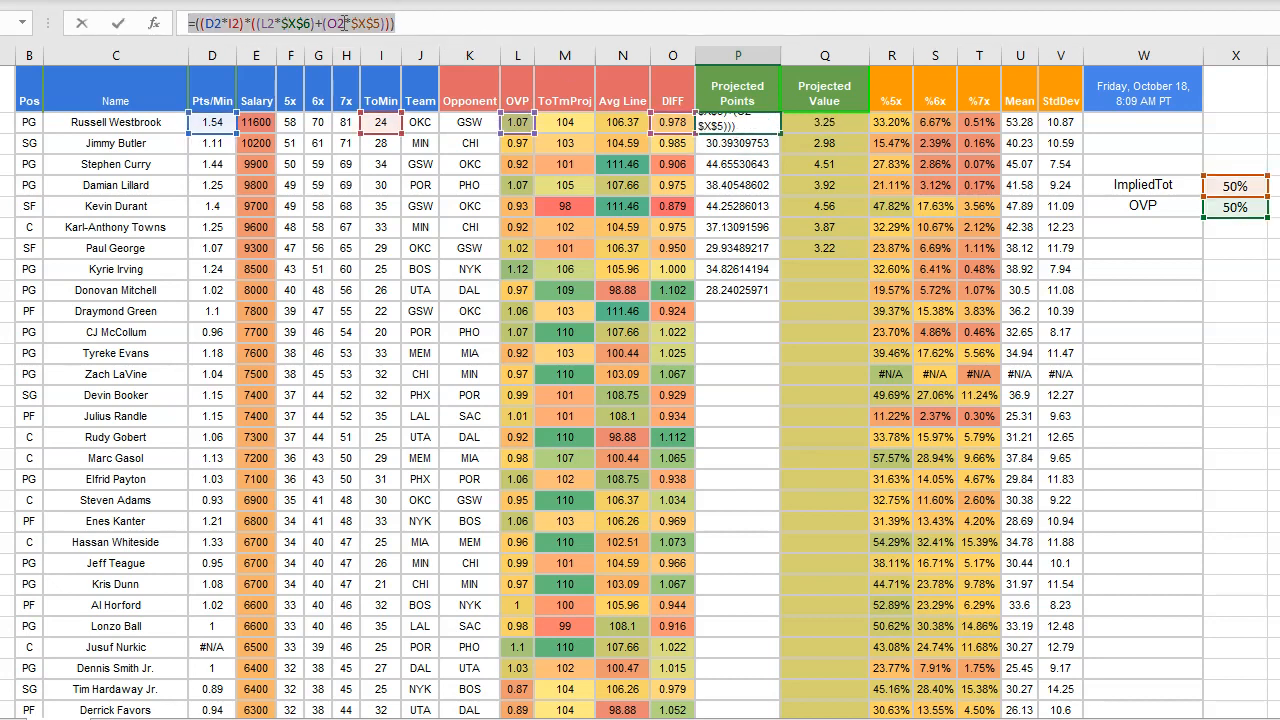
left_click(427, 24)
key("Escape")
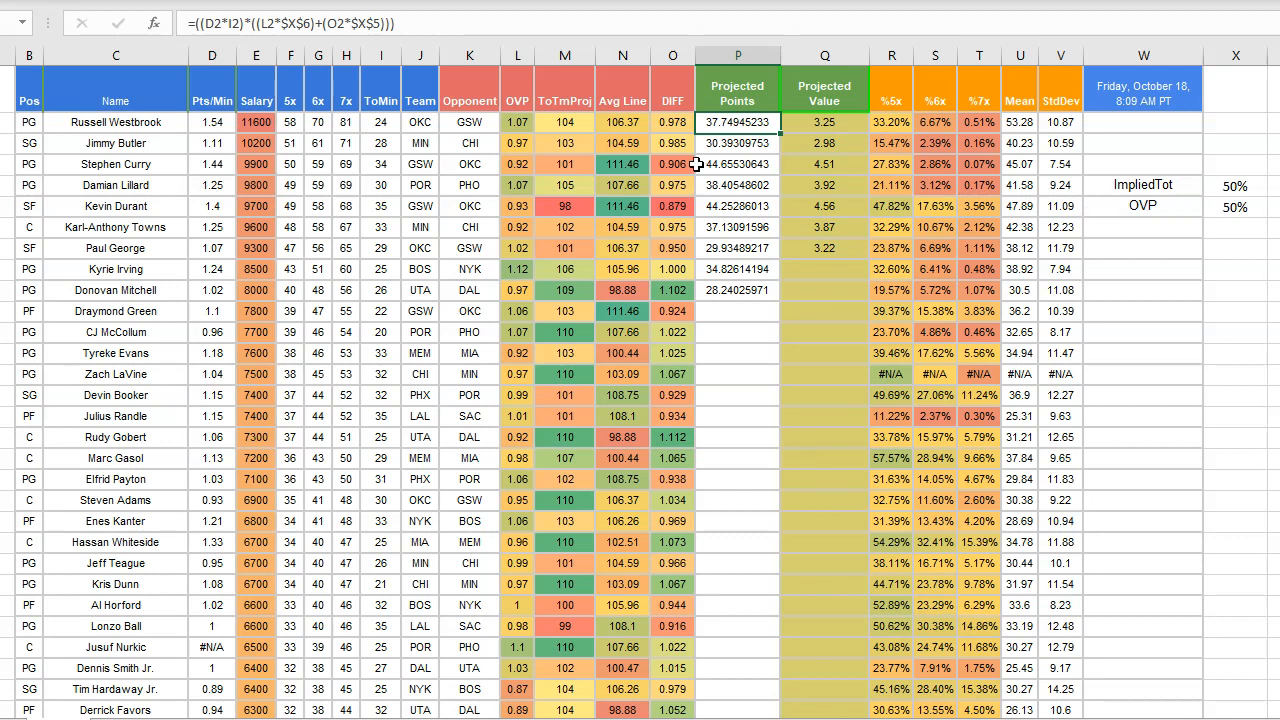
left_click(517, 122)
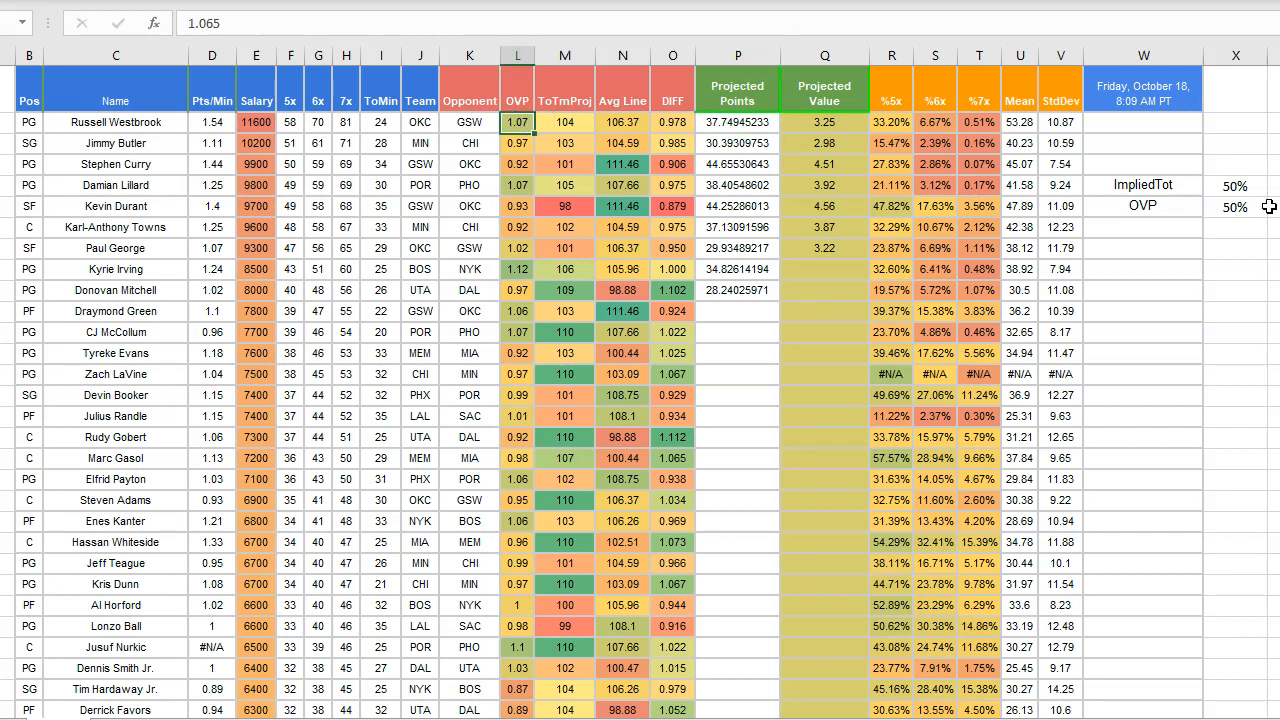
Step: Set the OVP weight to 75% and the ImpliedTot weight to 25%
left_click(1240, 208)
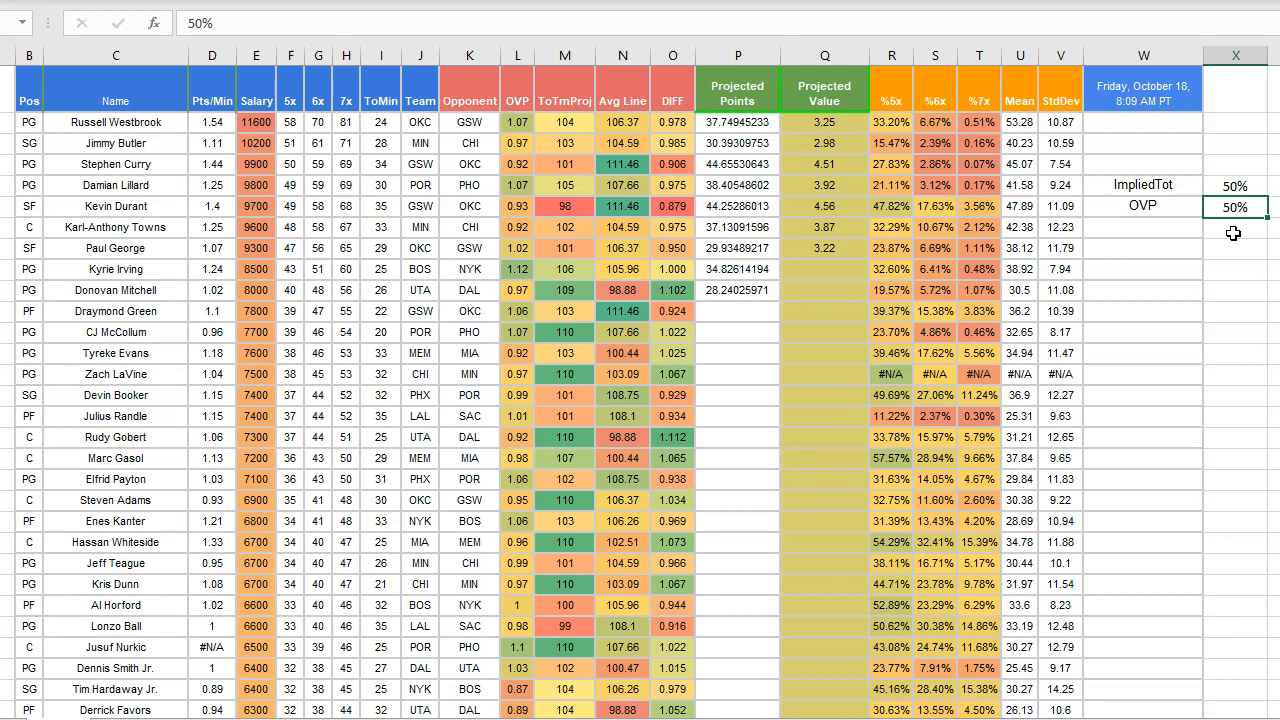
type("75")
left_click(1235, 186)
type("25")
left_click(1236, 246)
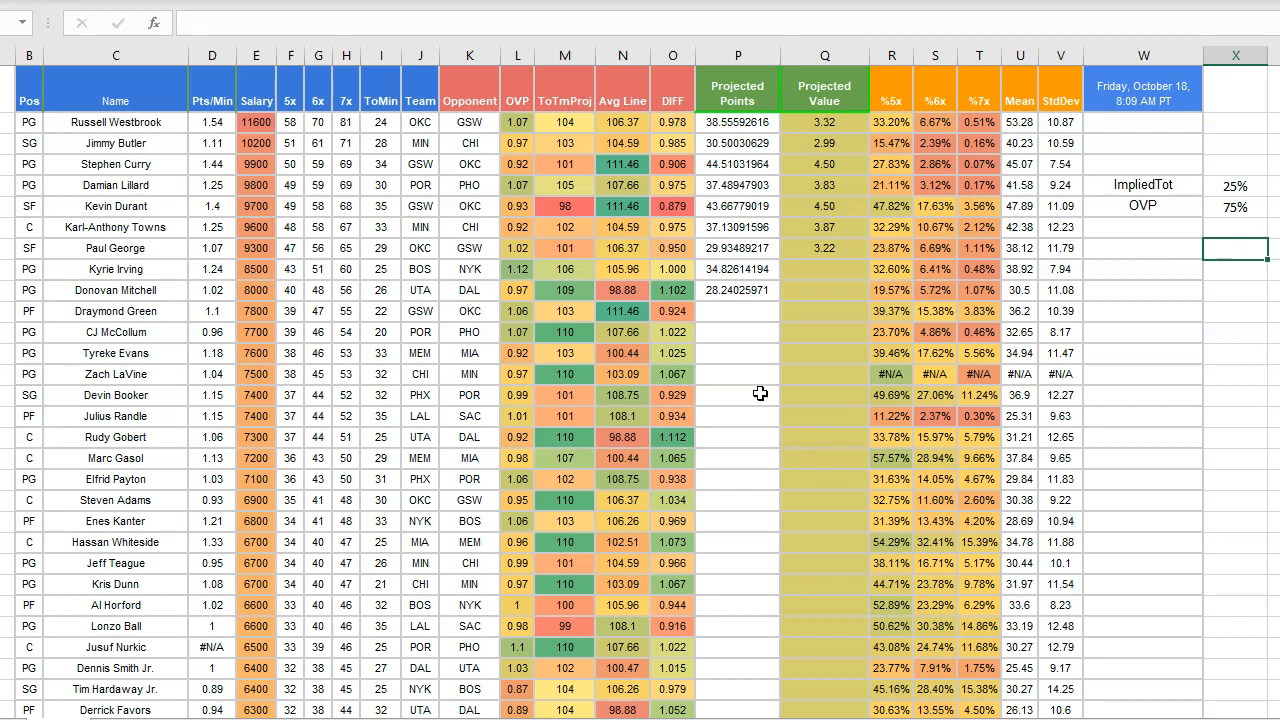
Step: Change the weights to 80% for OVP and 20% for ImpliedTot
left_click(1248, 210)
type("80")
key("Return")
left_click(1236, 186)
type("20")
left_click(1222, 299)
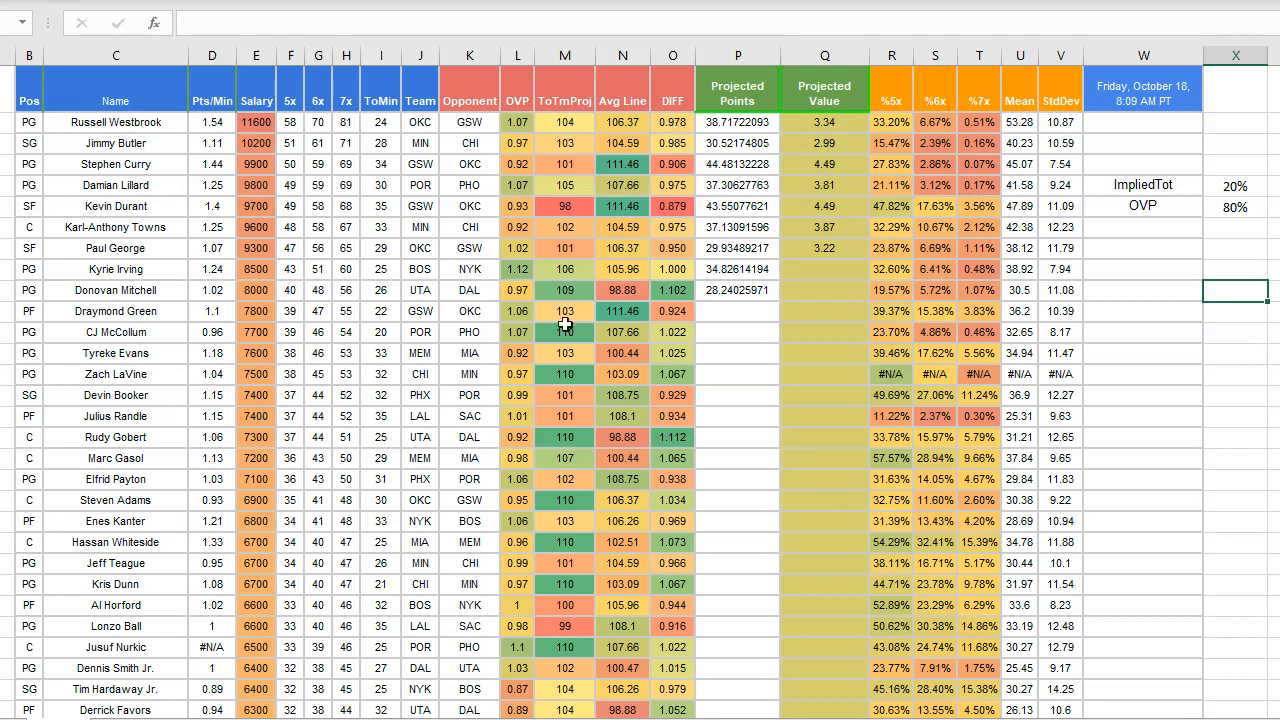
Step: Fill the corrected Projected Points formula from P2 down through row 11 and check the copy in P10
left_click(740, 127)
left_click_drag(778, 135, 774, 326)
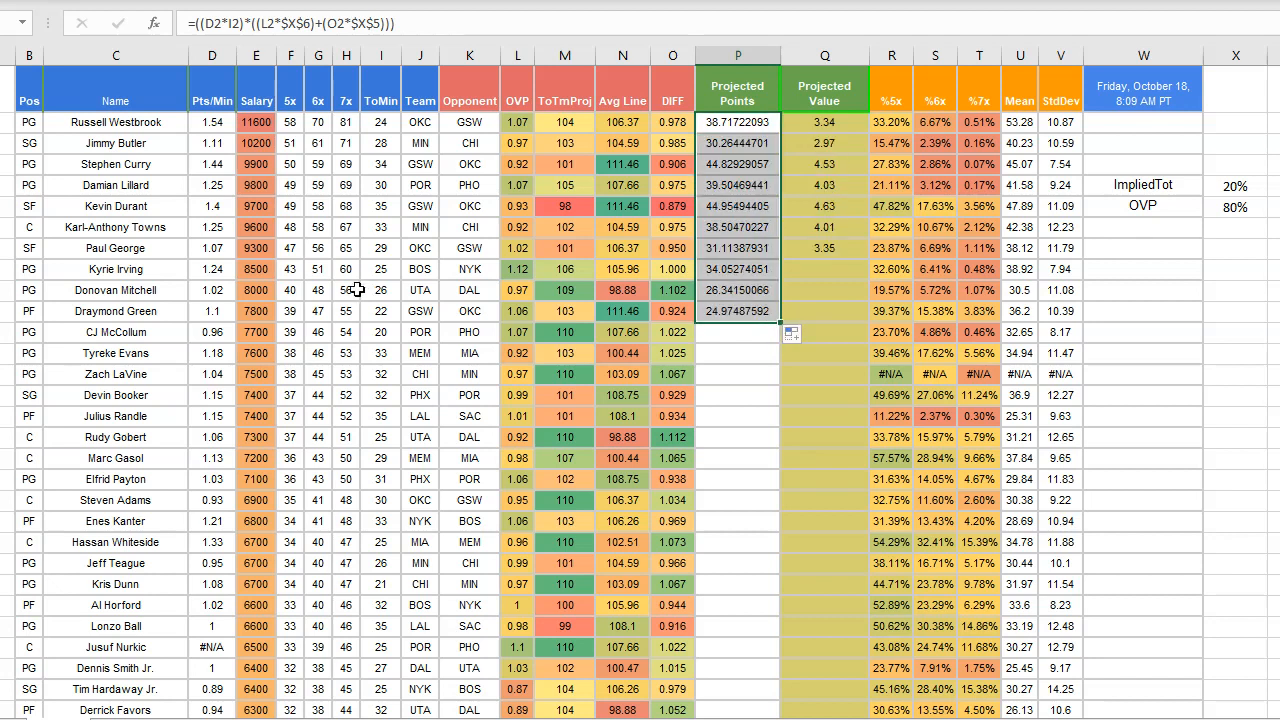
left_click(740, 290)
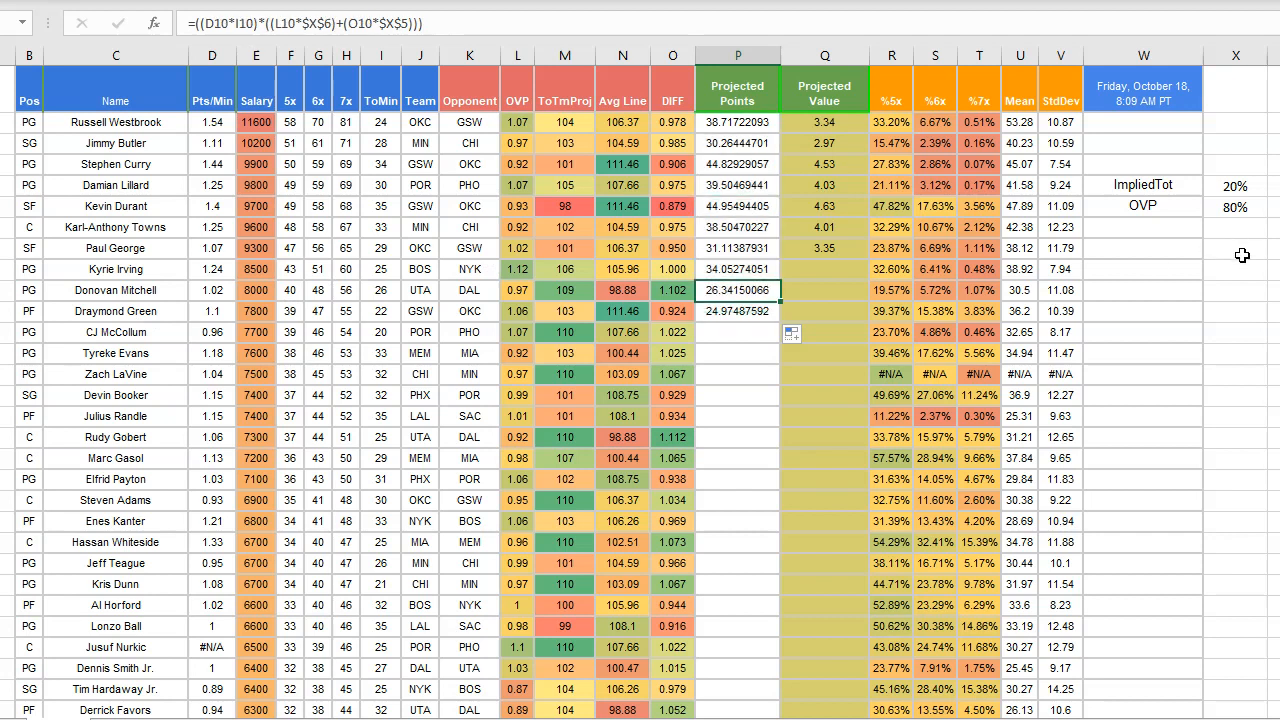
Step: Reset both the OVP and ImpliedTot weights to 50%
left_click(1234, 207)
type("50")
left_click(1234, 187)
type("50")
left_click(1234, 290)
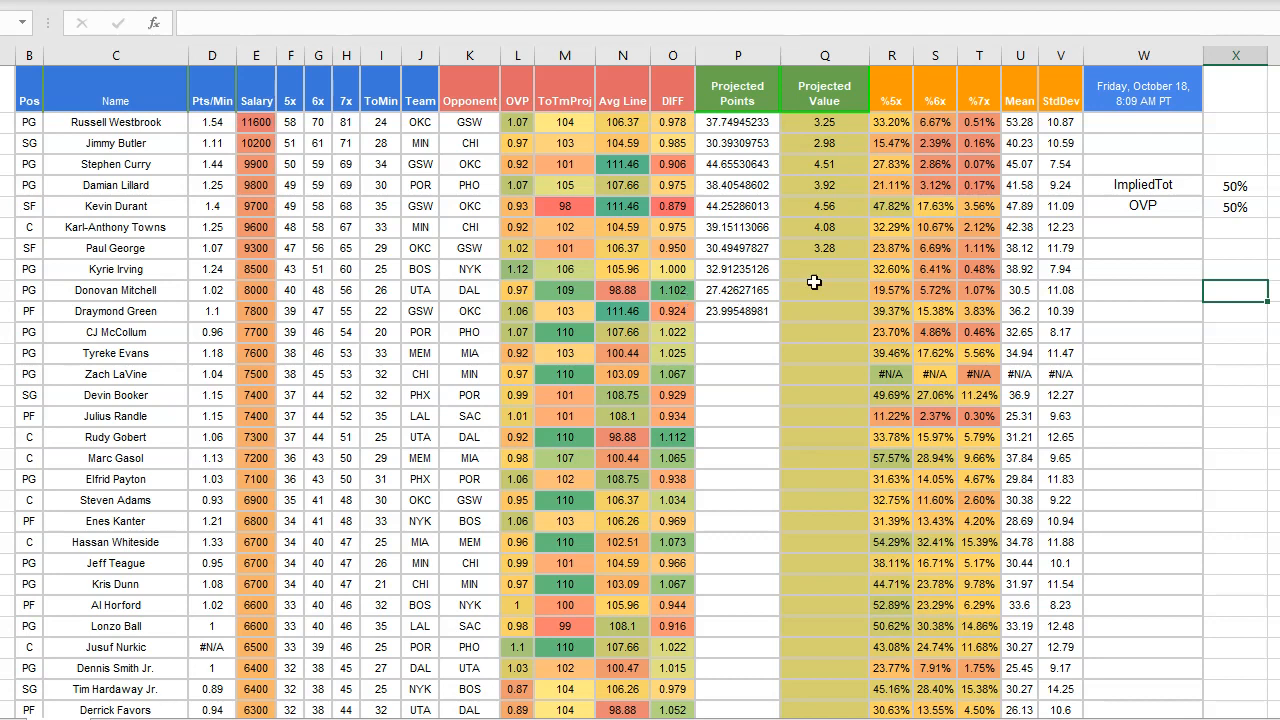
Step: Weight ImpliedTot at 75% and OVP at 25%, and inspect the DIFF factor in O10
left_click(1228, 204)
left_click(1232, 186)
type("75%")
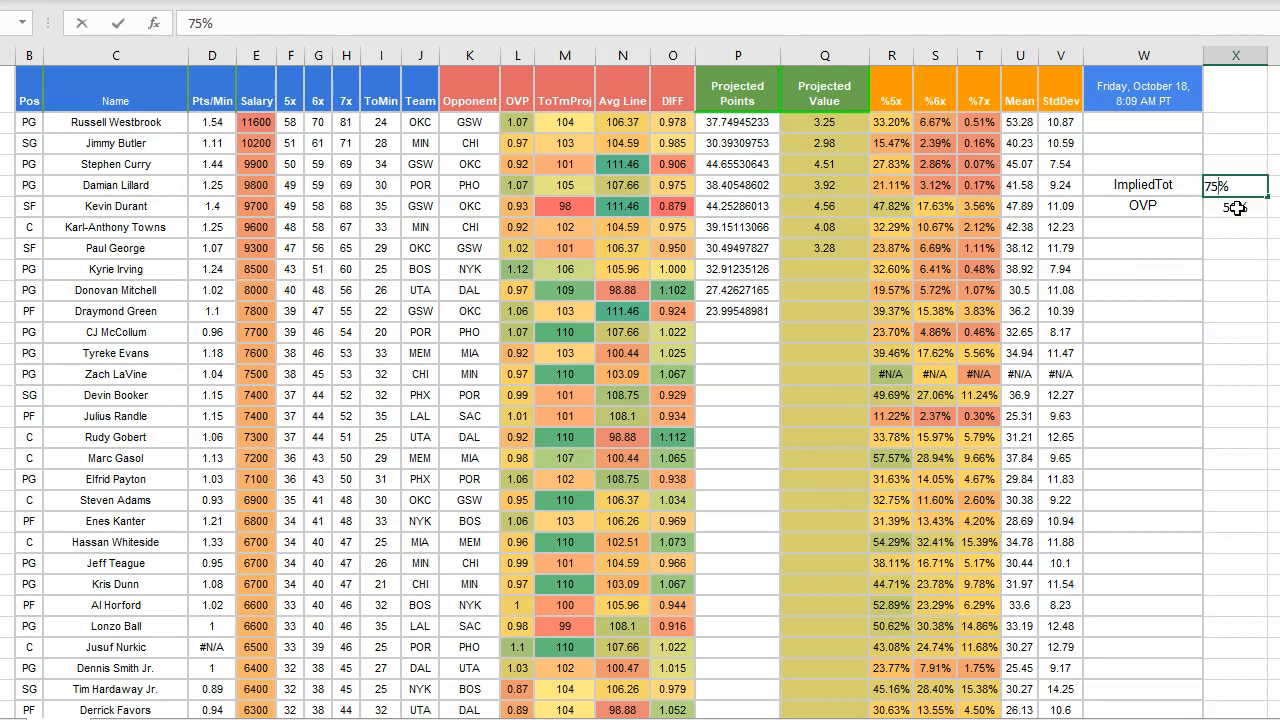
left_click(1237, 207)
type("25%")
left_click(1229, 309)
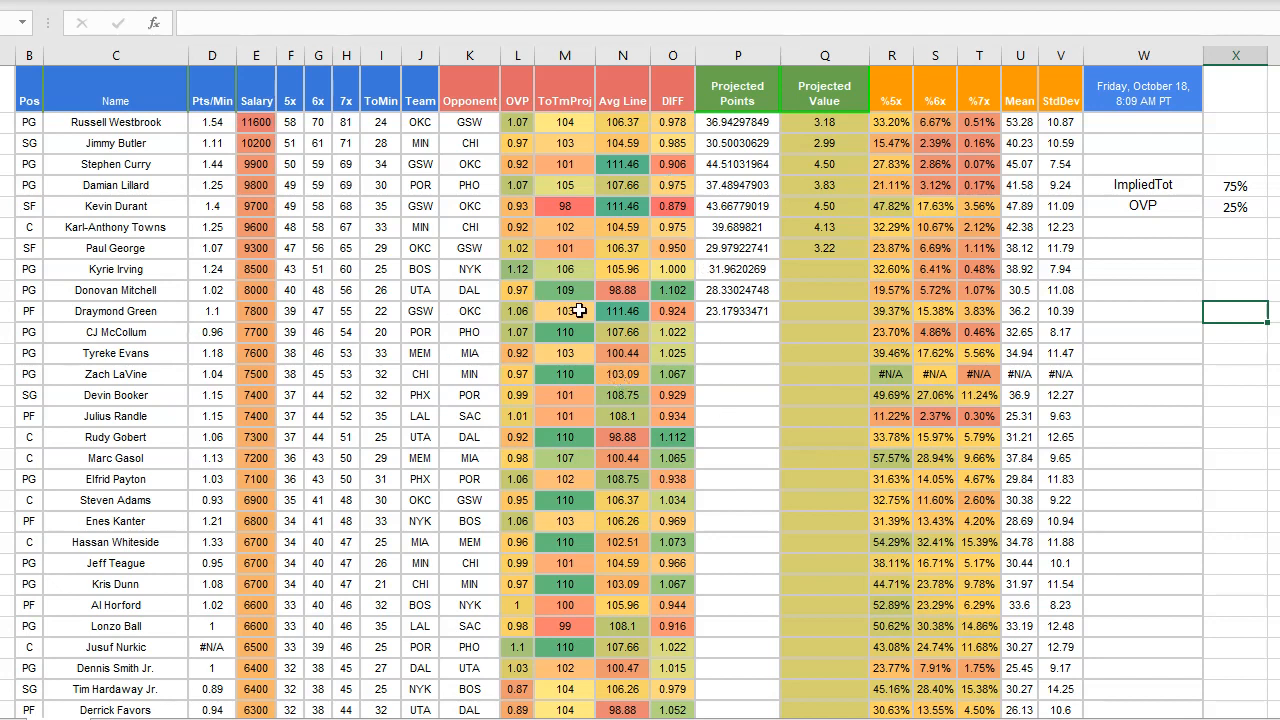
left_click(680, 290)
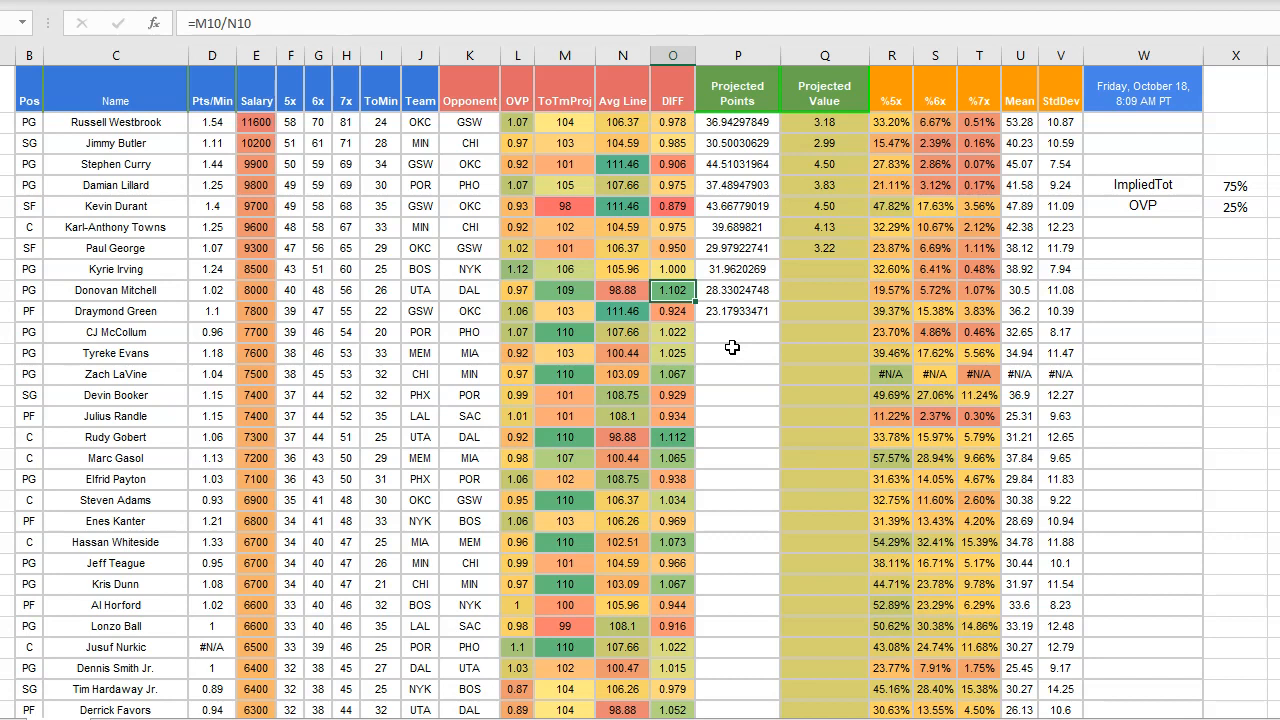
Step: Try an ImpliedTot weight of 150%, and restore it to 75%
left_click(1236, 186)
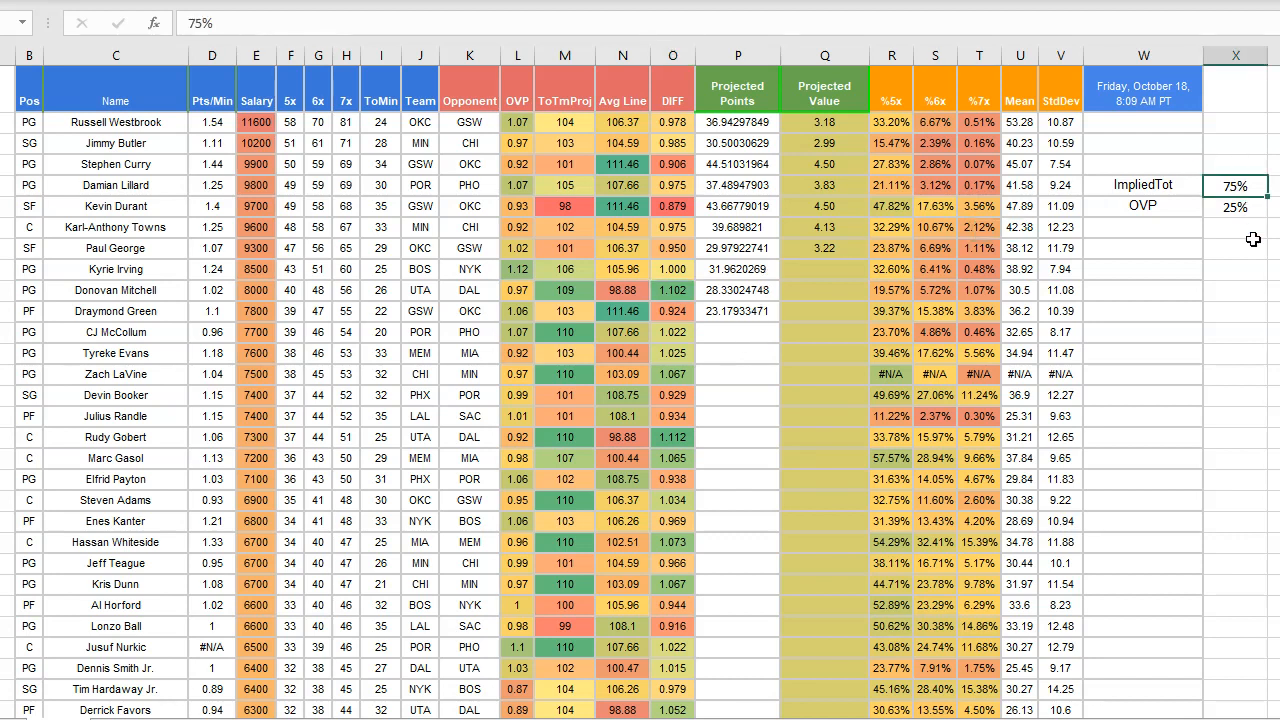
type("150")
key("Return")
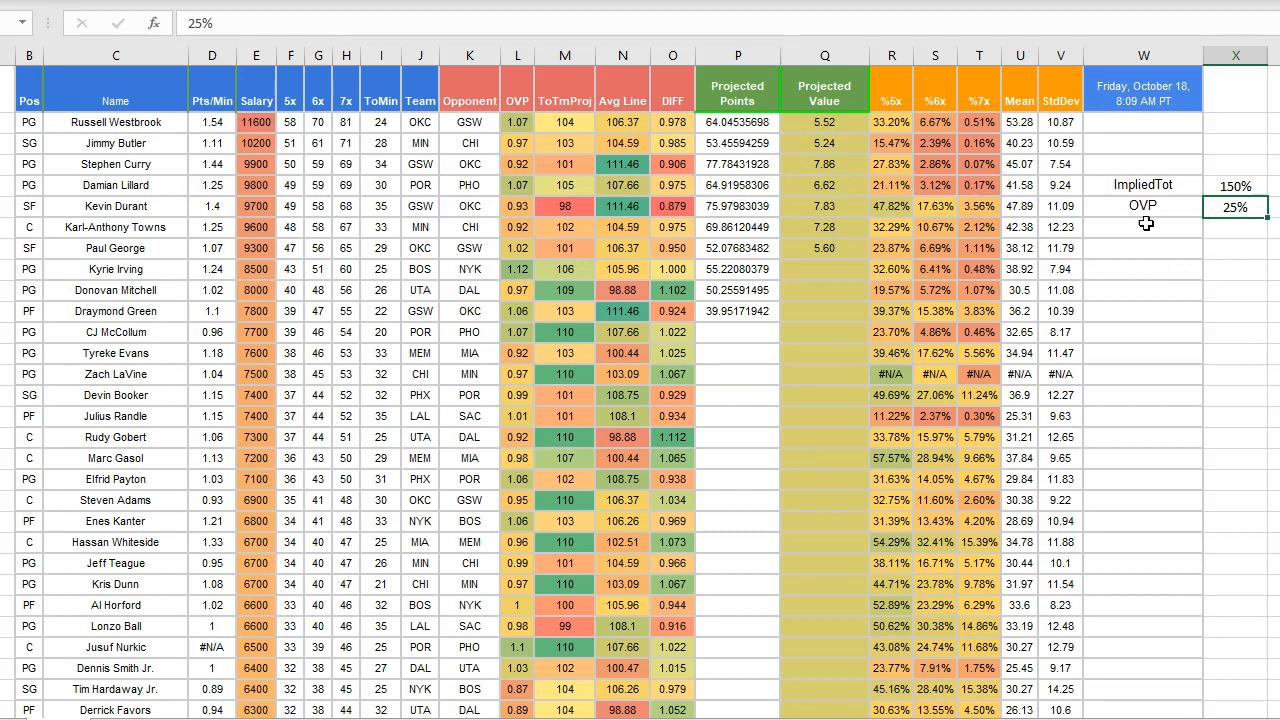
left_click(1232, 184)
type("75")
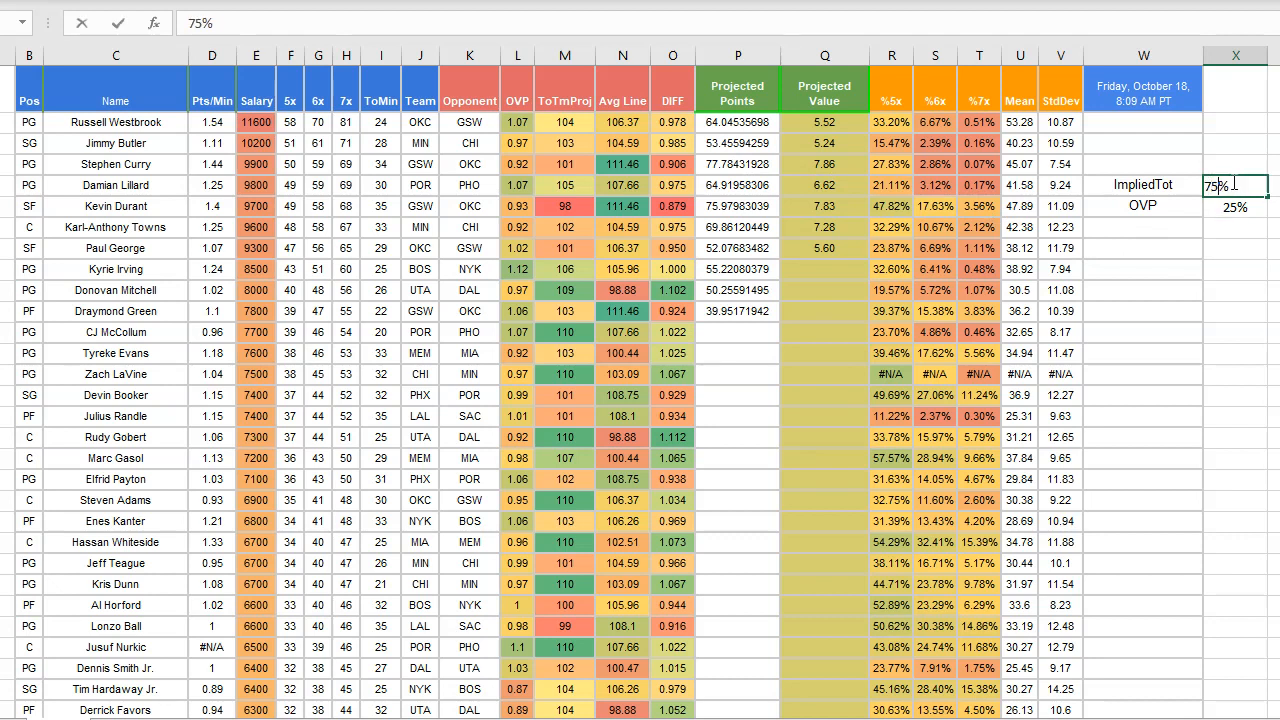
key("Return")
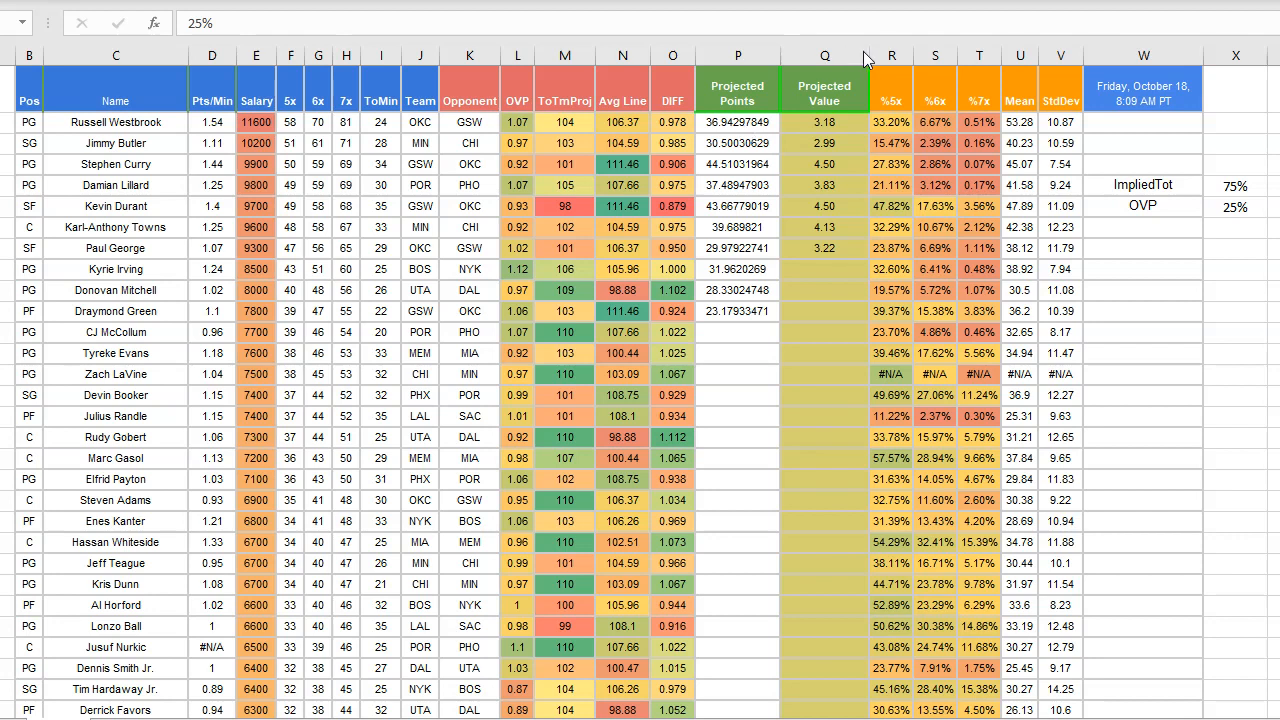
Step: Insert a new column between DIFF and Projected Points
left_click(722, 56)
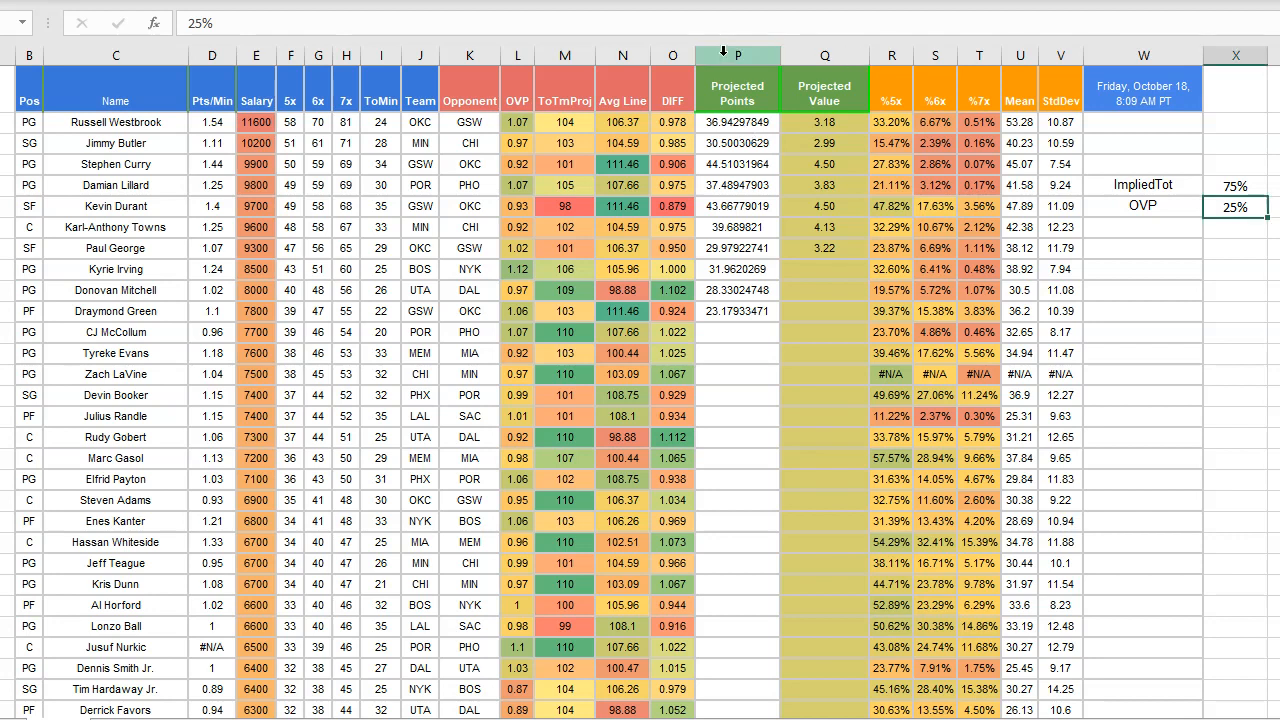
right_click(722, 55)
left_click(785, 230)
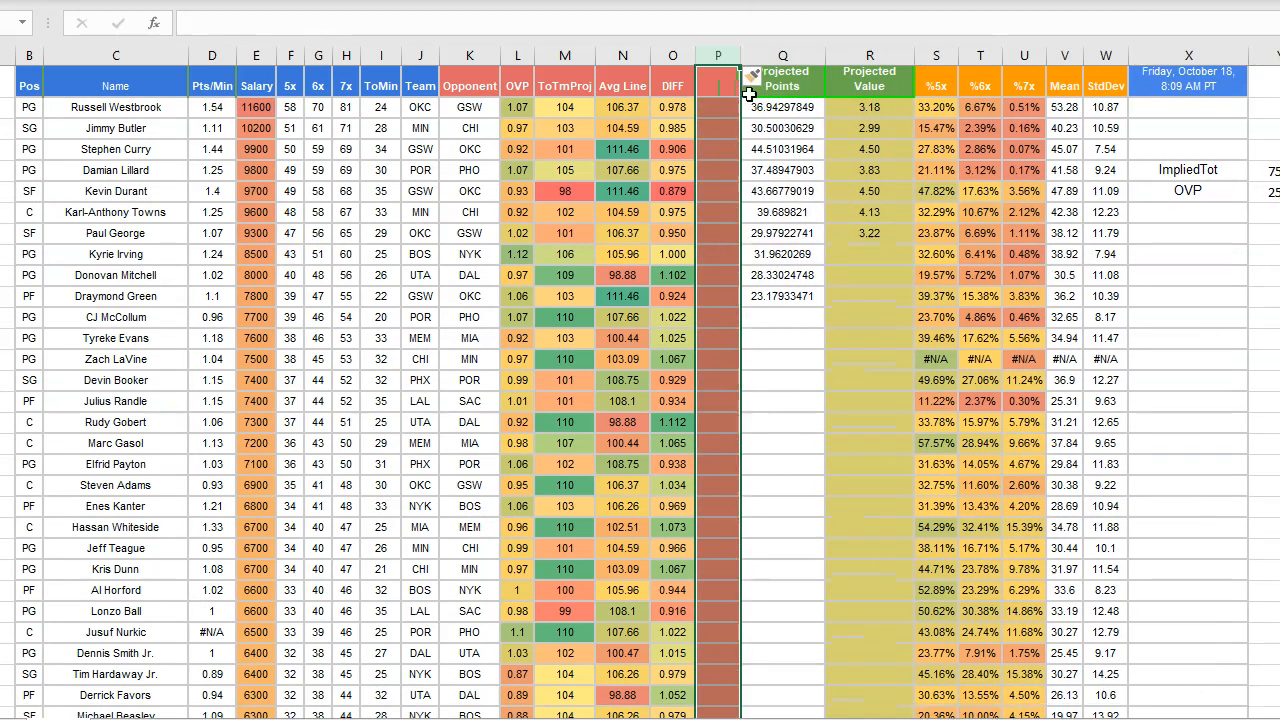
Step: Copy the Projected Points header into the new column's header cell P1 and rename it Rank
left_click(714, 86)
left_click(772, 80)
left_click(804, 77)
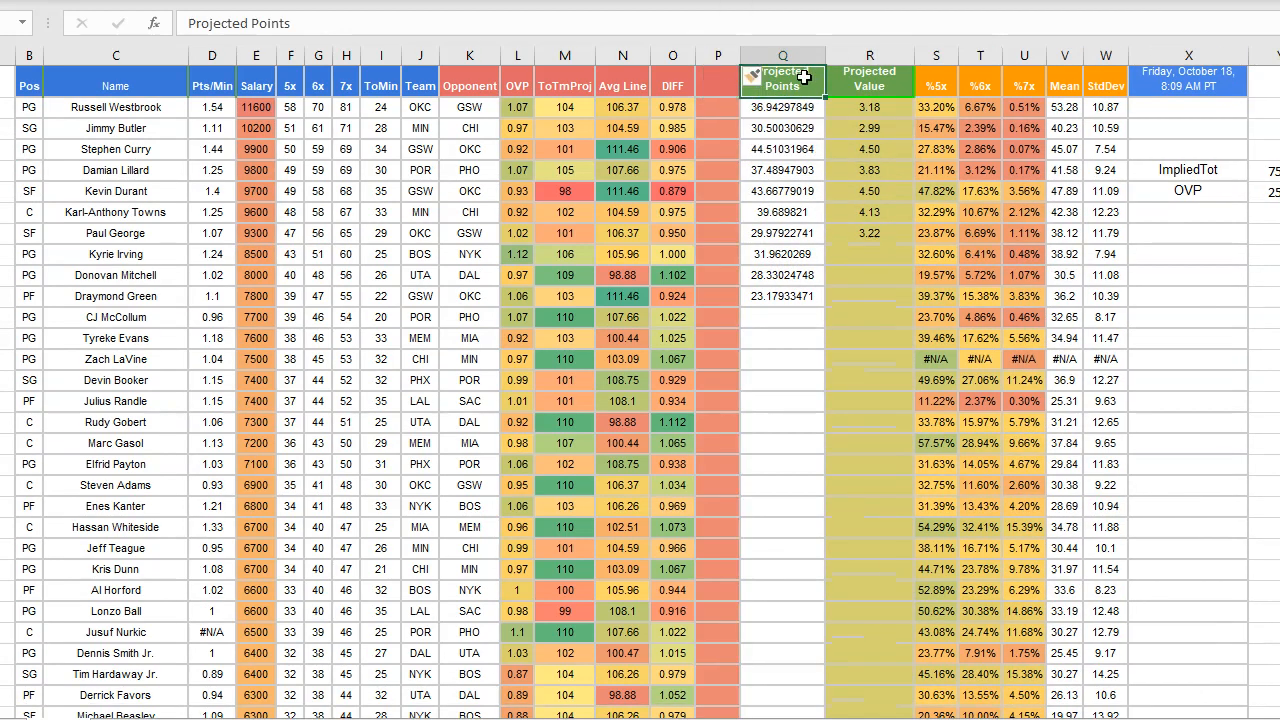
key("ctrl+c")
left_click(725, 86)
key("ctrl+v")
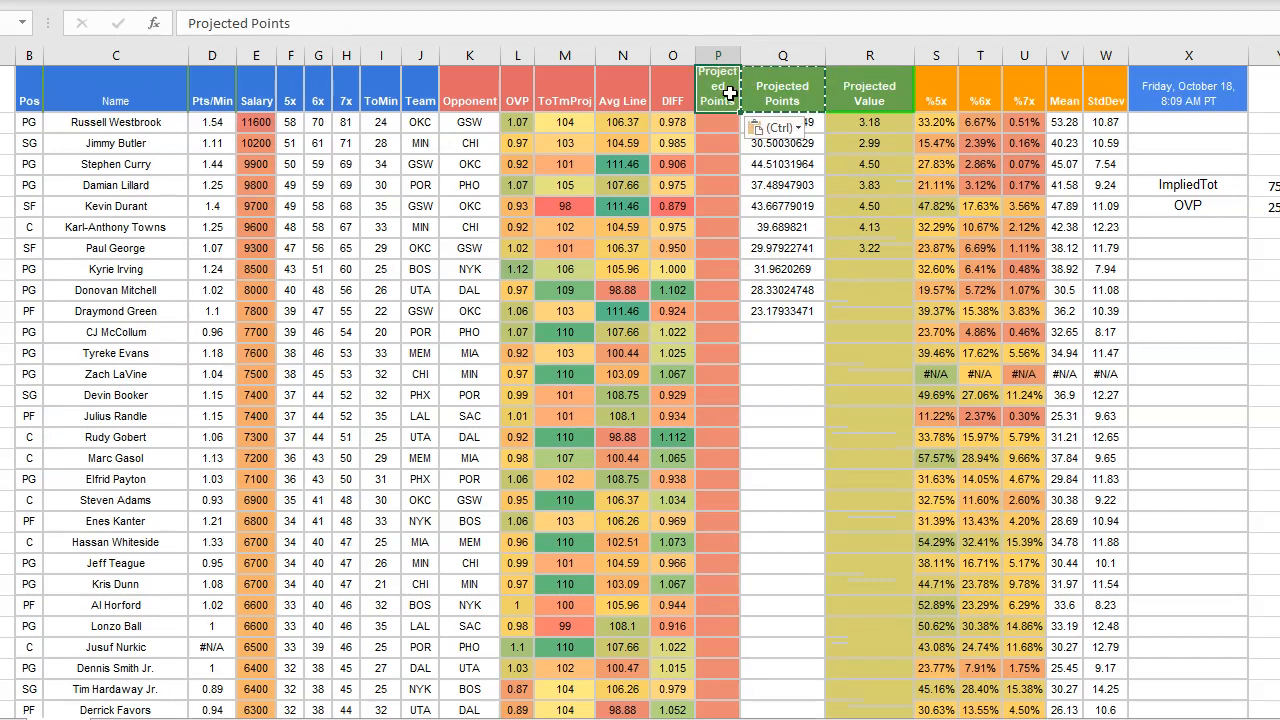
type("Rank")
key("Return")
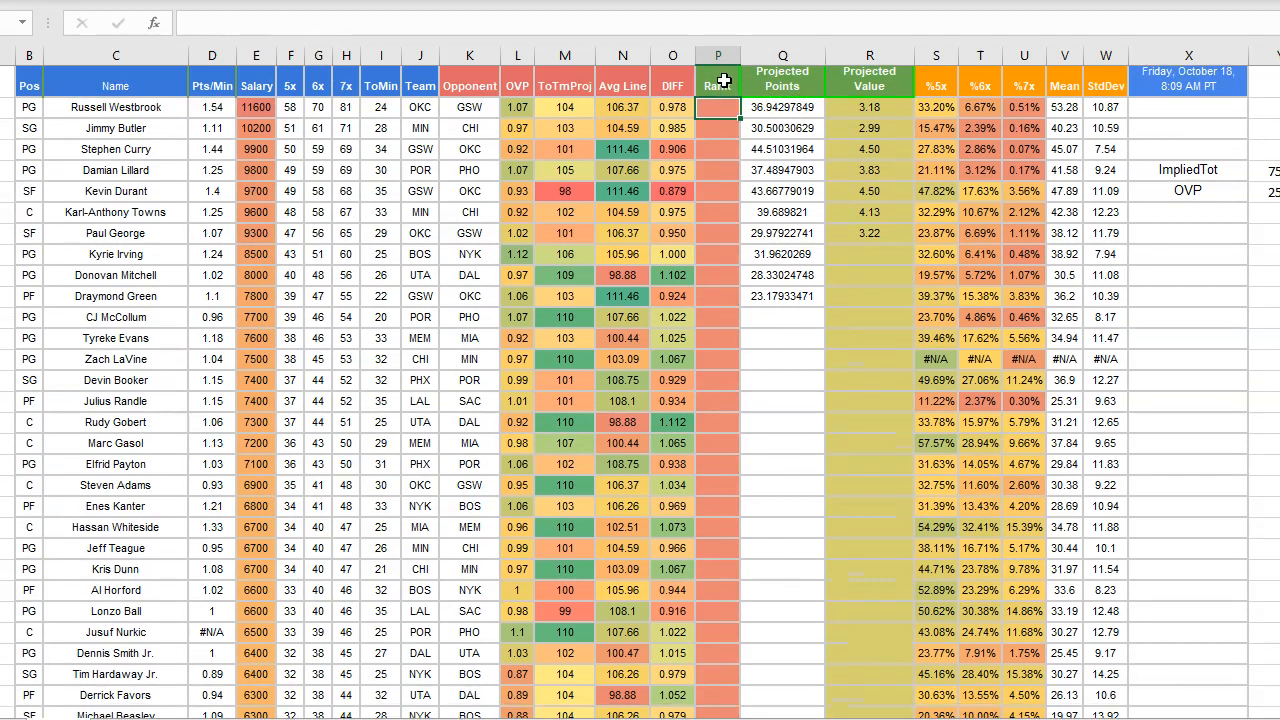
Step: Fill the Projected Points and Projected Value formulas down to the last player row and check the filled rows
left_click_drag(790, 103, 829, 310)
double_click(829, 310)
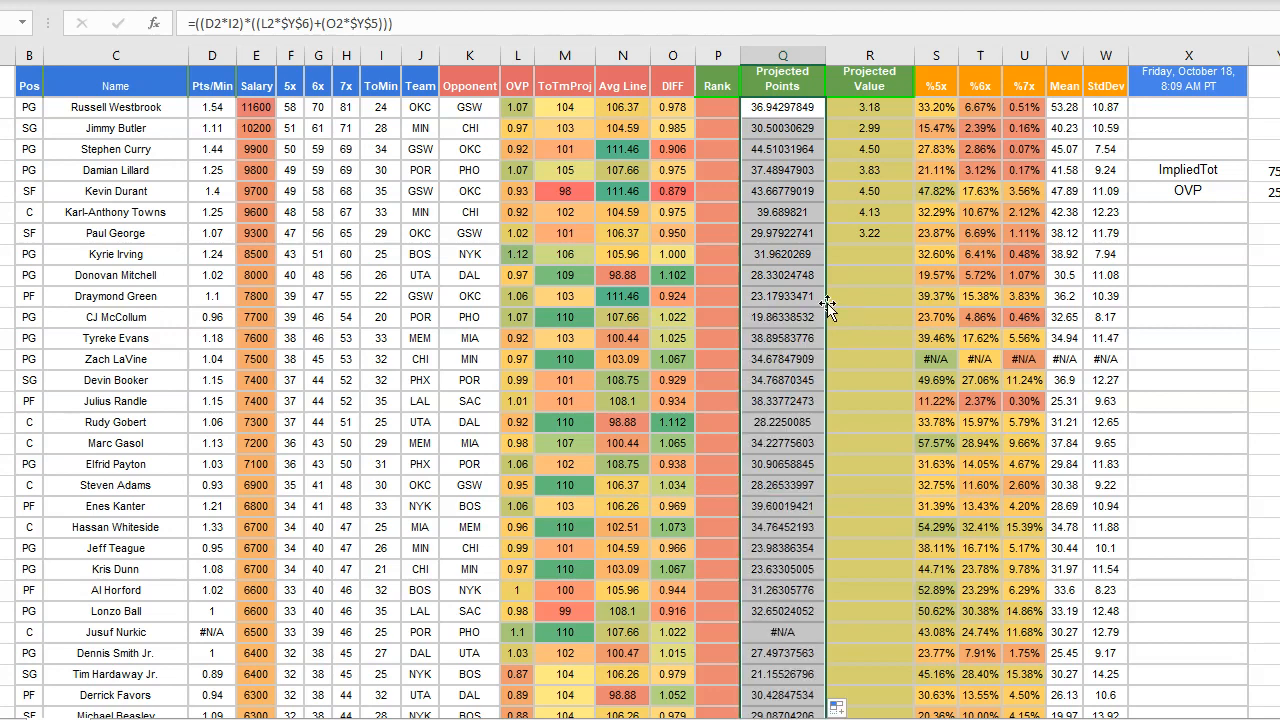
left_click_drag(870, 107, 880, 229)
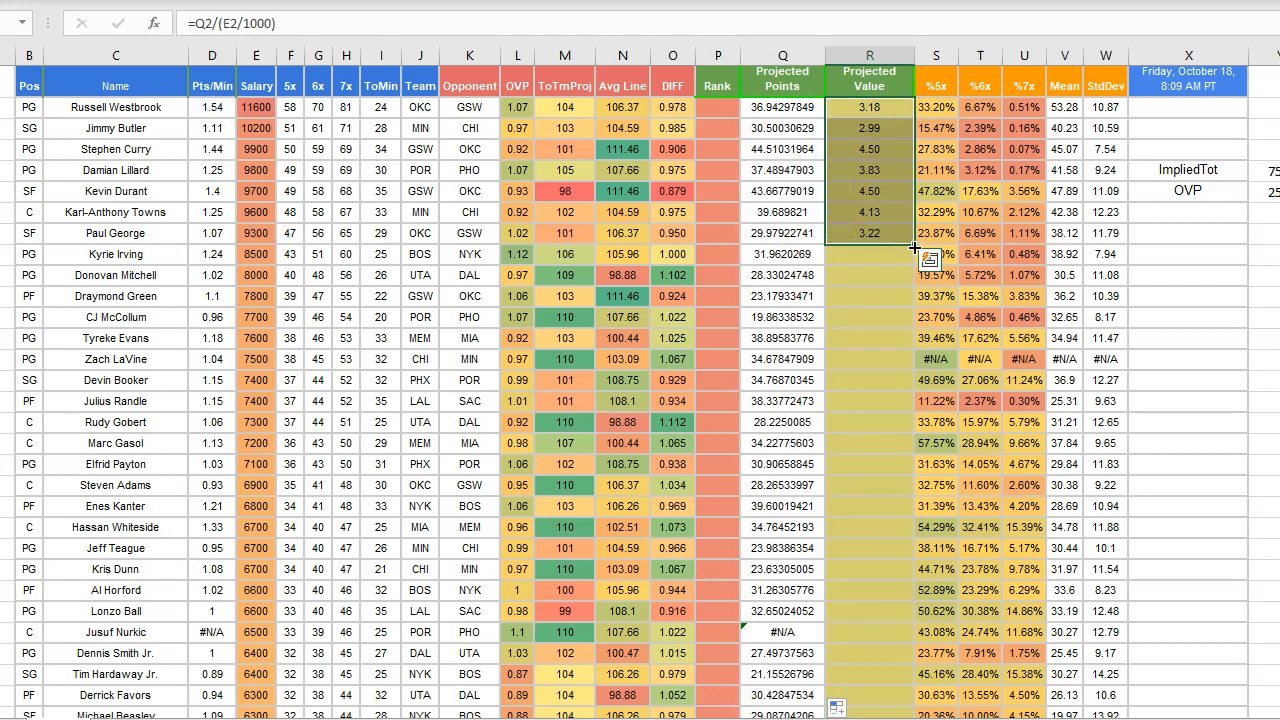
double_click(914, 244)
scroll(883, 234, "down", 4)
scroll(883, 234, "down", 20)
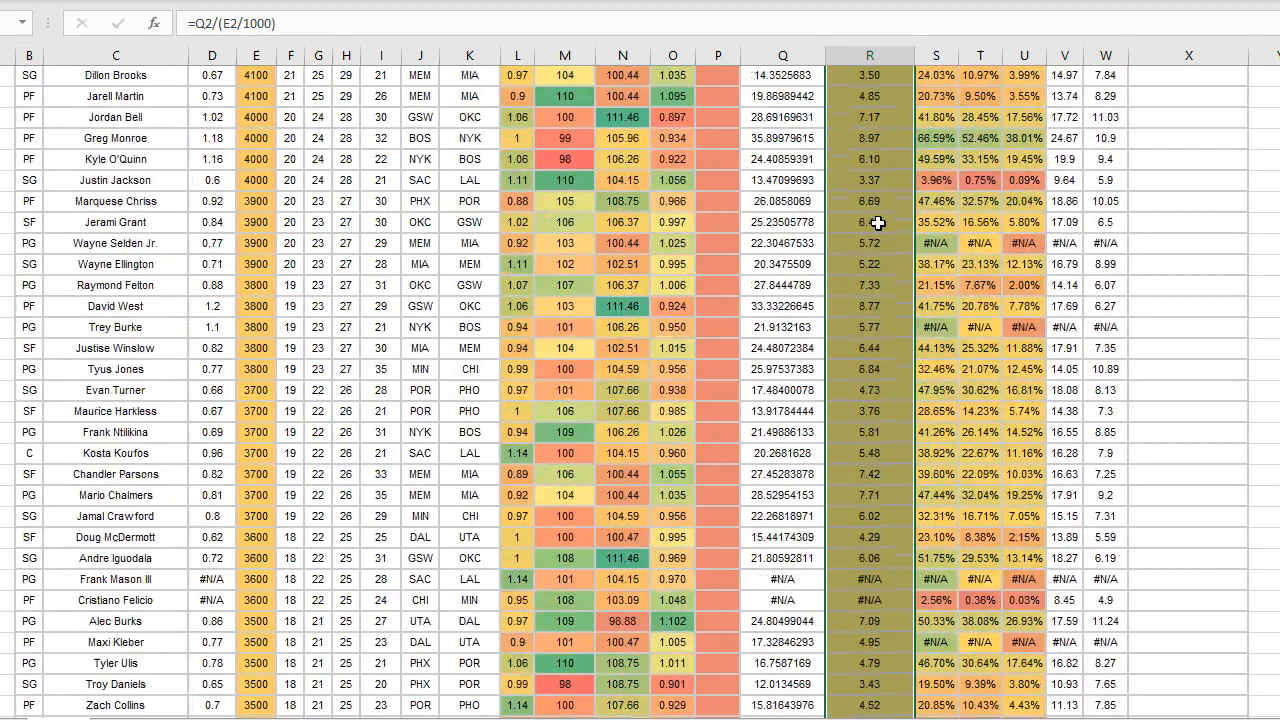
scroll(878, 224, "up", 20)
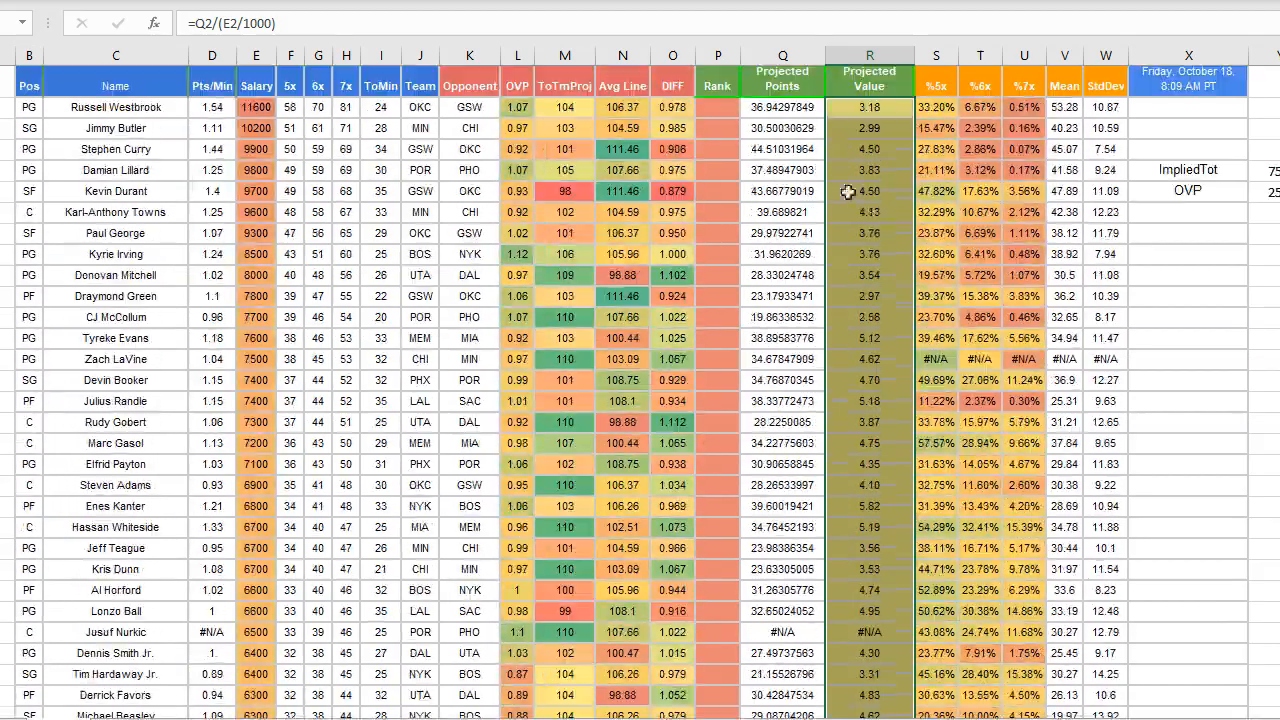
Step: Enter the formula =RANK(Q2,Q:Q,0) in P2 to rank the first player by projected points in descending order
left_click(722, 112)
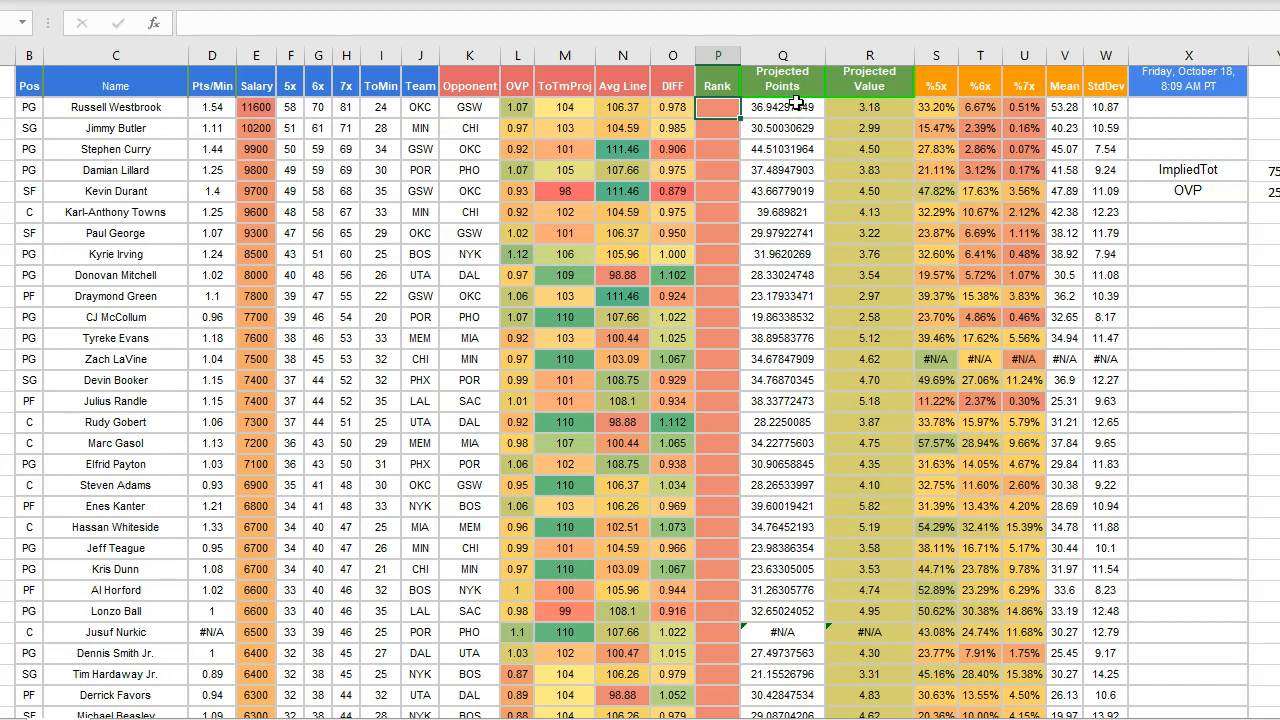
type("=rank")
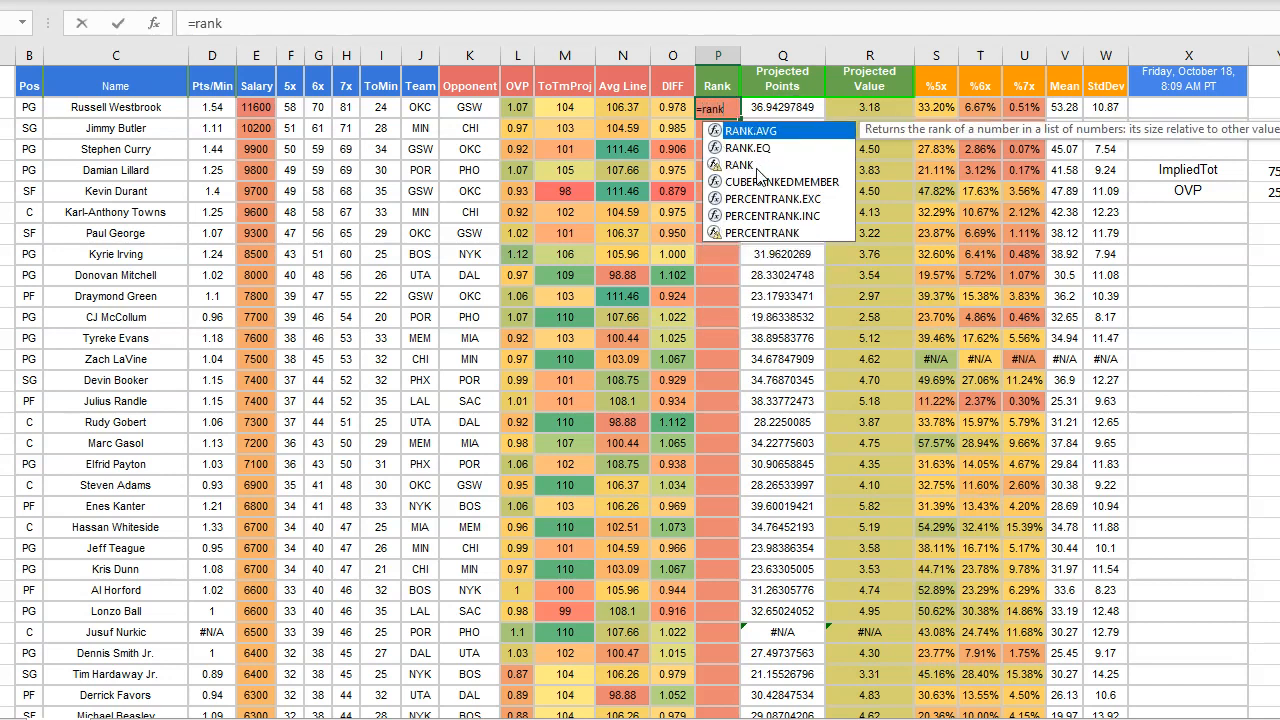
double_click(757, 165)
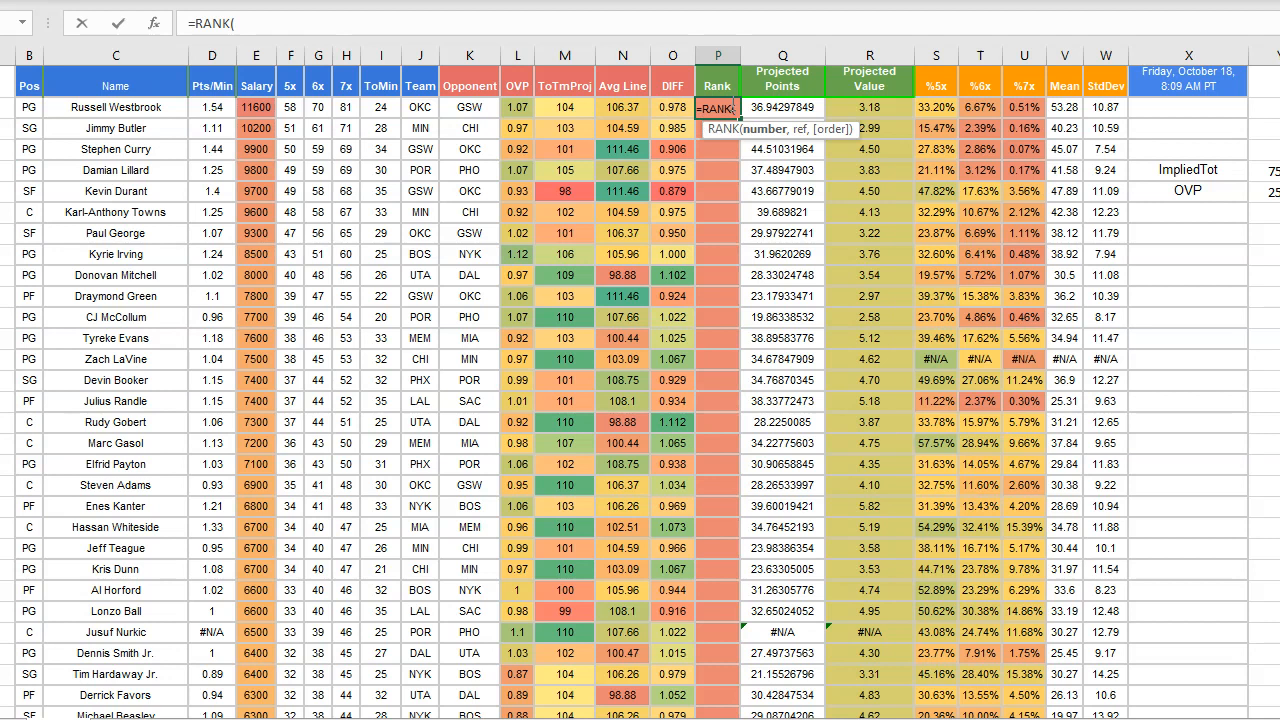
left_click(772, 108)
type(",")
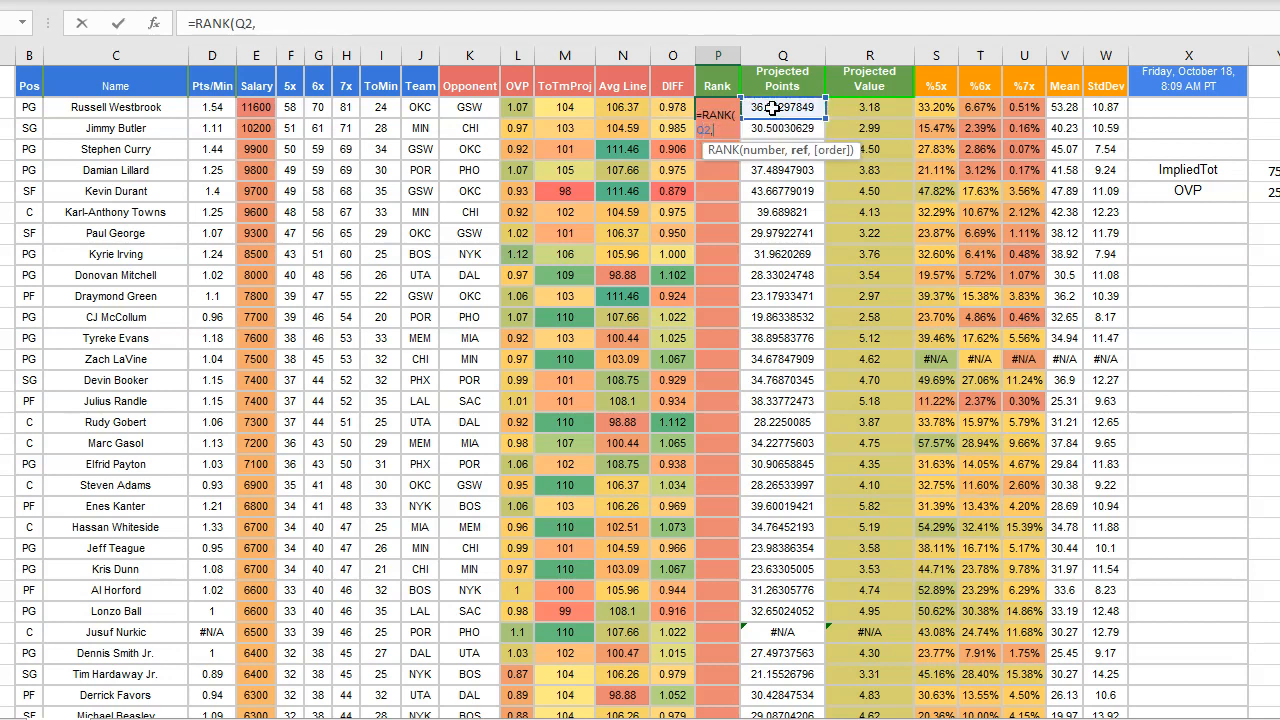
type("W")
key("BackSpace")
type("Q")
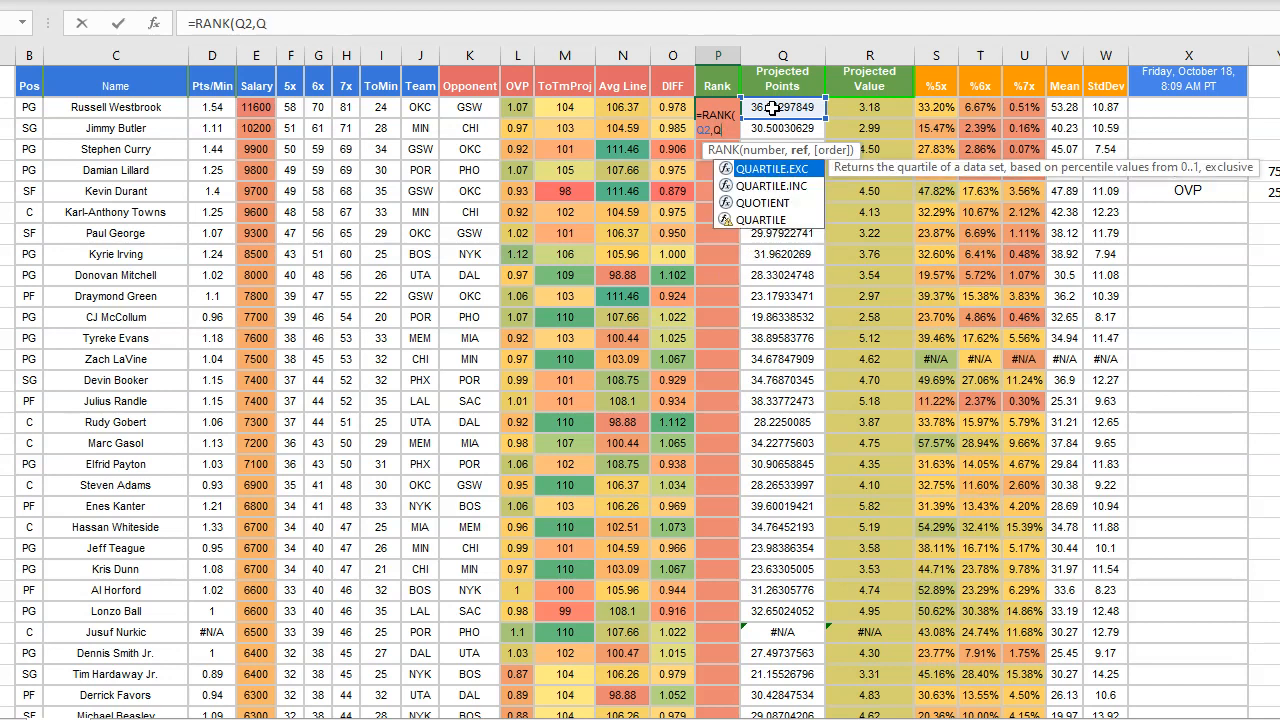
type(":Q")
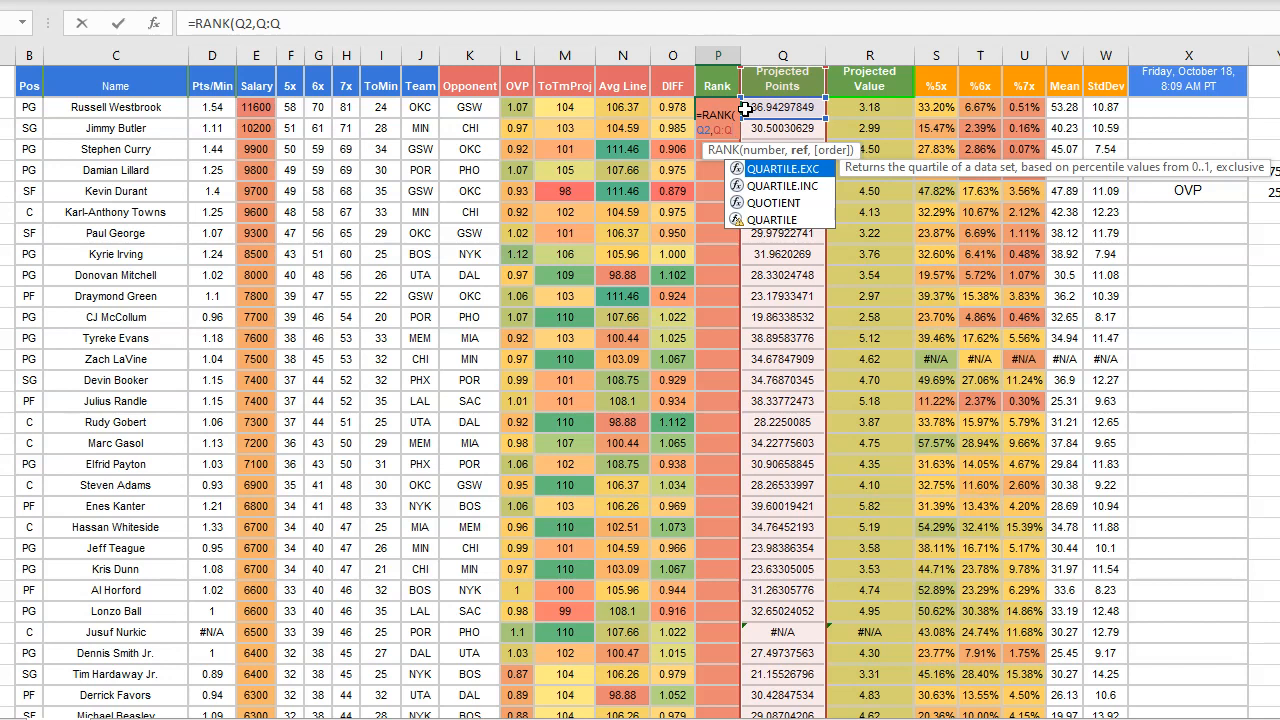
type(",")
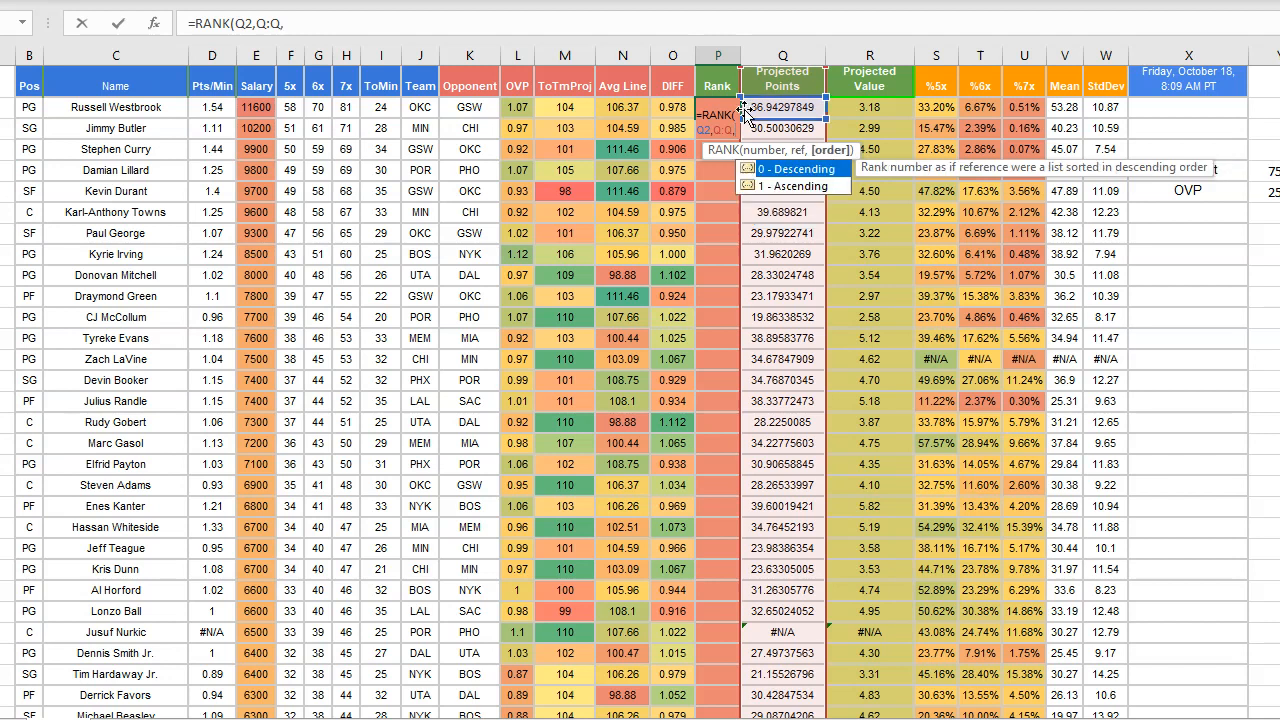
double_click(797, 169)
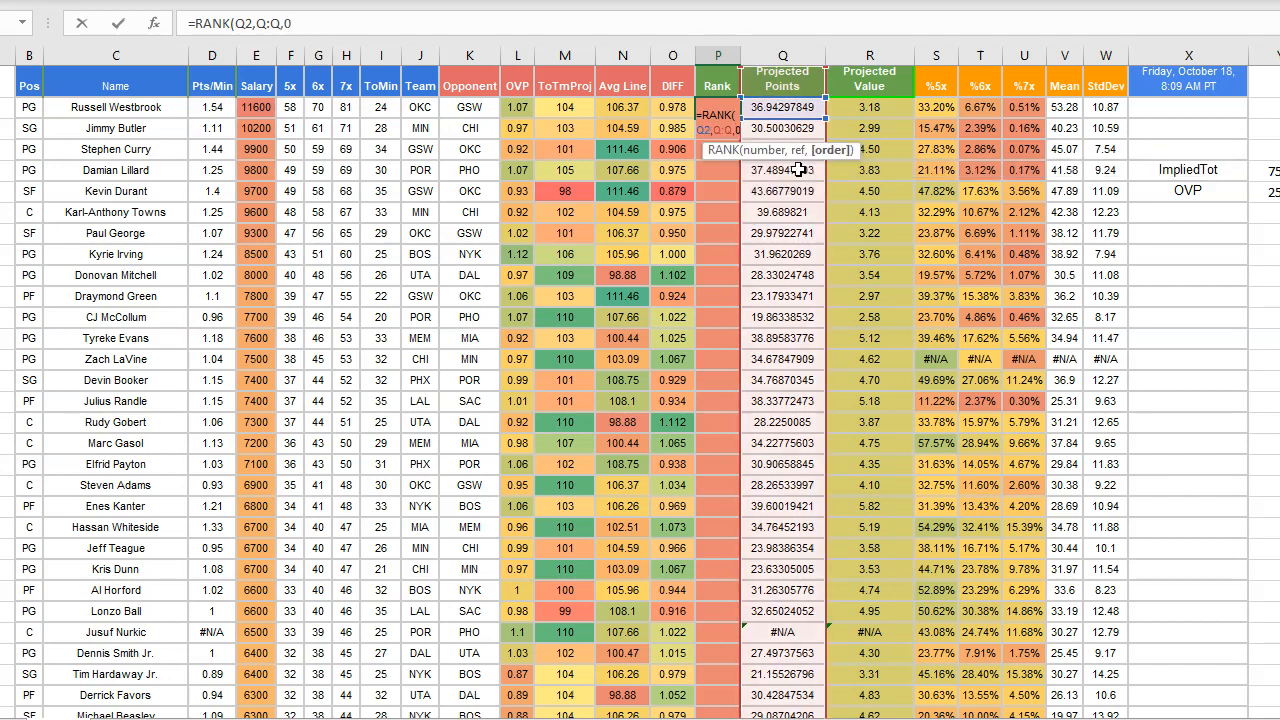
key("Return")
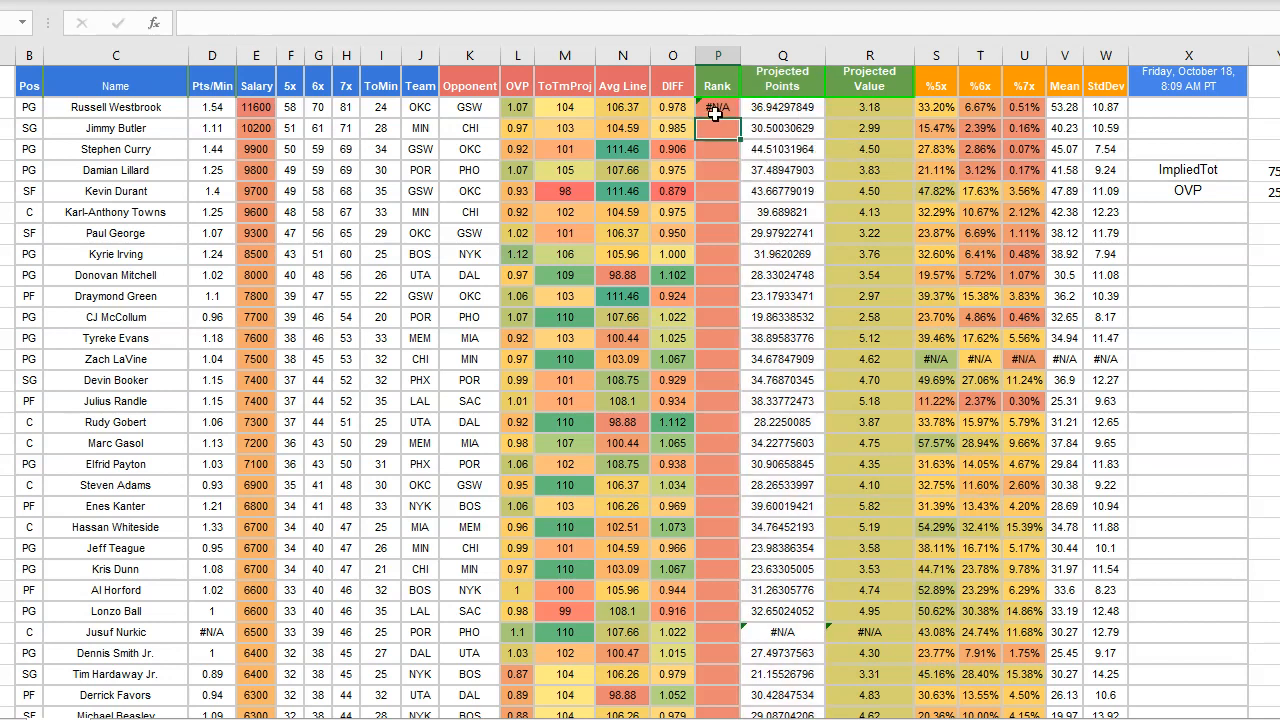
Step: Look through the Projected Points column for player rows containing #N/A errors
left_click(716, 113)
scroll(780, 597, "down", 1)
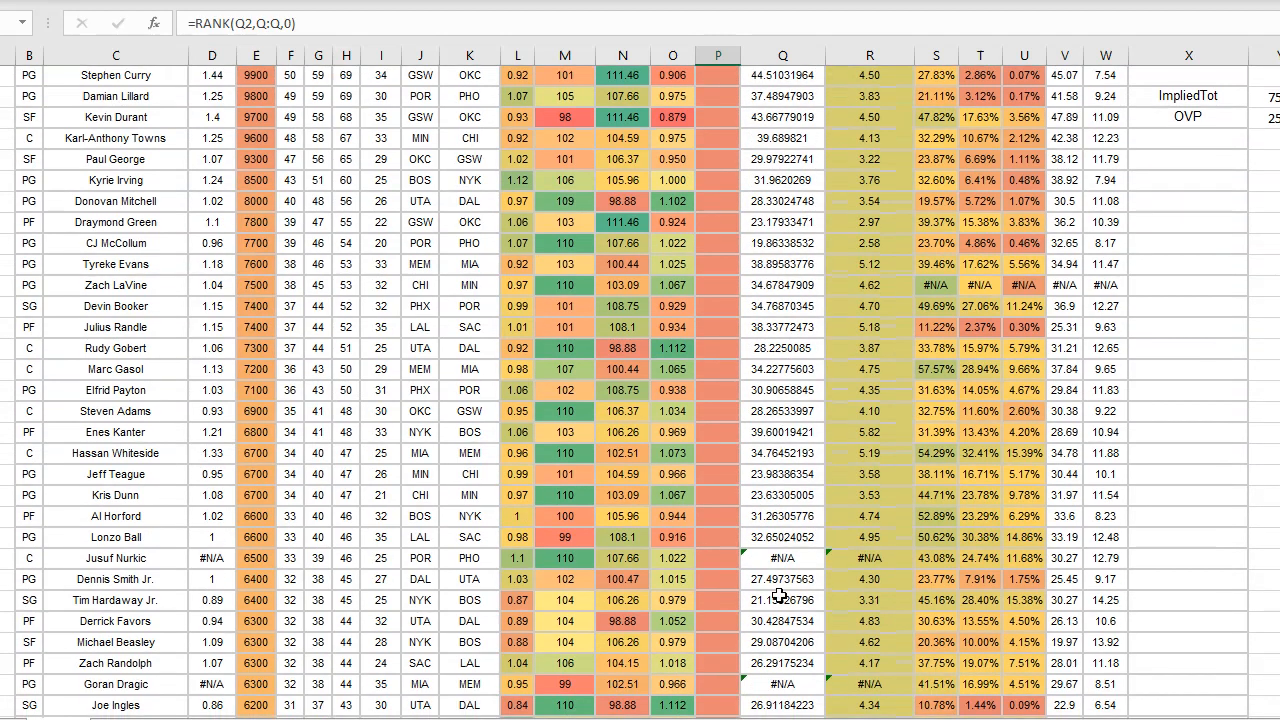
scroll(780, 597, "down", 5)
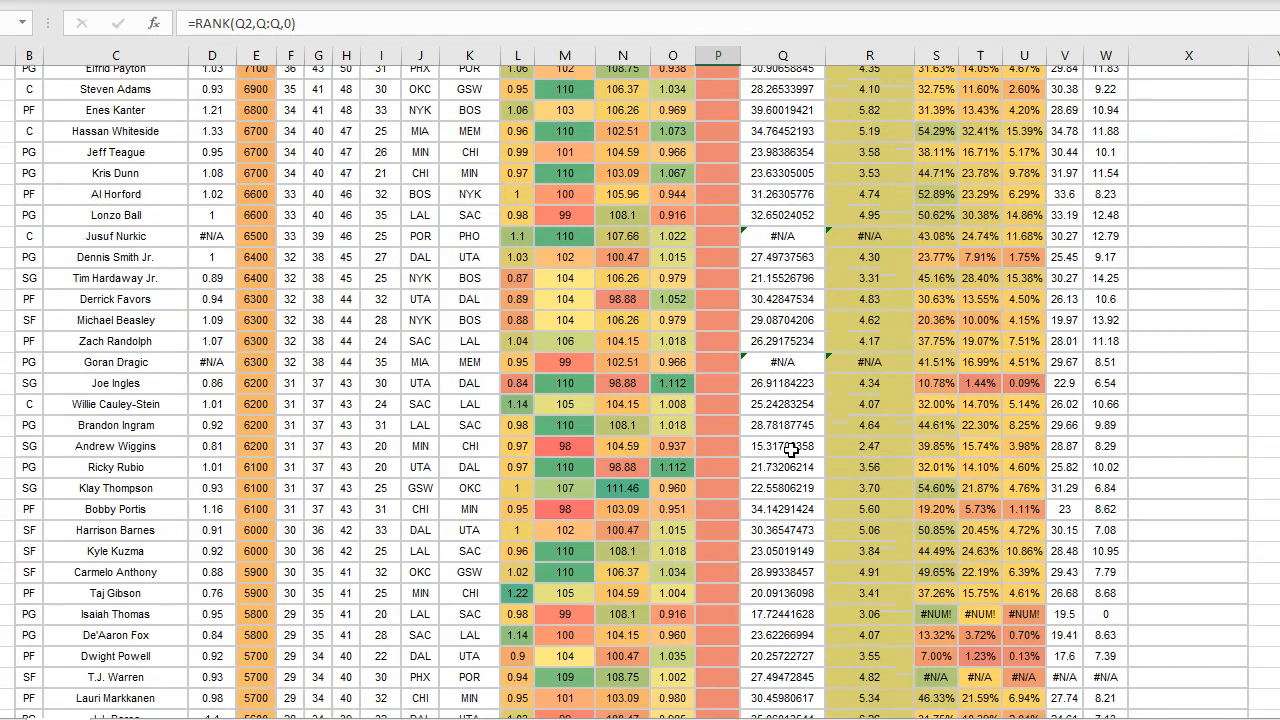
scroll(780, 440, "down", 10)
scroll(766, 437, "up", 20)
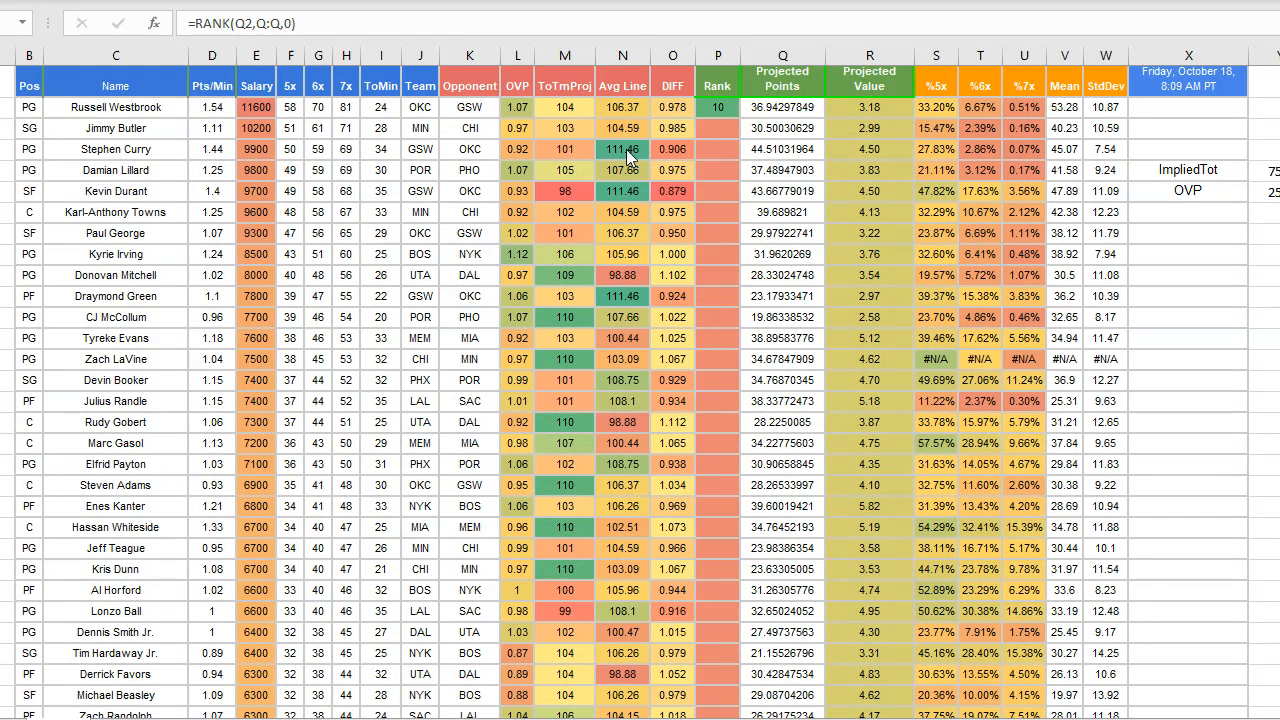
Step: Fill the Rank formula from P2 down to the last player row and check the filled ranks
left_click(717, 107)
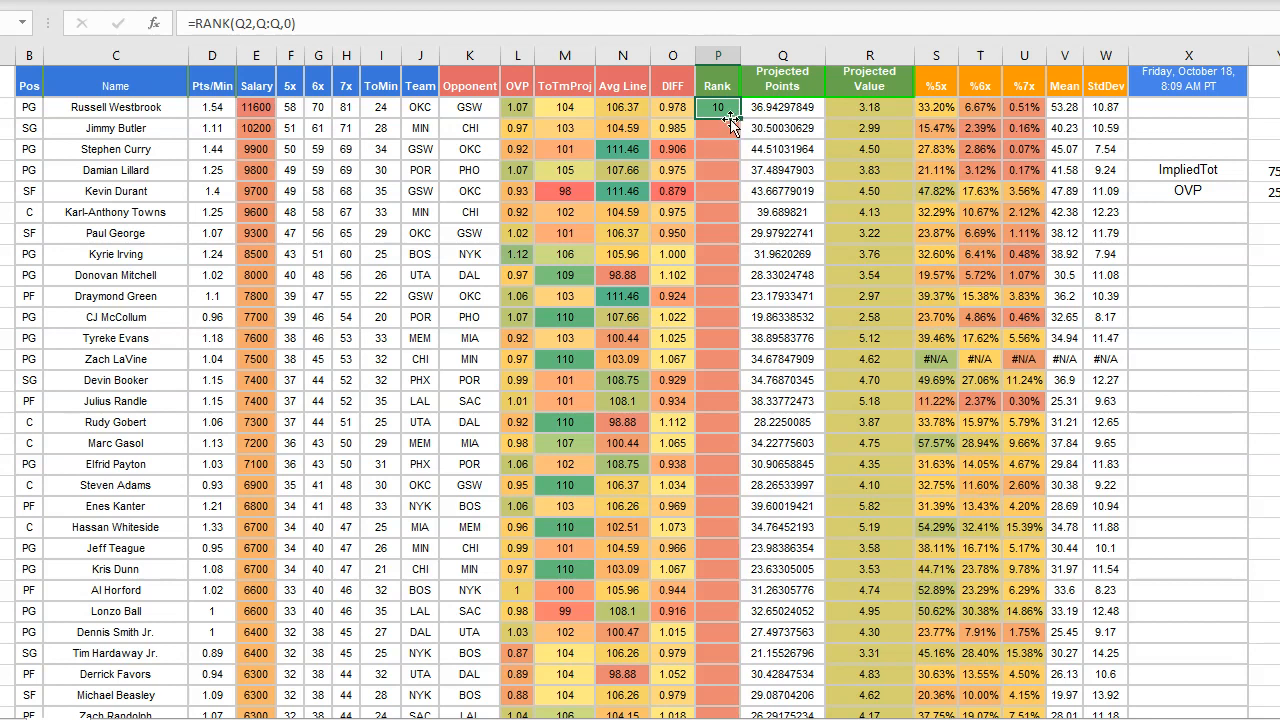
left_click_drag(743, 121, 746, 152)
left_click(727, 270)
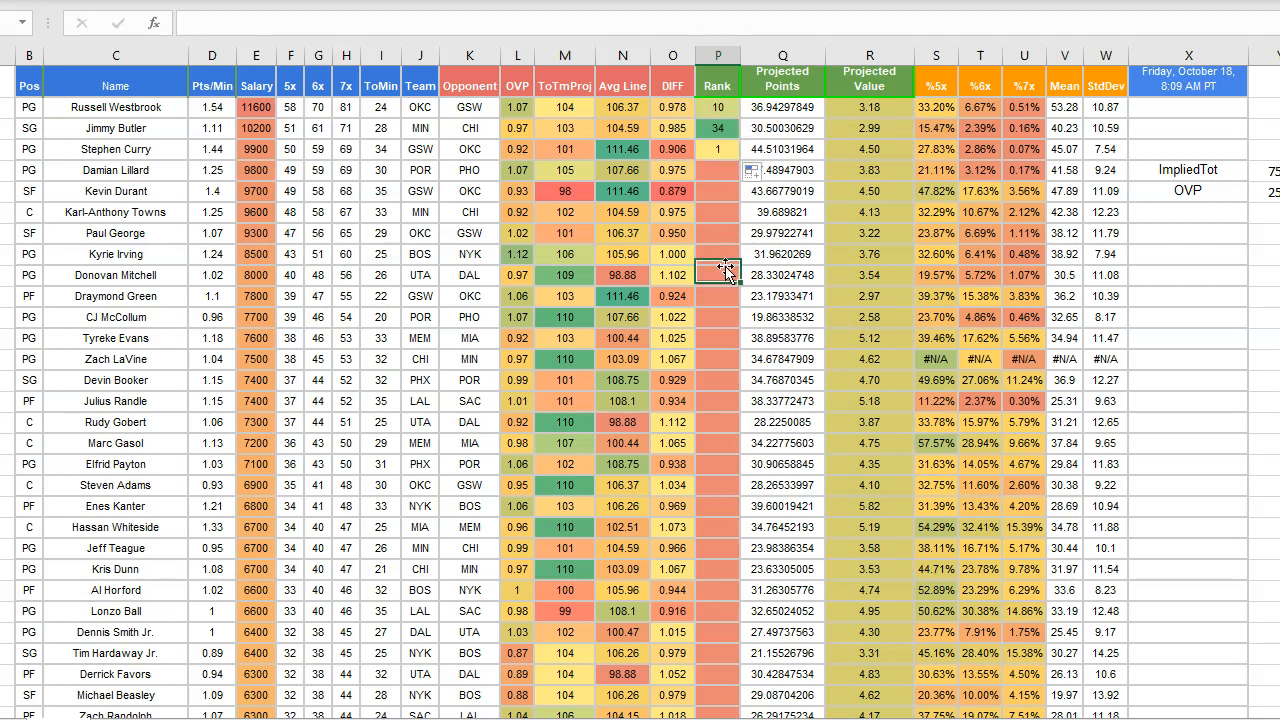
left_click_drag(717, 108, 726, 150)
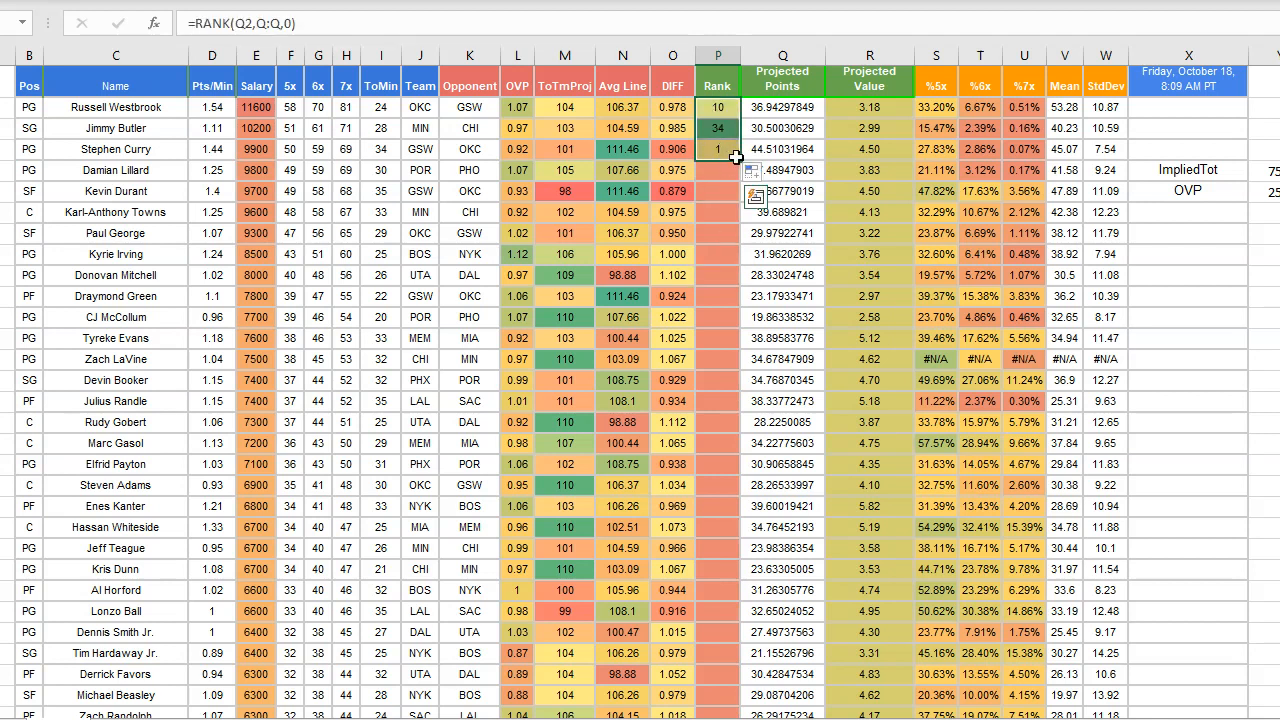
double_click(736, 155)
left_click(720, 107)
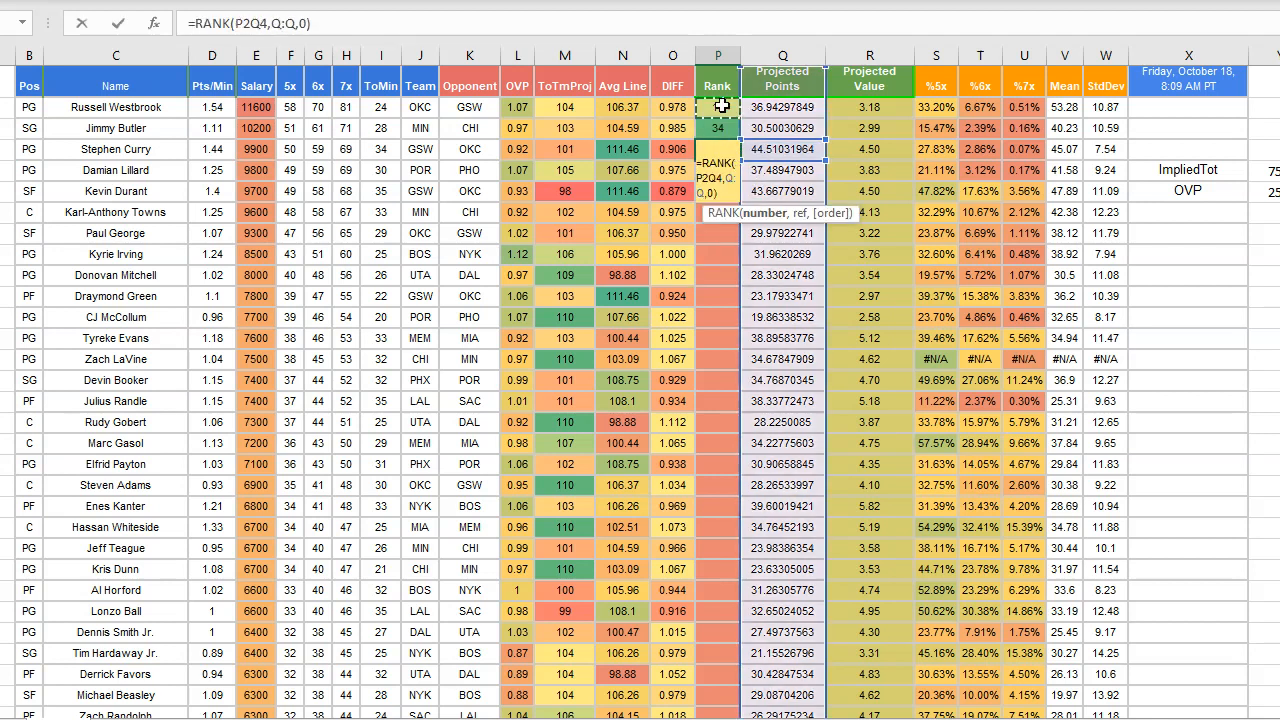
key("Escape")
double_click(739, 158)
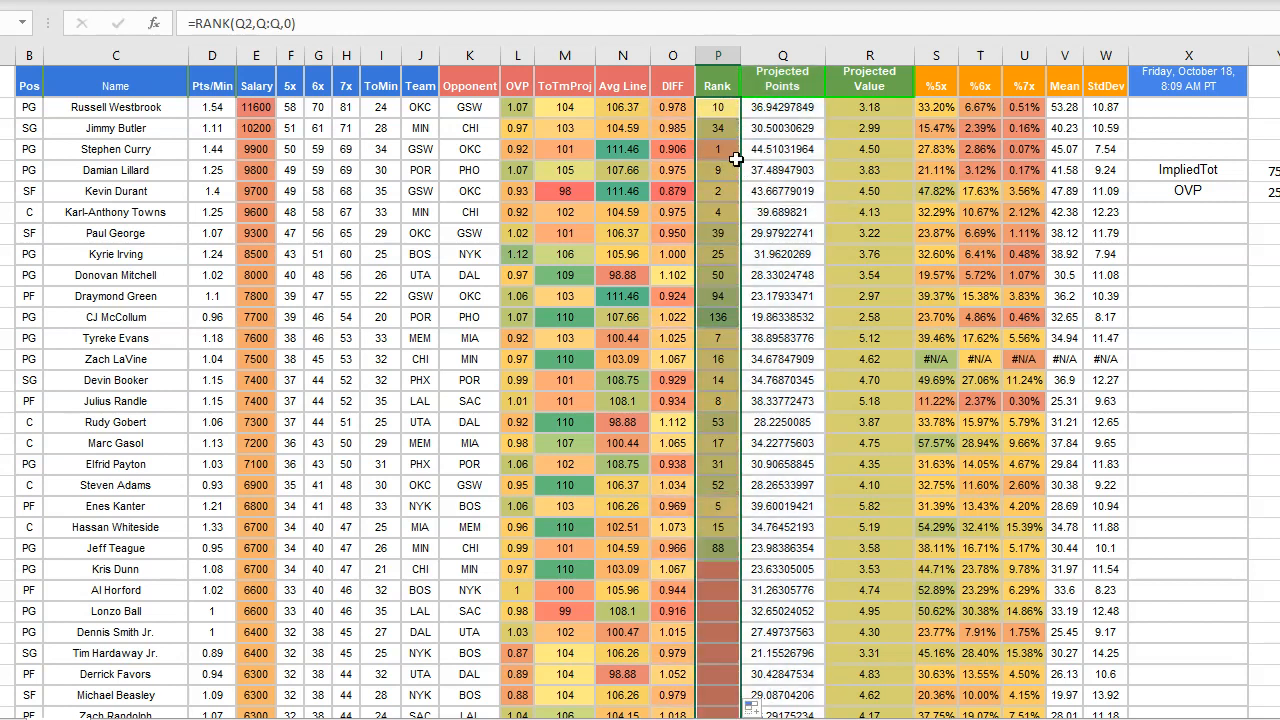
left_click(1277, 284)
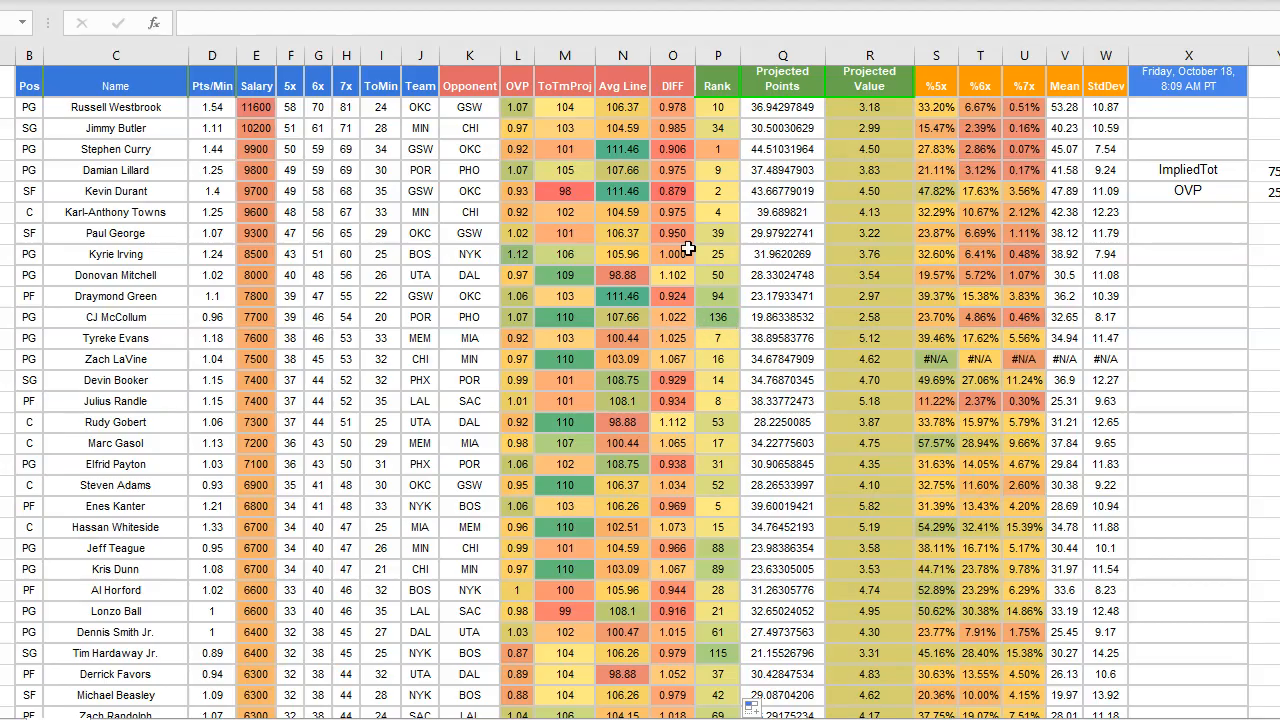
scroll(712, 407, "down", 15)
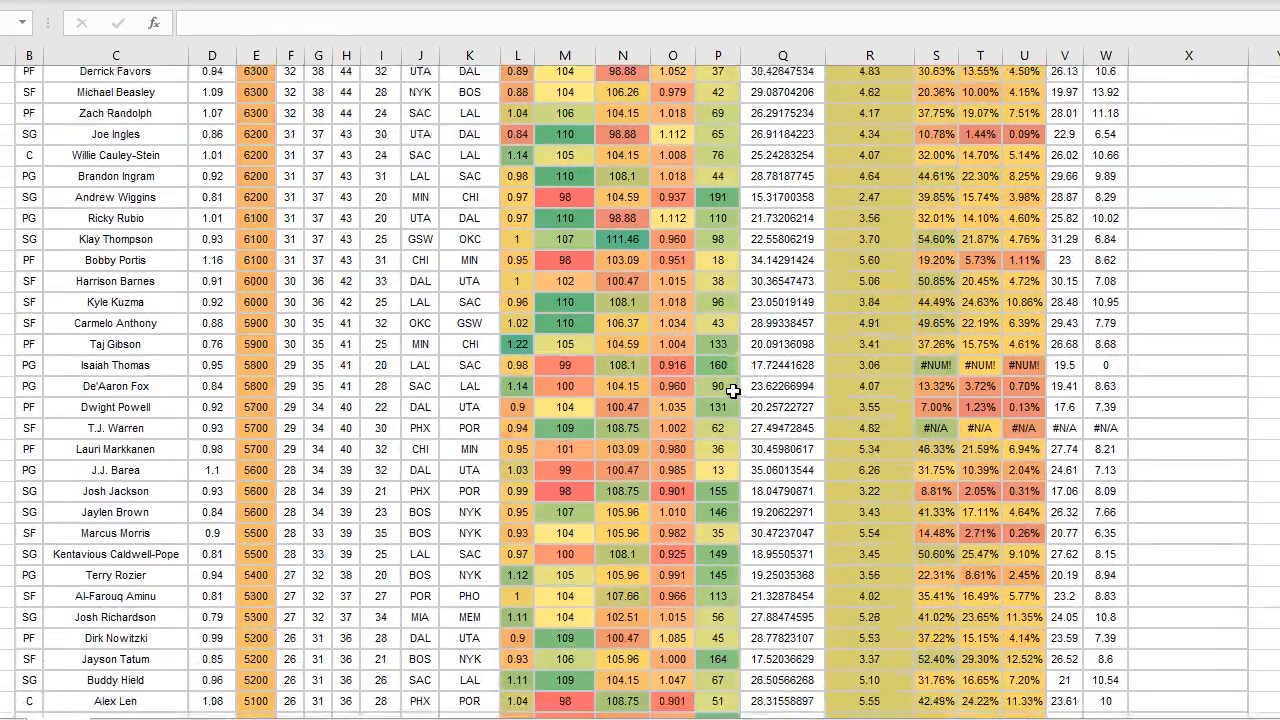
scroll(745, 360, "down", 8)
scroll(745, 355, "up", 20)
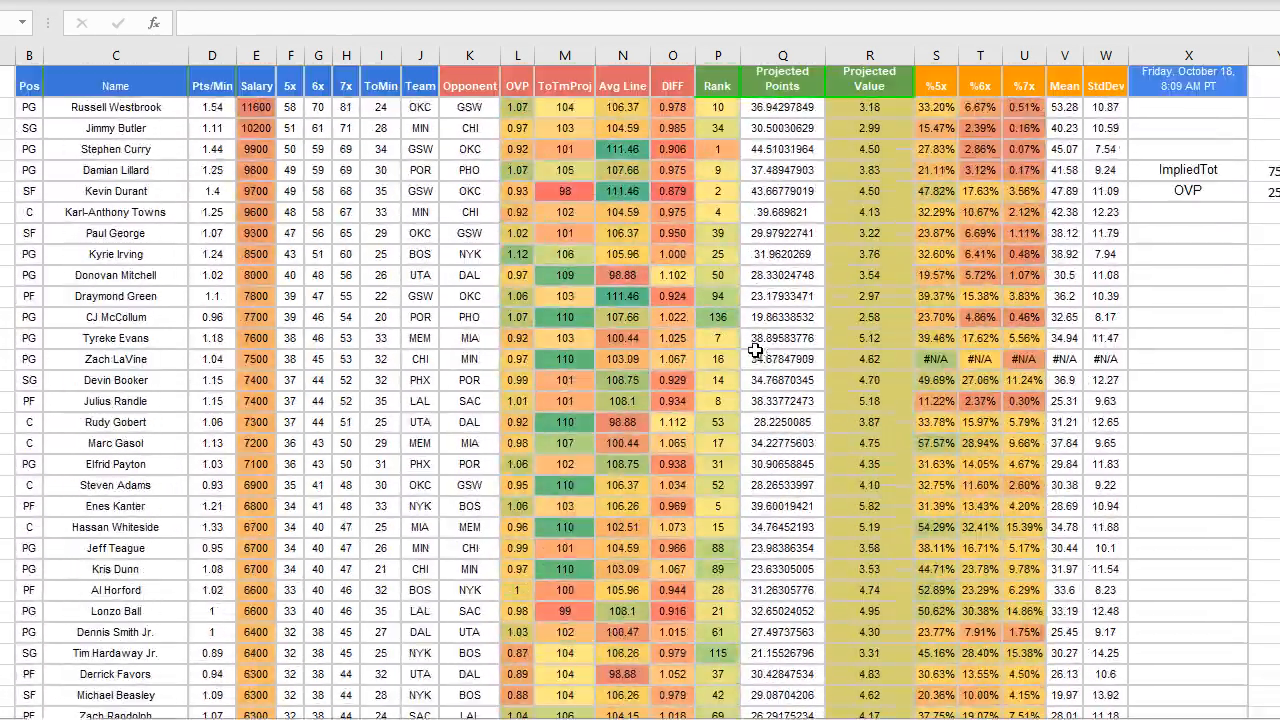
Step: Try ranking by Projected Value by changing P2 to =RANK(R2,R:R,0) and filling it down the Rank column
left_click(766, 110)
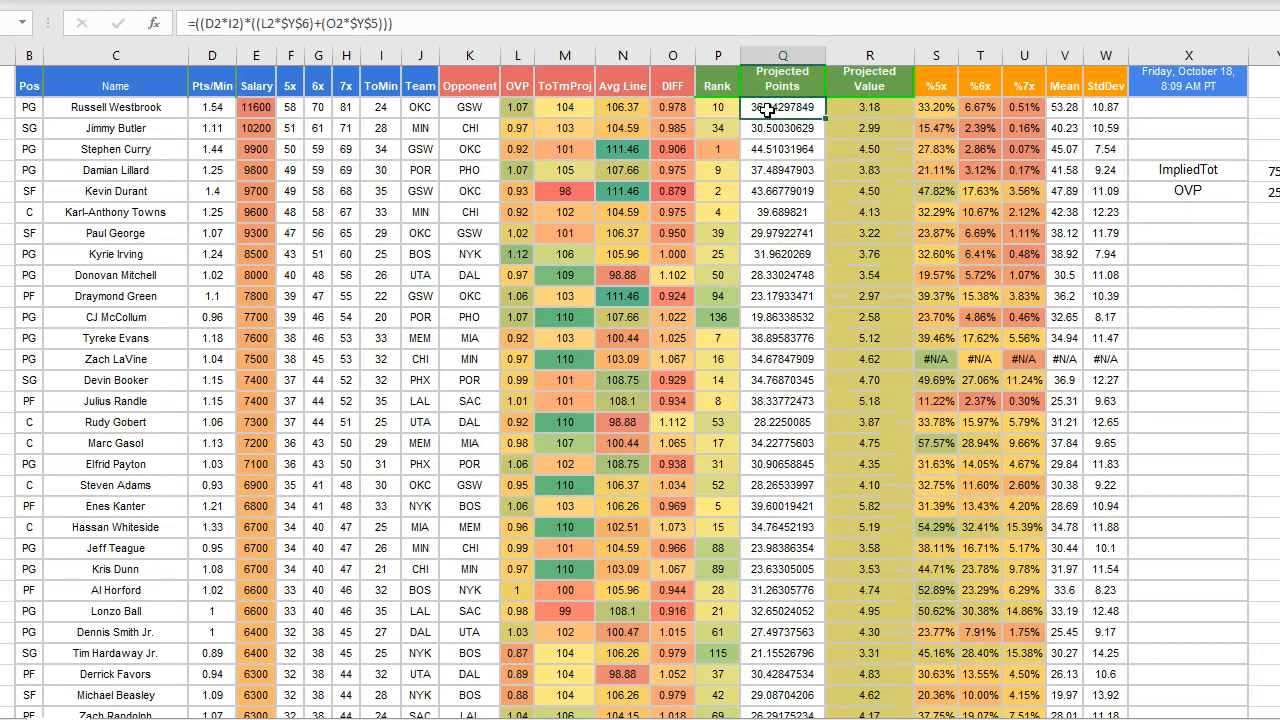
left_click(709, 107)
left_click(237, 22)
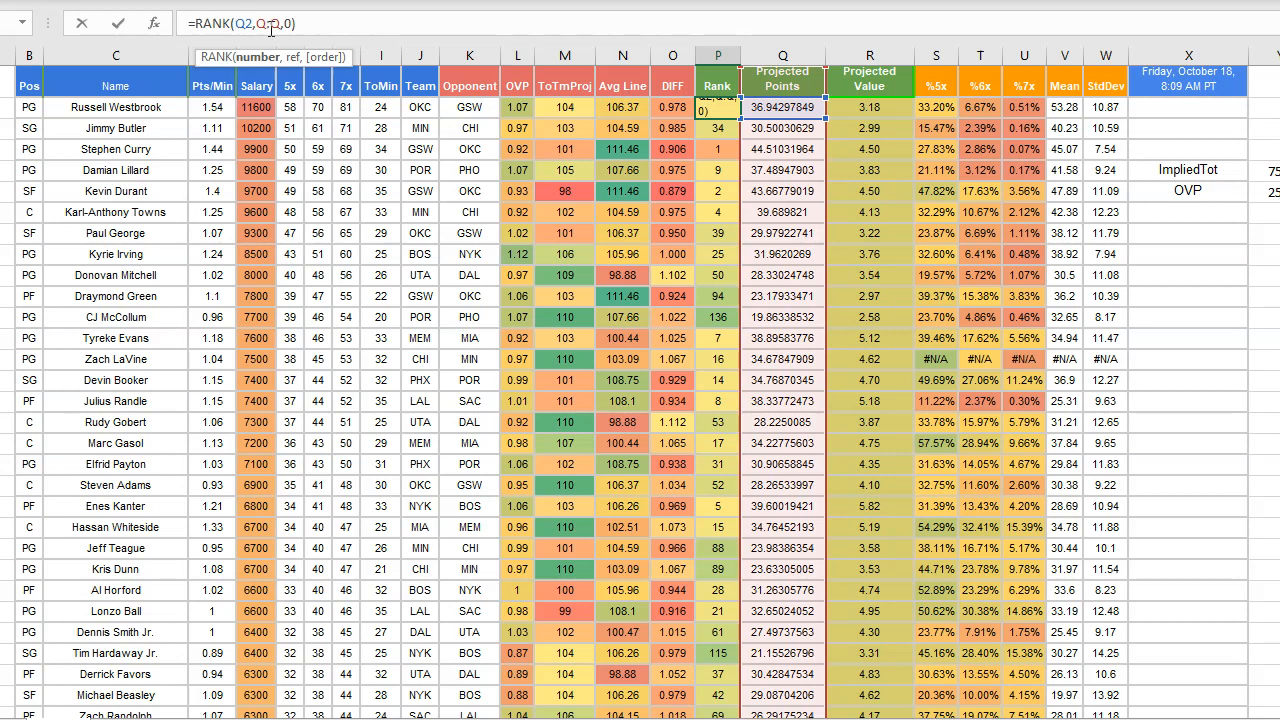
key("Delete")
type("R")
key("Right")
key("Right")
key("Delete")
type("R")
key("Right")
key("Delete")
type("R")
key("Return")
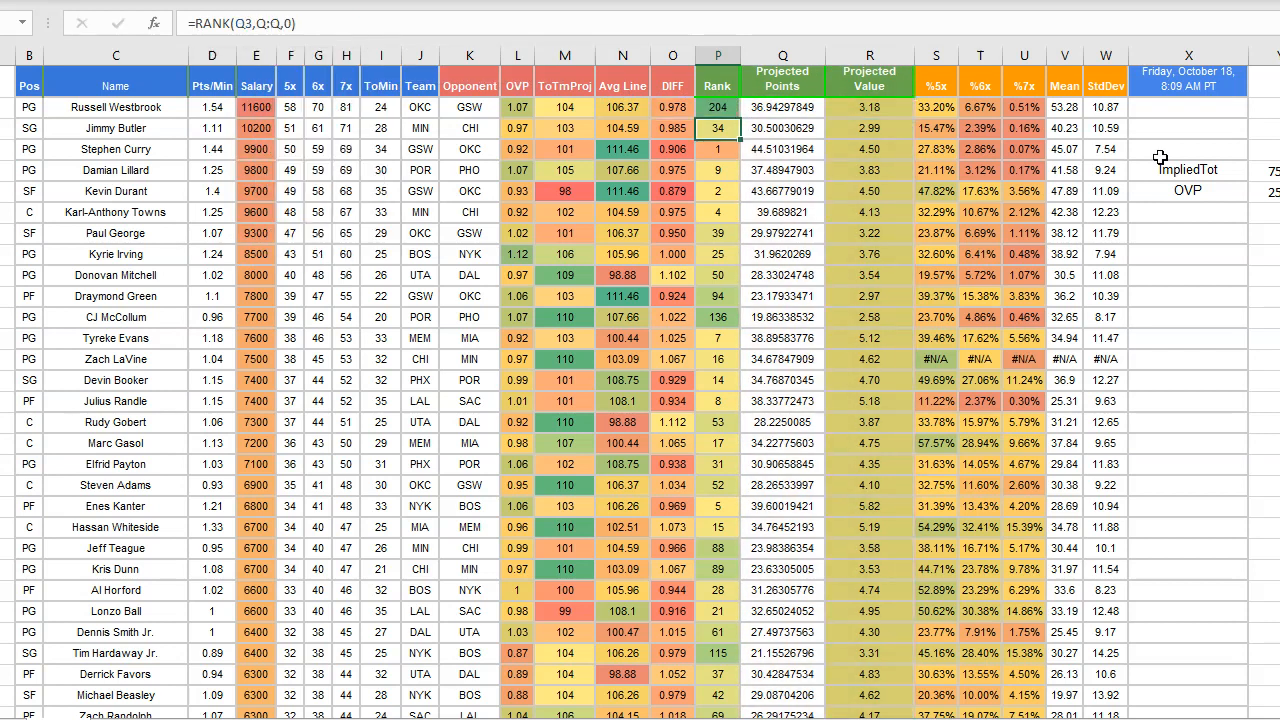
left_click(730, 108)
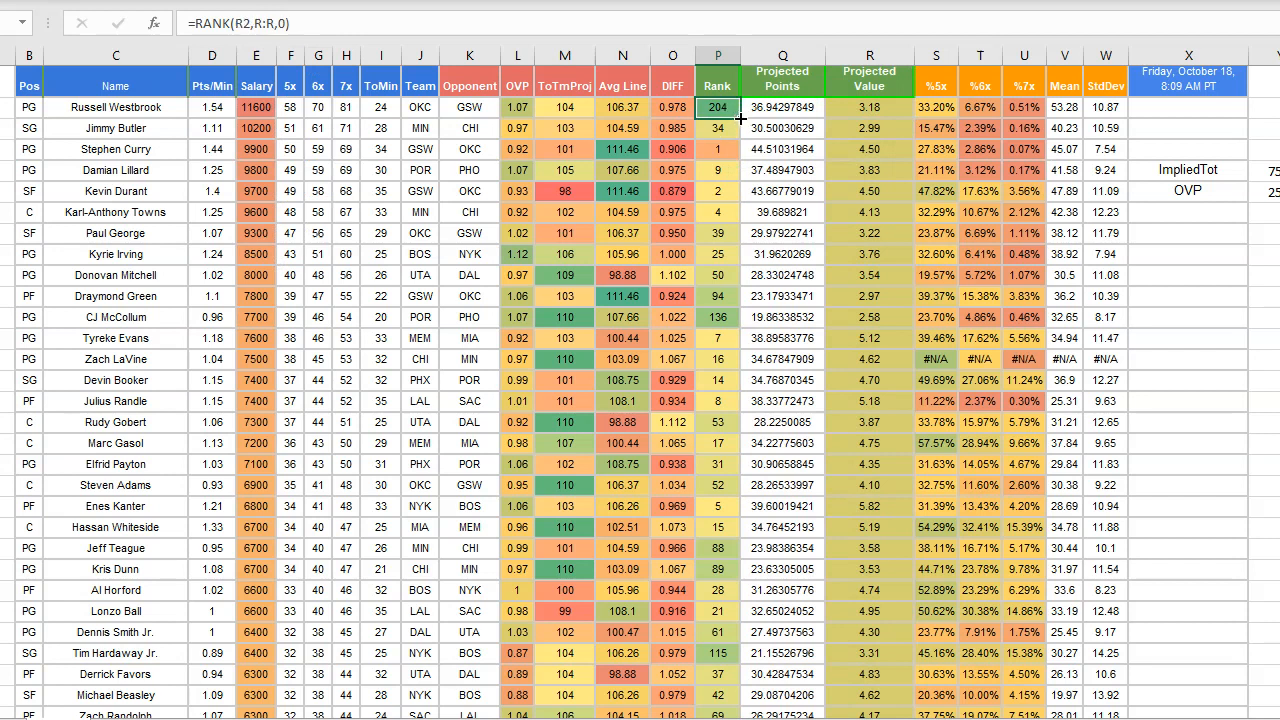
double_click(740, 117)
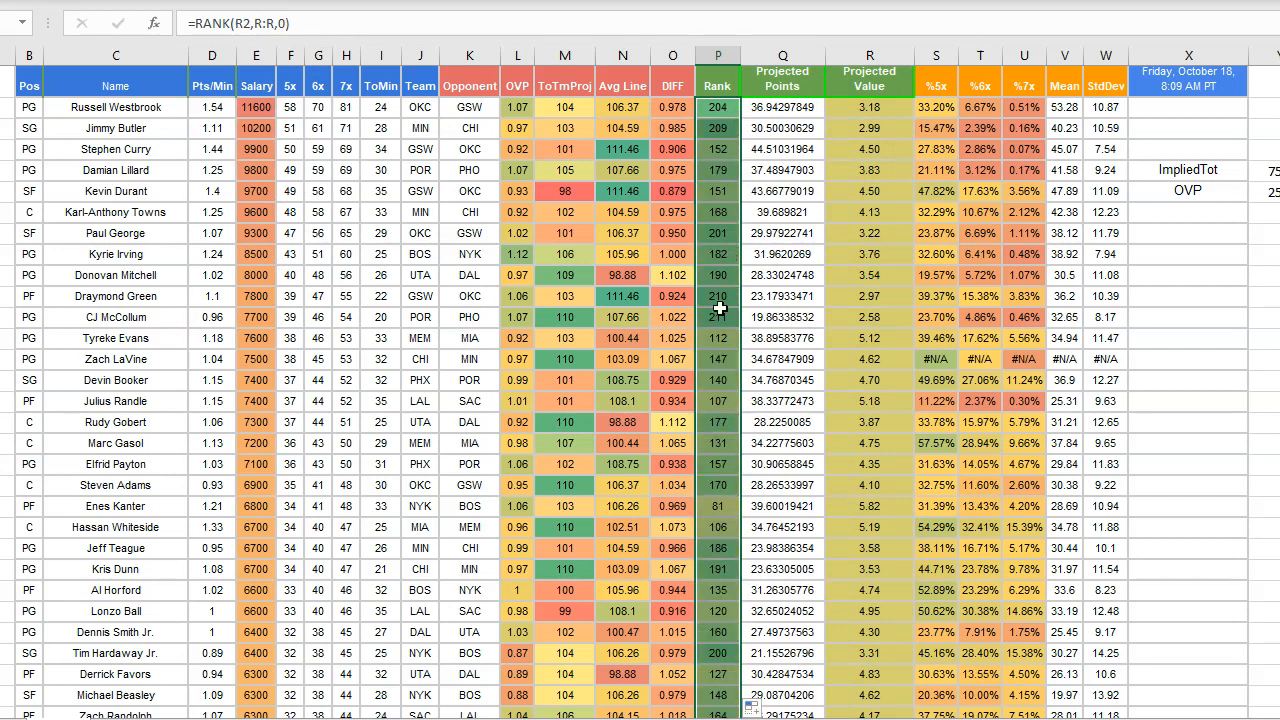
Step: Examine the value-based ranks against salary and projected value down to the last player row
left_click(772, 238)
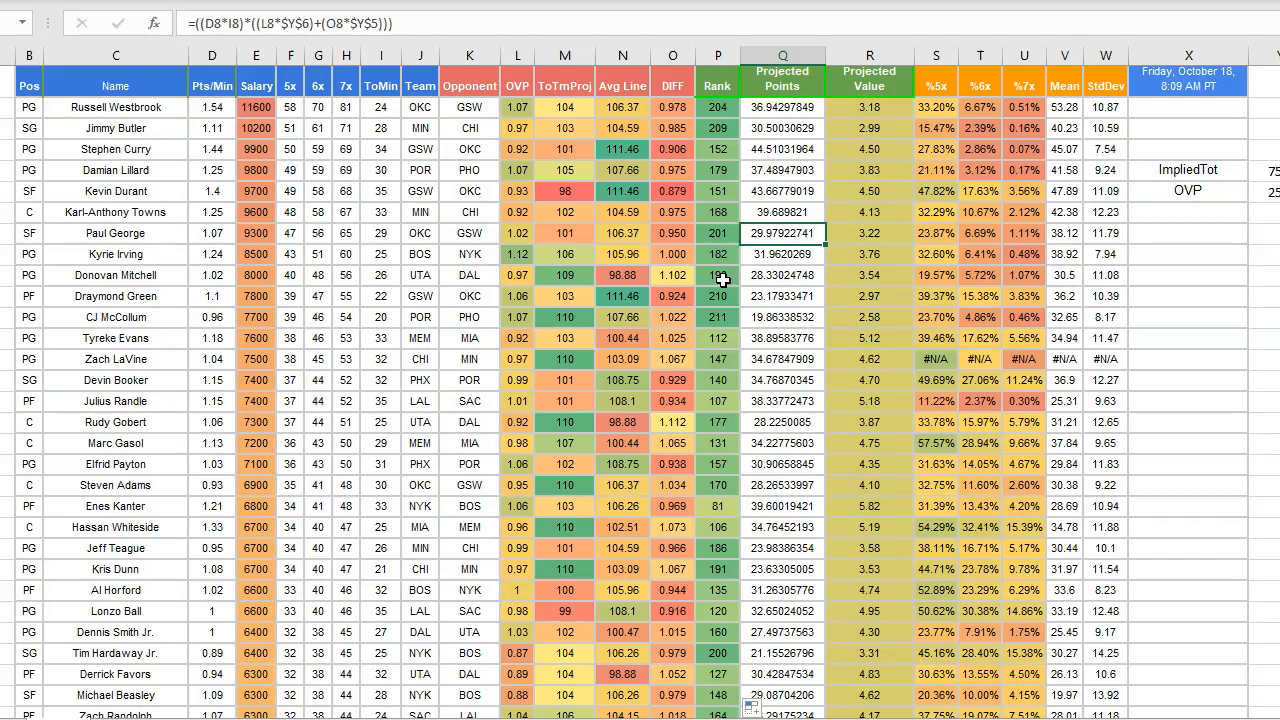
scroll(722, 279, "down", 15)
scroll(741, 237, "down", 20)
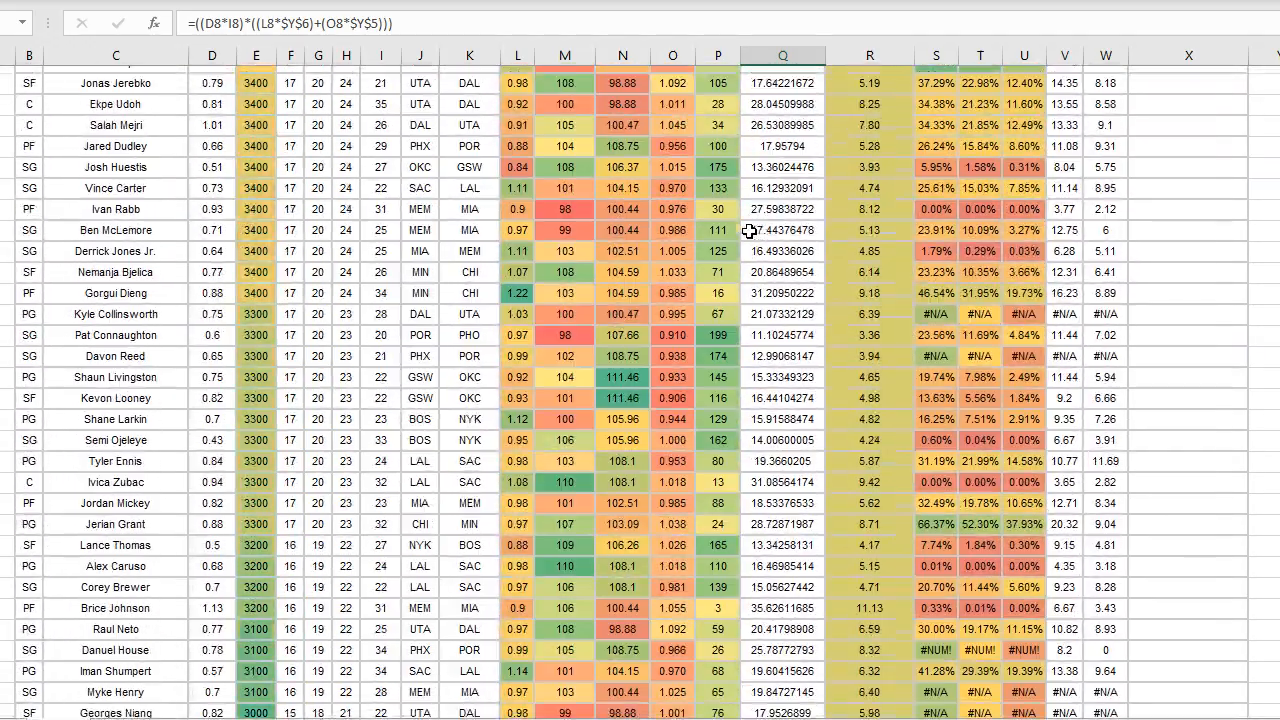
scroll(749, 230, "down", 8)
left_click(724, 368)
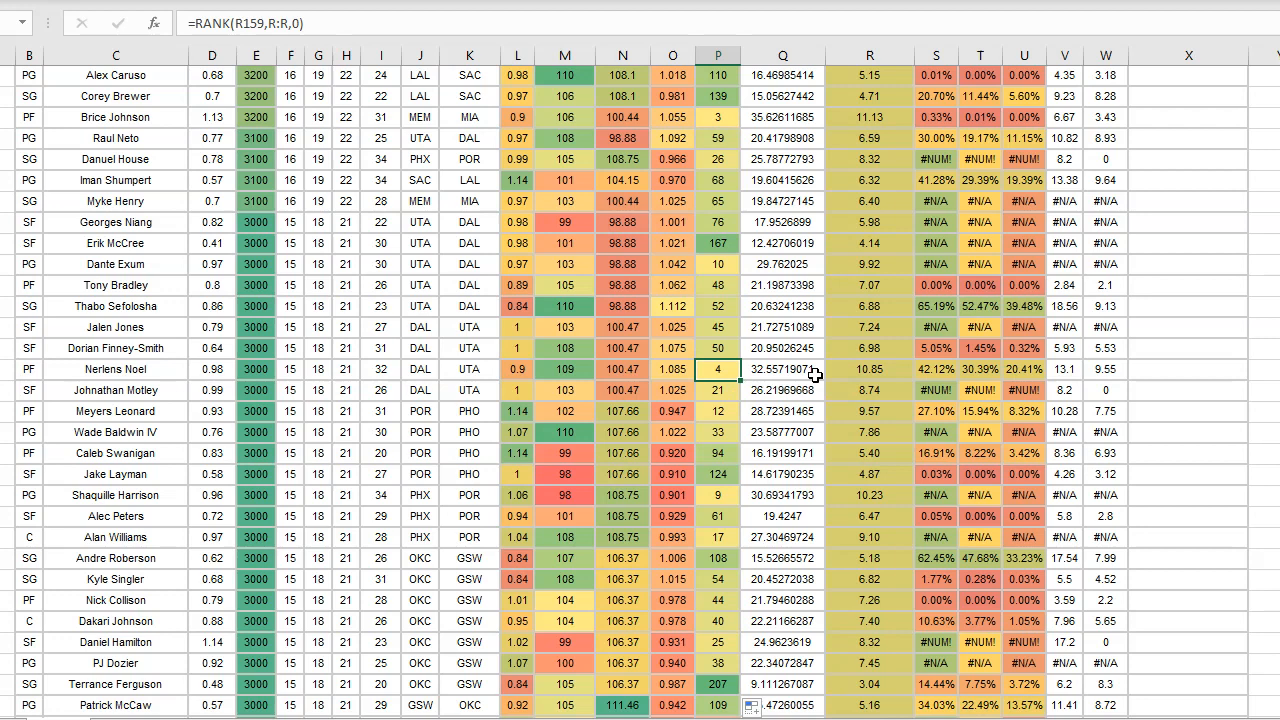
scroll(735, 392, "down", 6)
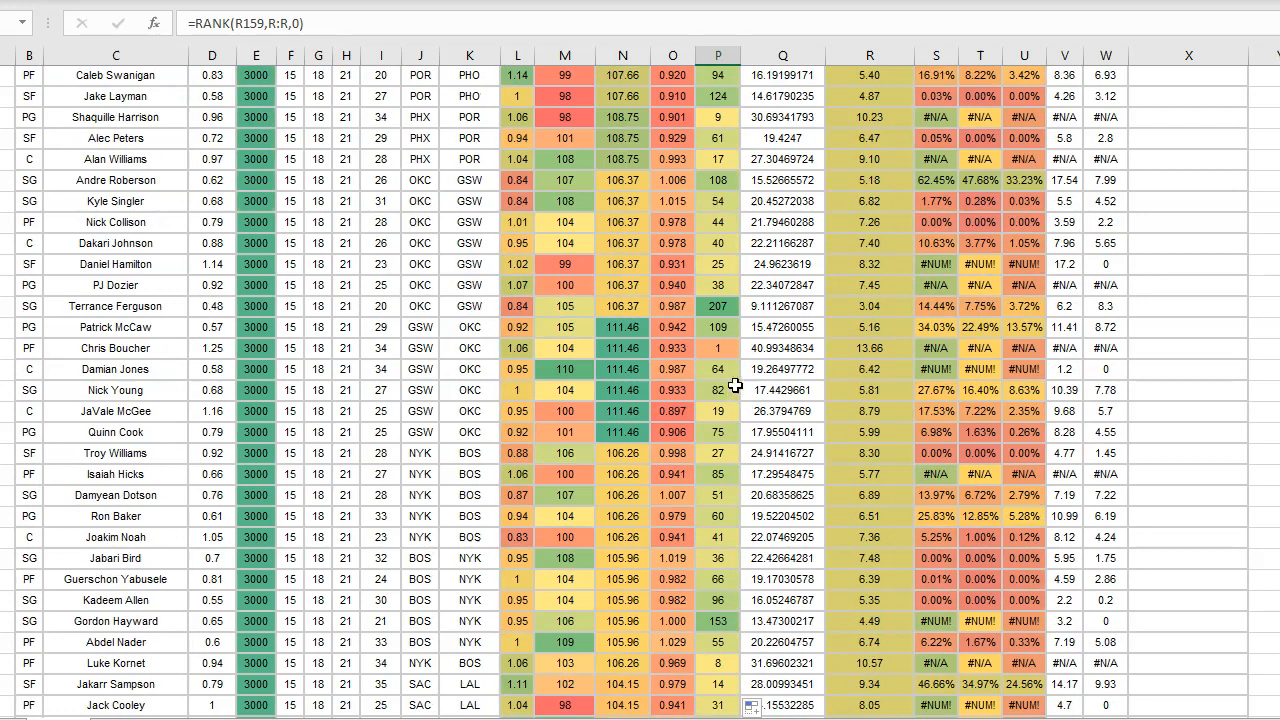
scroll(777, 350, "down", 3)
scroll(777, 350, "down", 6)
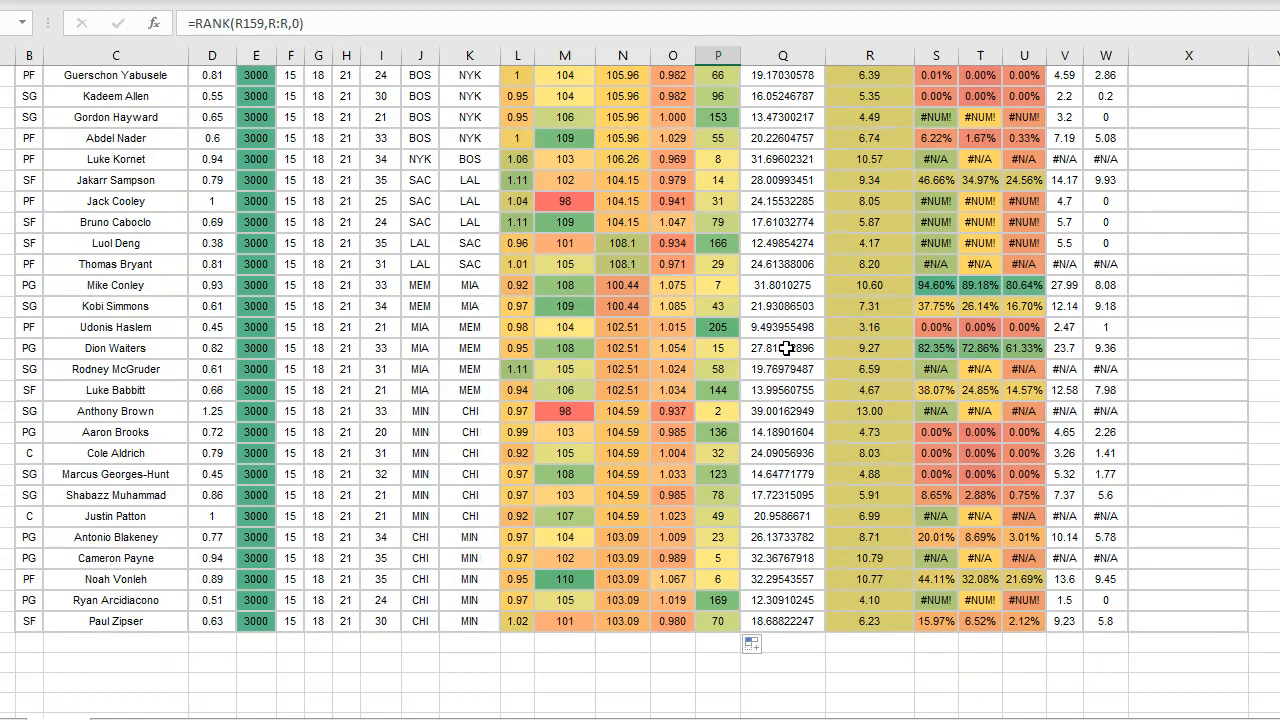
scroll(788, 346, "up", 8)
scroll(788, 346, "up", 20)
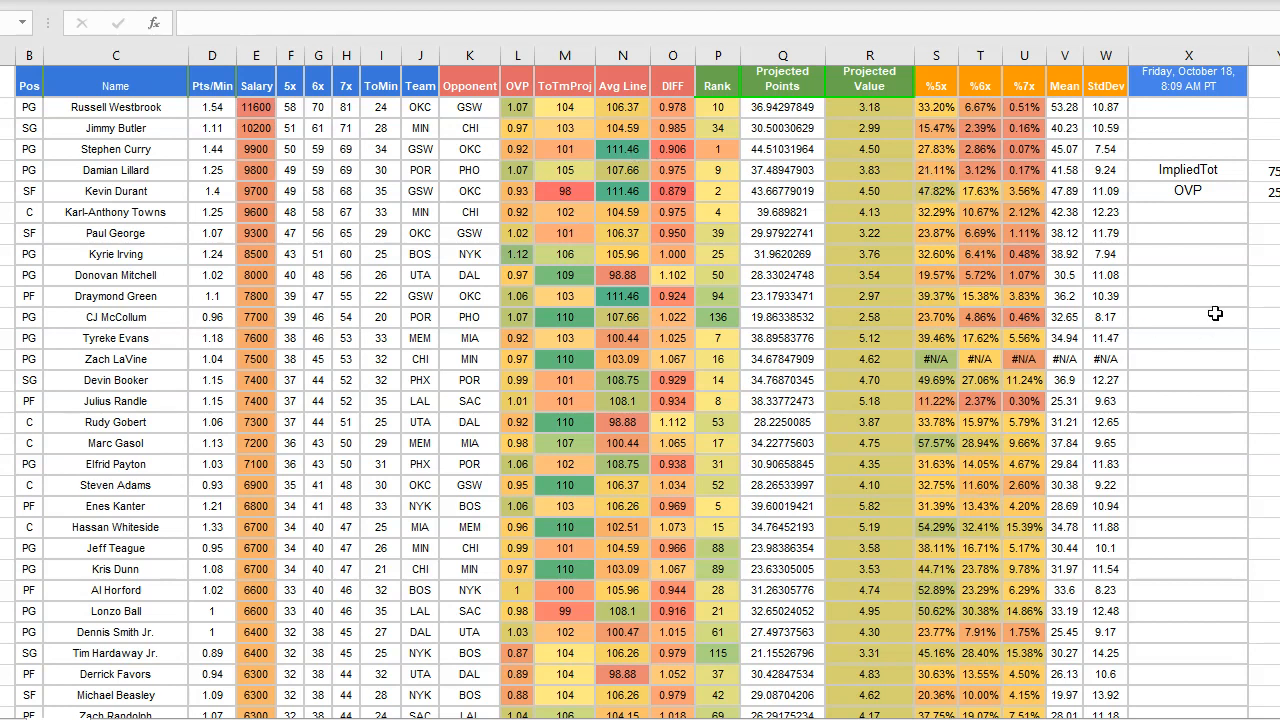
Step: Hide columns S through X and column Y, which holds the weight percentages
left_click_drag(933, 53, 1188, 55)
right_click(1182, 95)
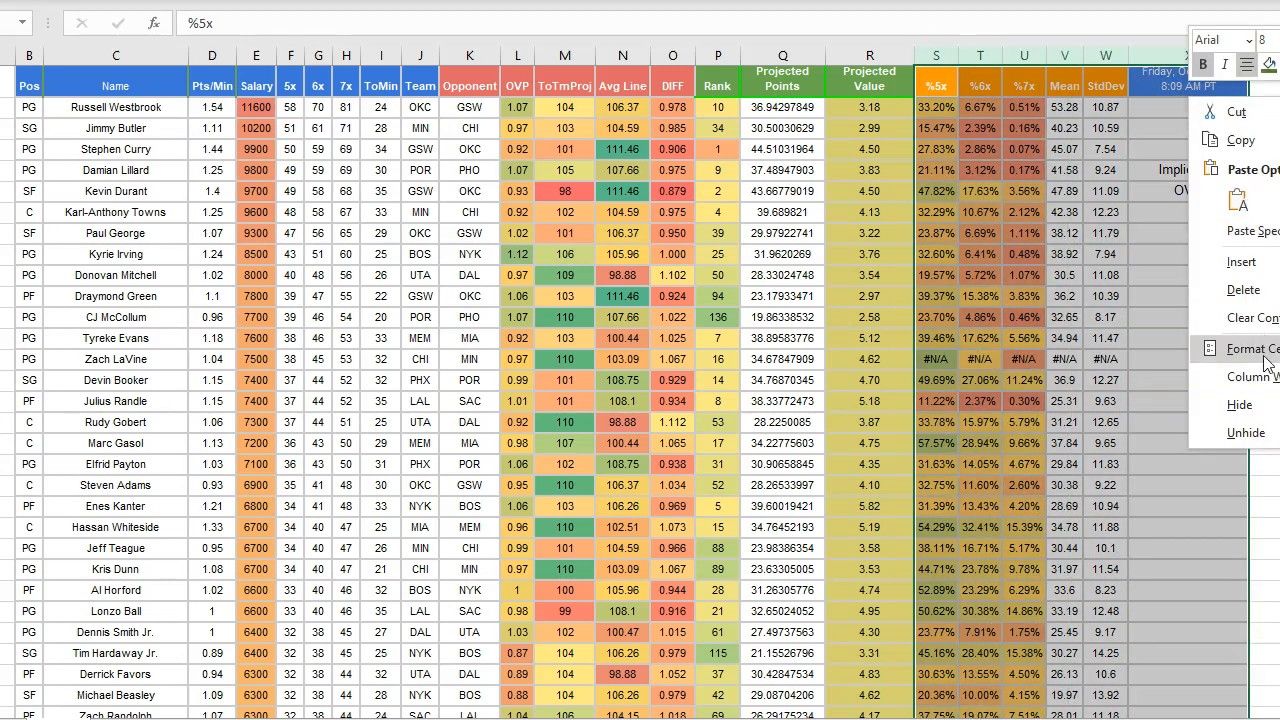
left_click(1230, 405)
left_click(947, 53)
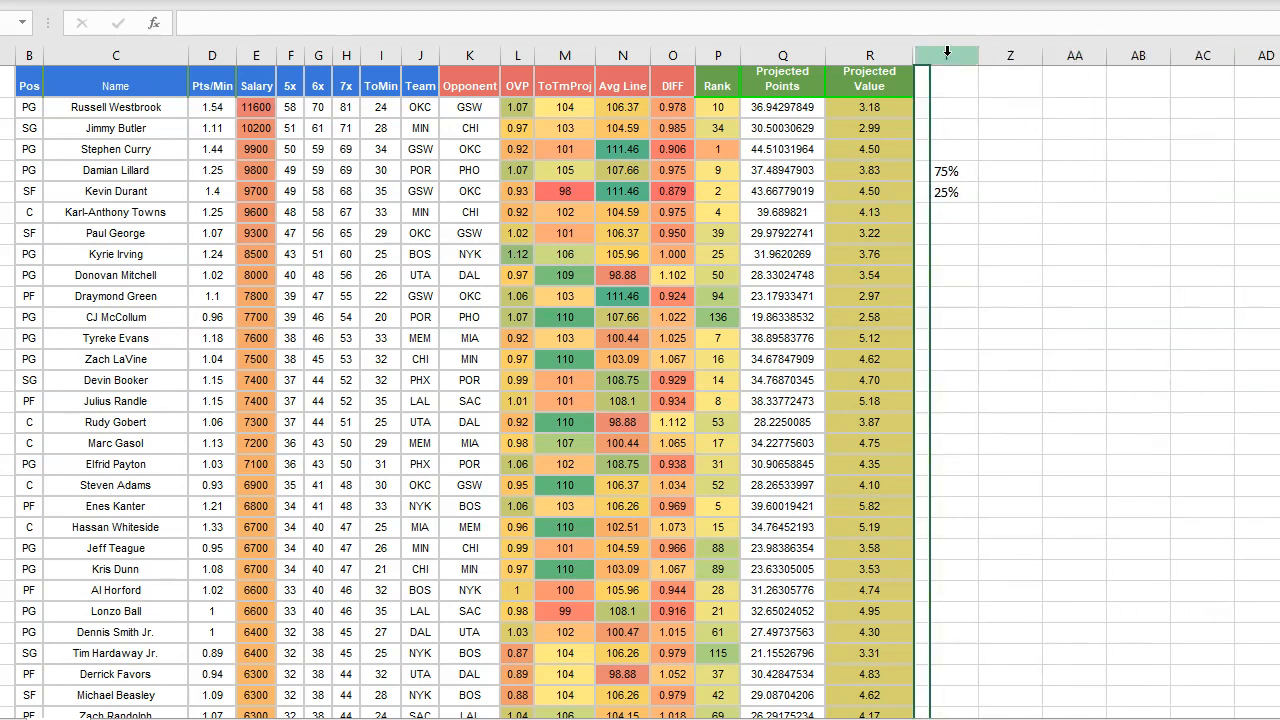
right_click(947, 53)
left_click(1015, 358)
Step: Enter the header PtsPerRank in cell AA1
left_click(1017, 91)
type("PtsPe")
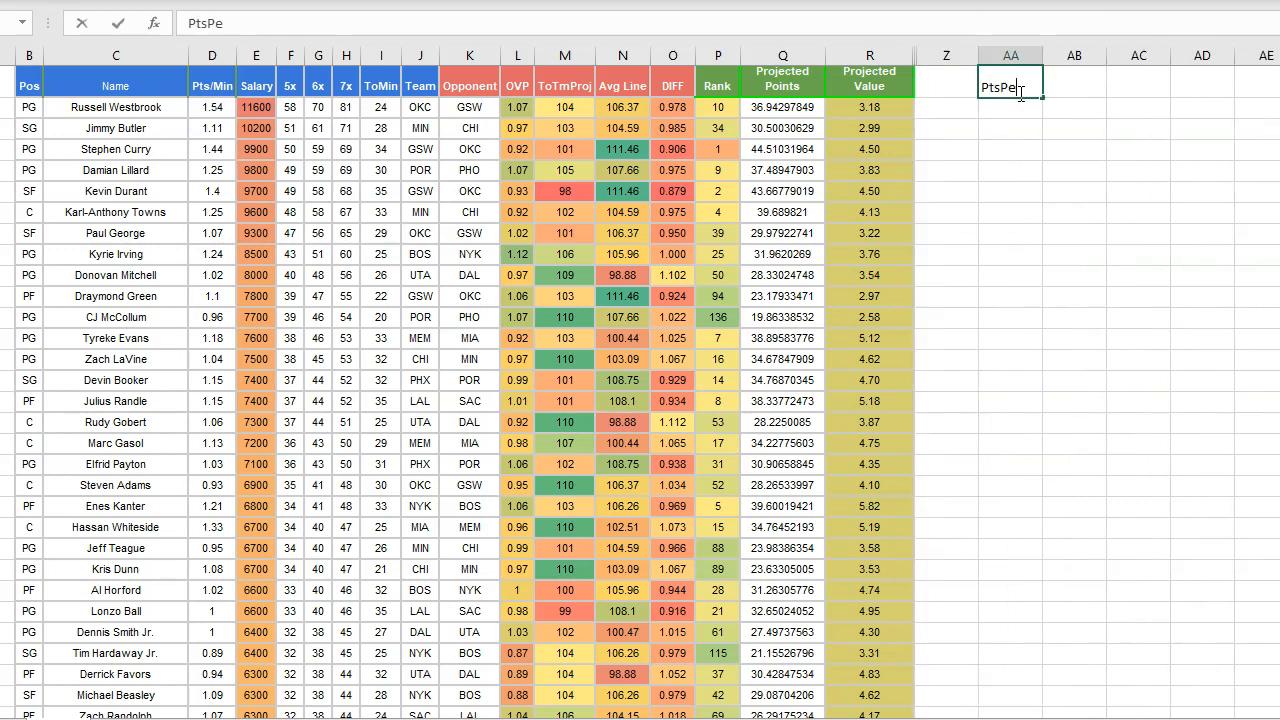
type("rRank")
key("Tab")
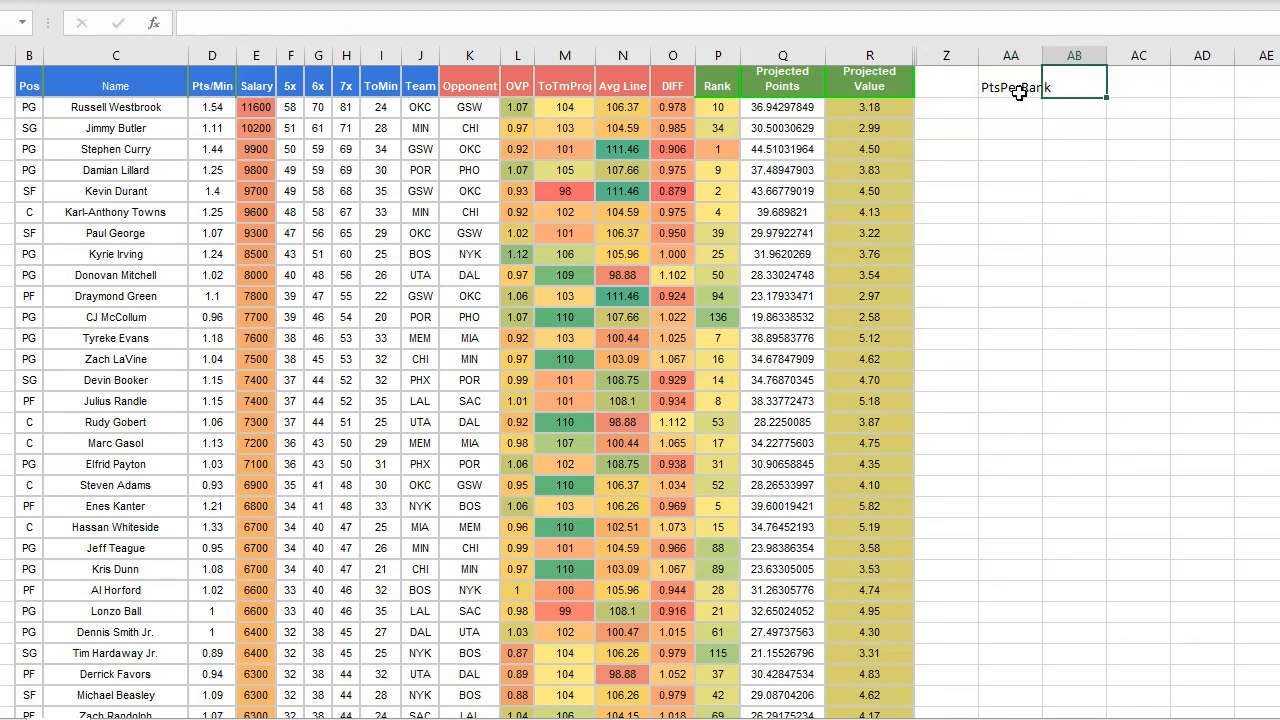
Step: Enter the headers OVP Rank in cell AB1 and ImpliedRank in cell AC1
type("OVP Rank")
key("Tab")
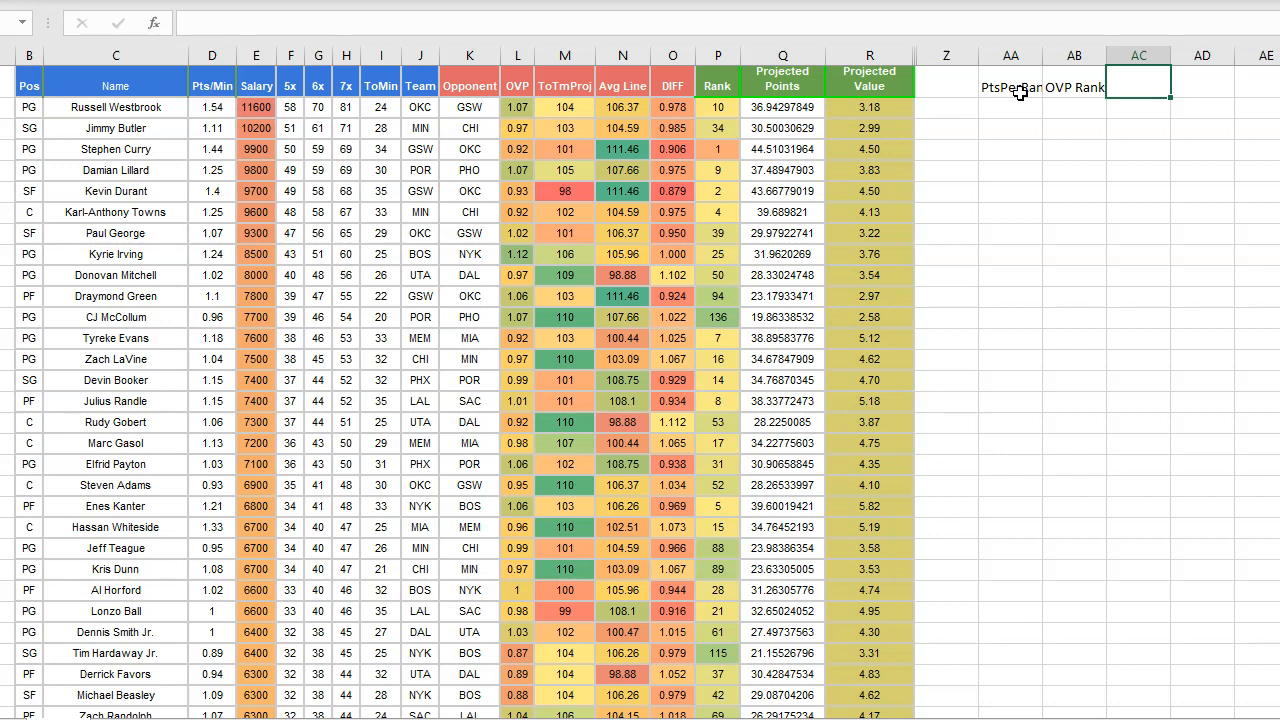
type("ImpliedRank")
key("Return")
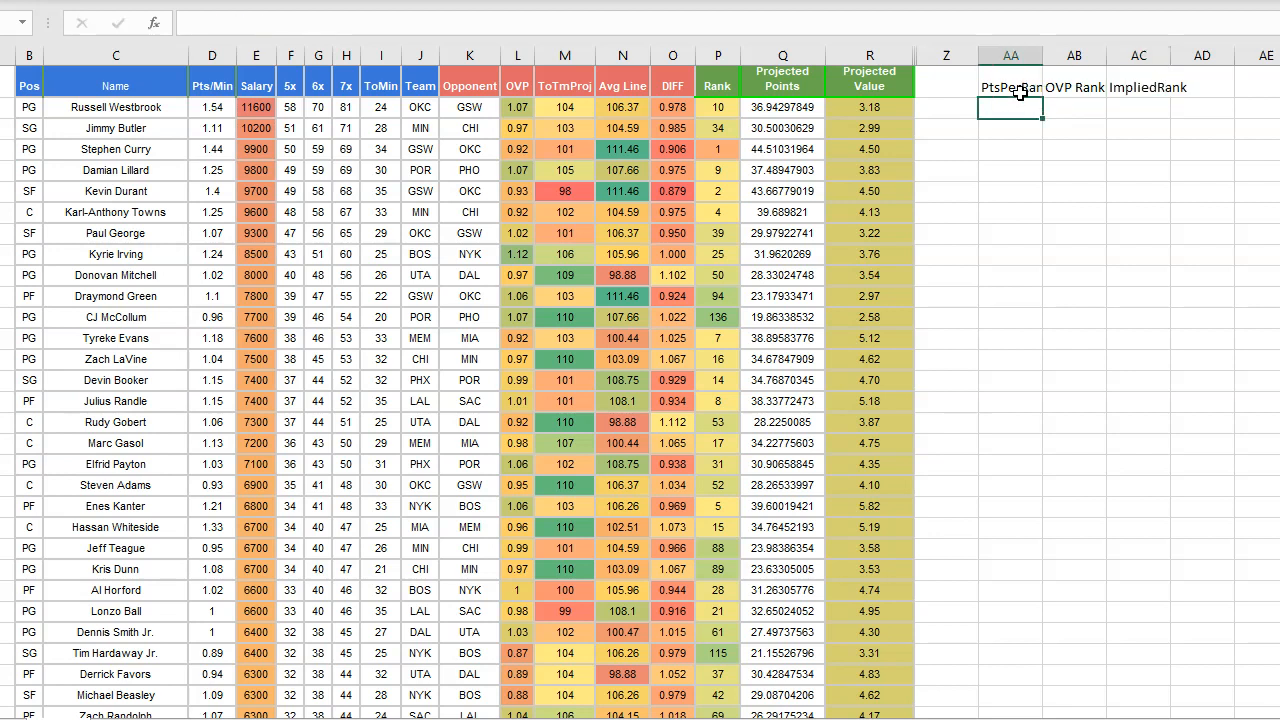
Step: Enter =RANK(D2,D:D,0) in AA2 to rank the first player's points per minute in descending order
type("=rank")
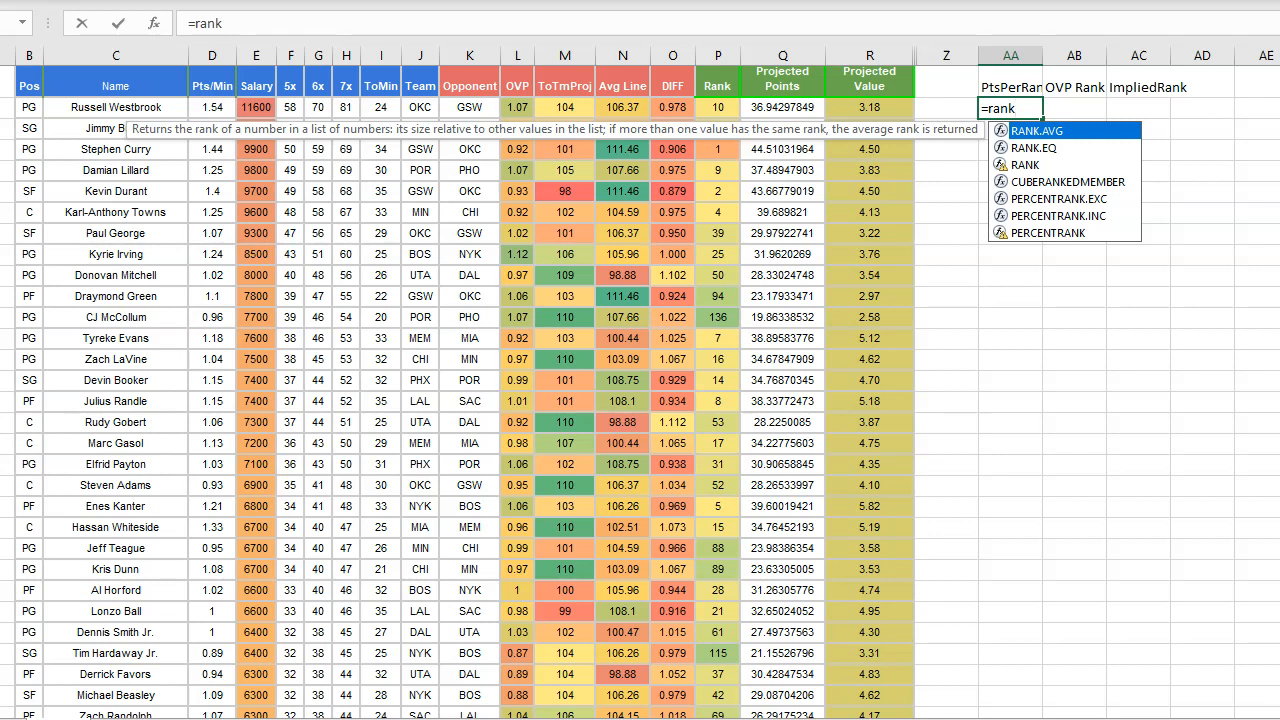
double_click(1084, 165)
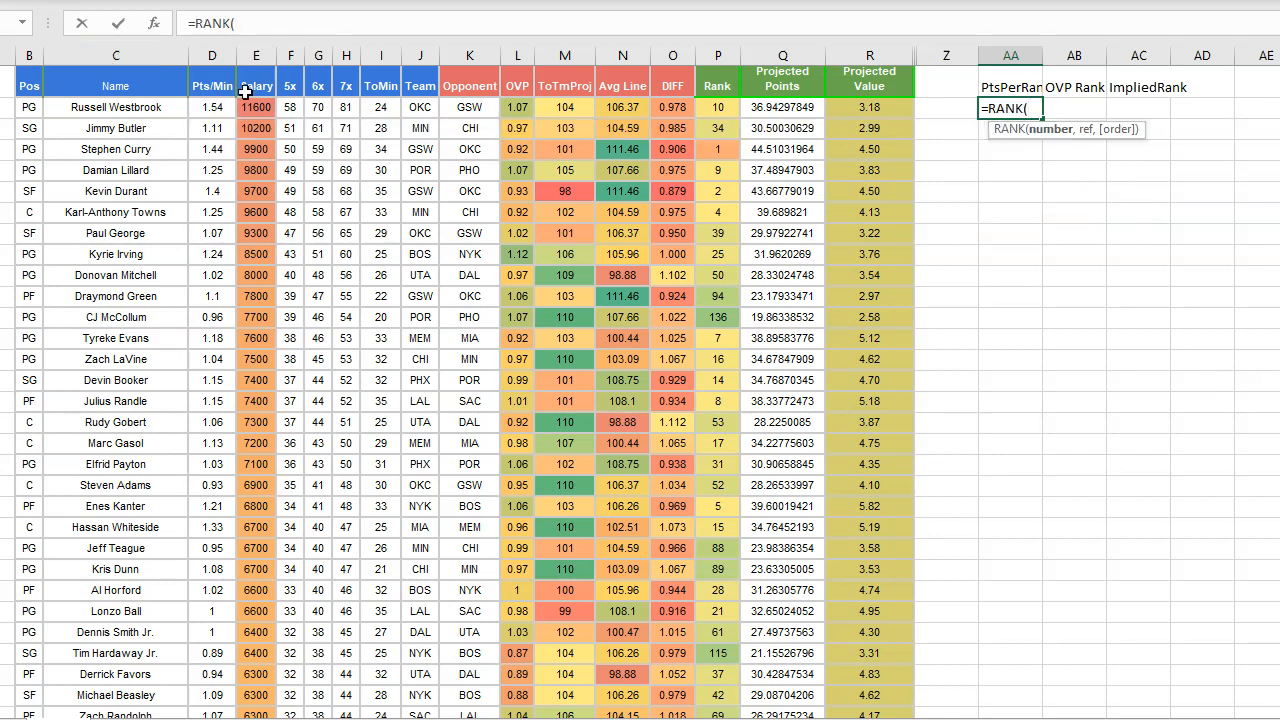
left_click(214, 106)
type(",D:")
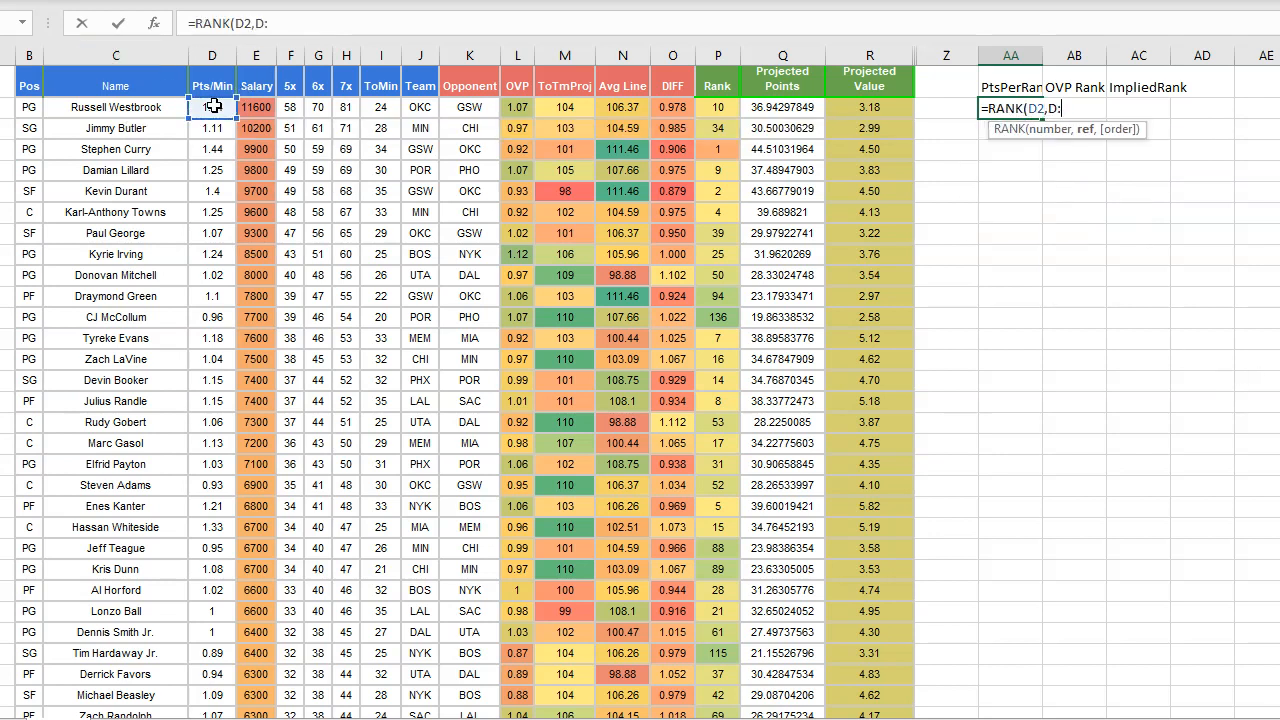
type("D,D")
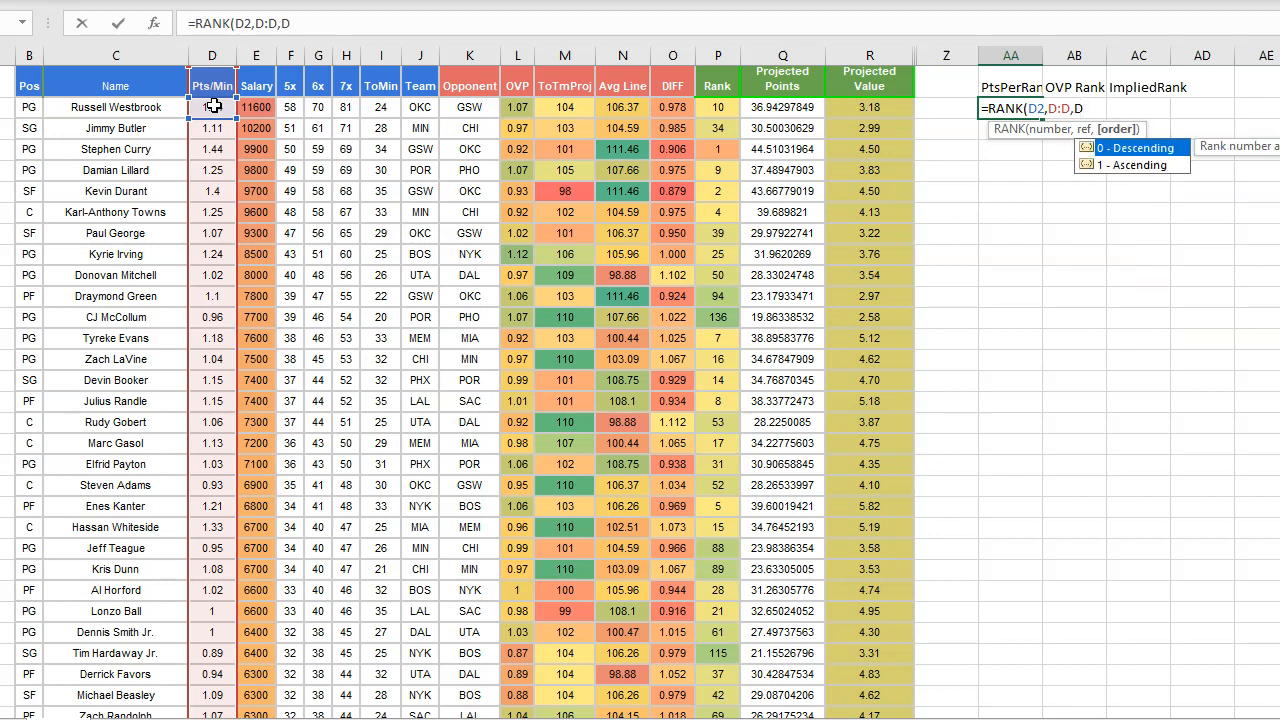
double_click(1127, 147)
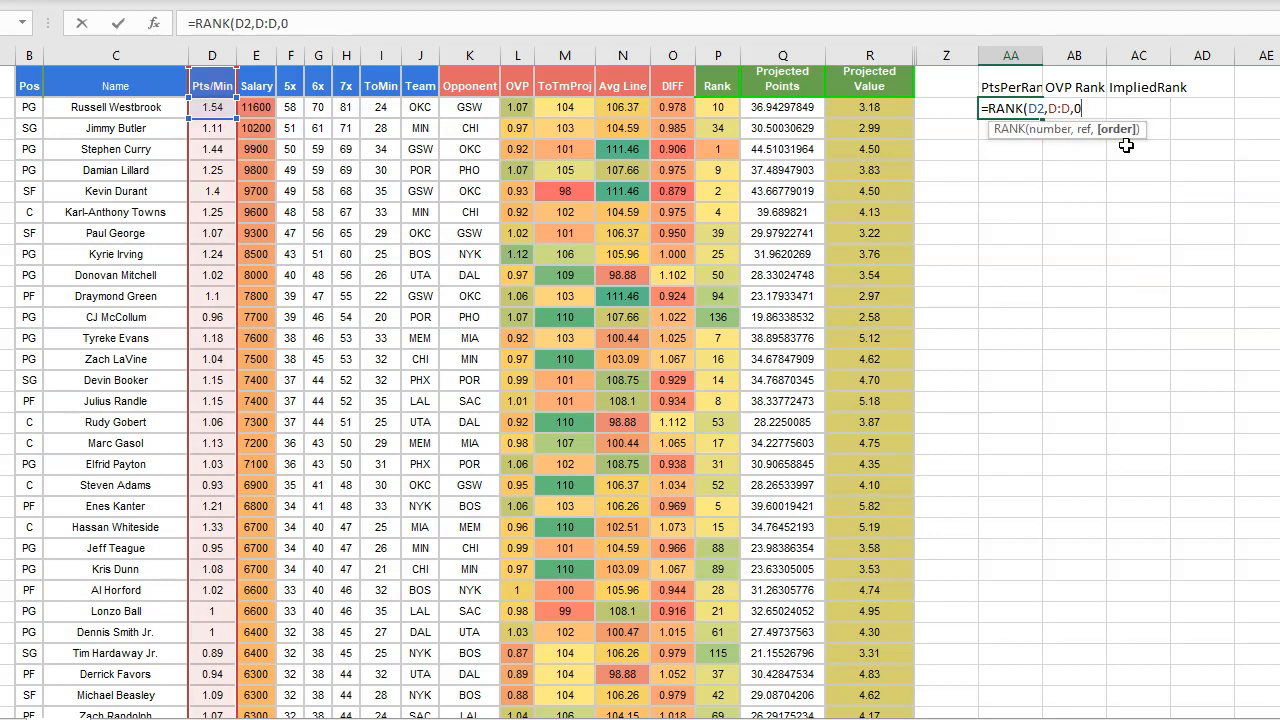
key("Return")
Step: Build a RANK formula in AB2 that ranks L2 within the OVP column in descending order
left_click(1096, 107)
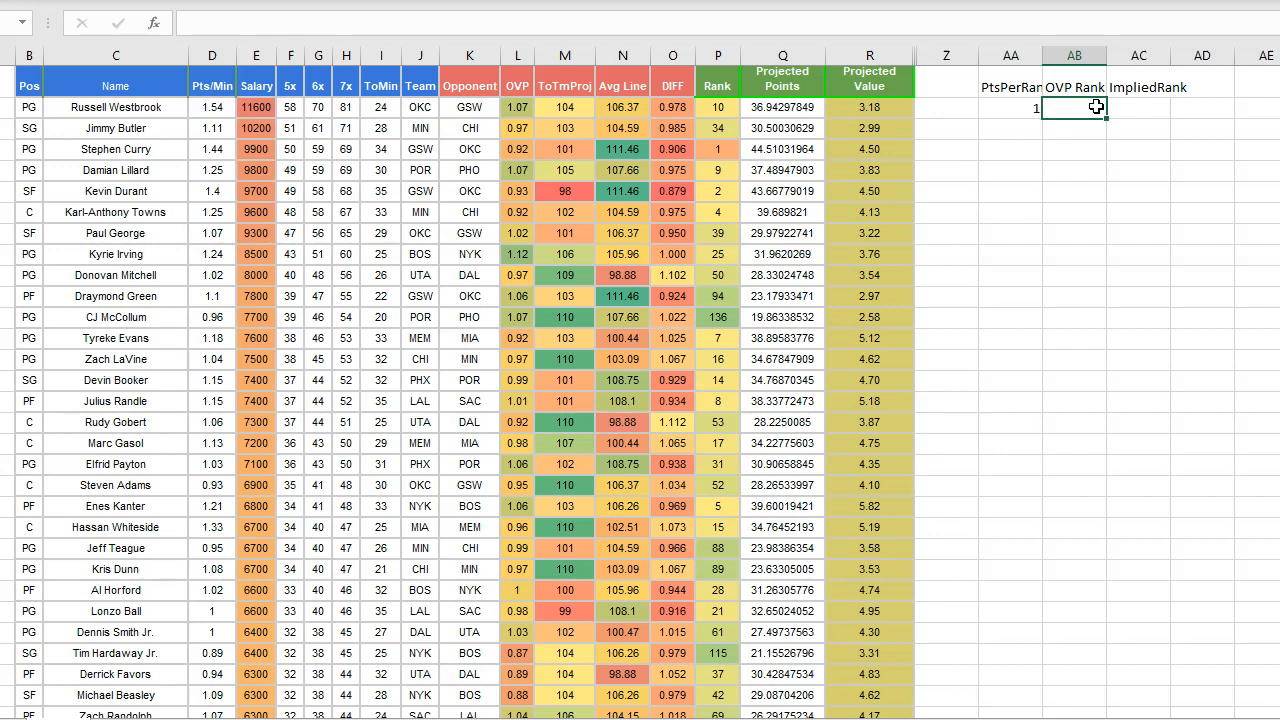
type("=rank")
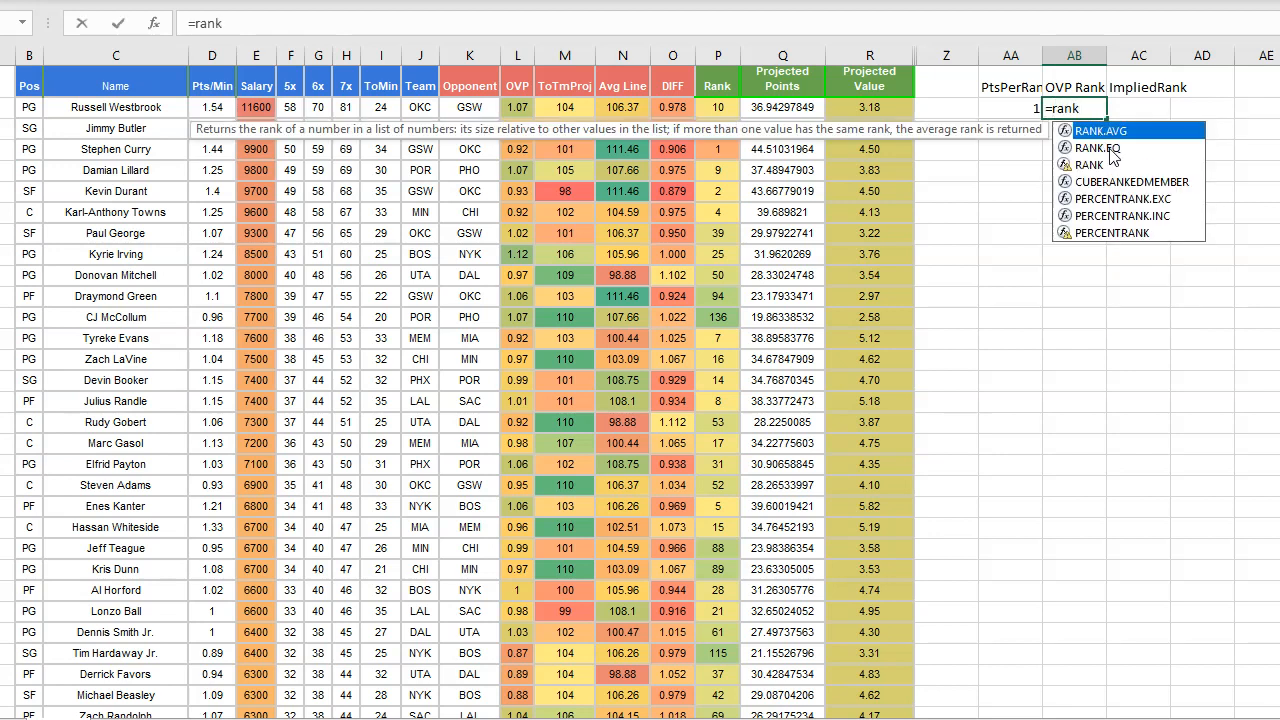
left_click(1117, 165)
double_click(1117, 165)
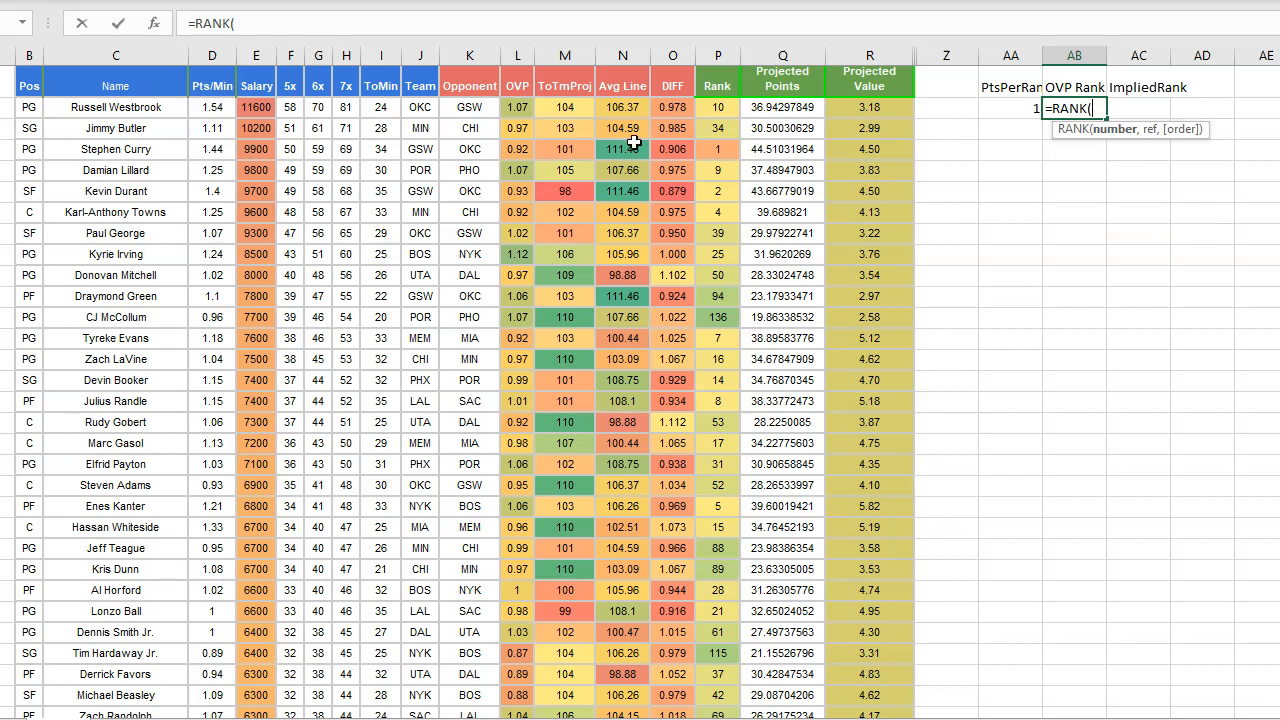
left_click(516, 108)
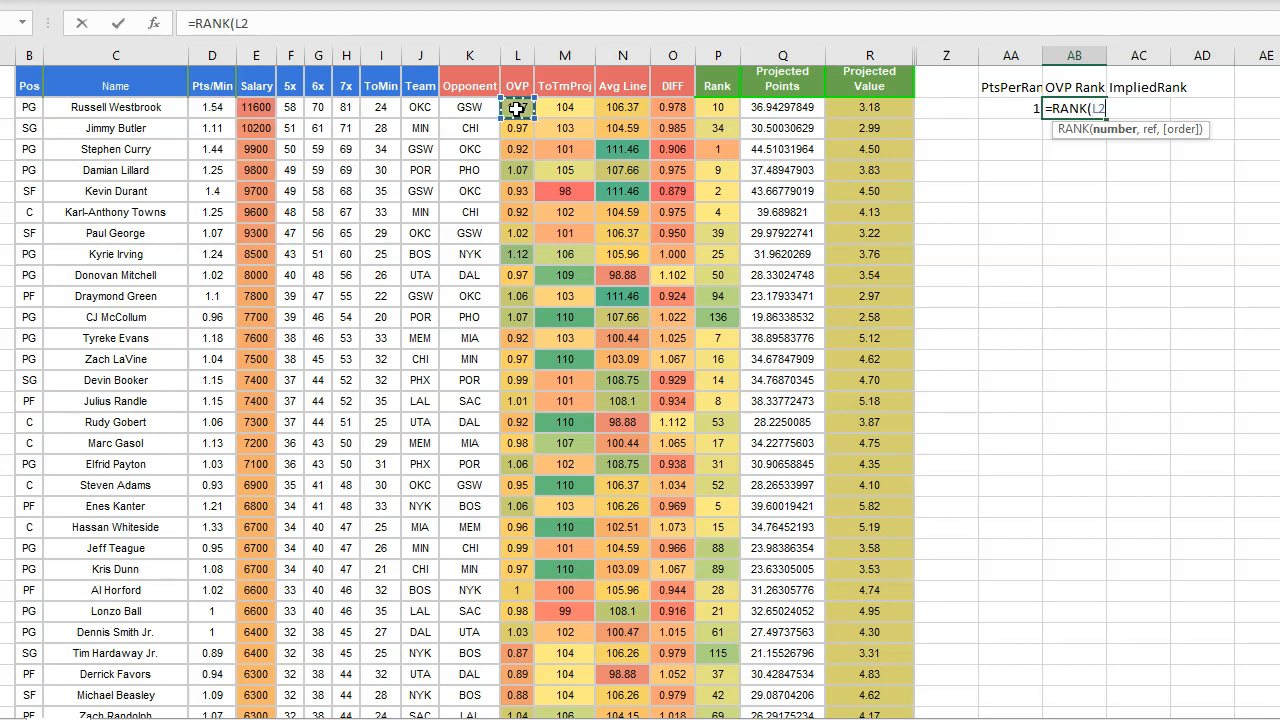
type(",:")
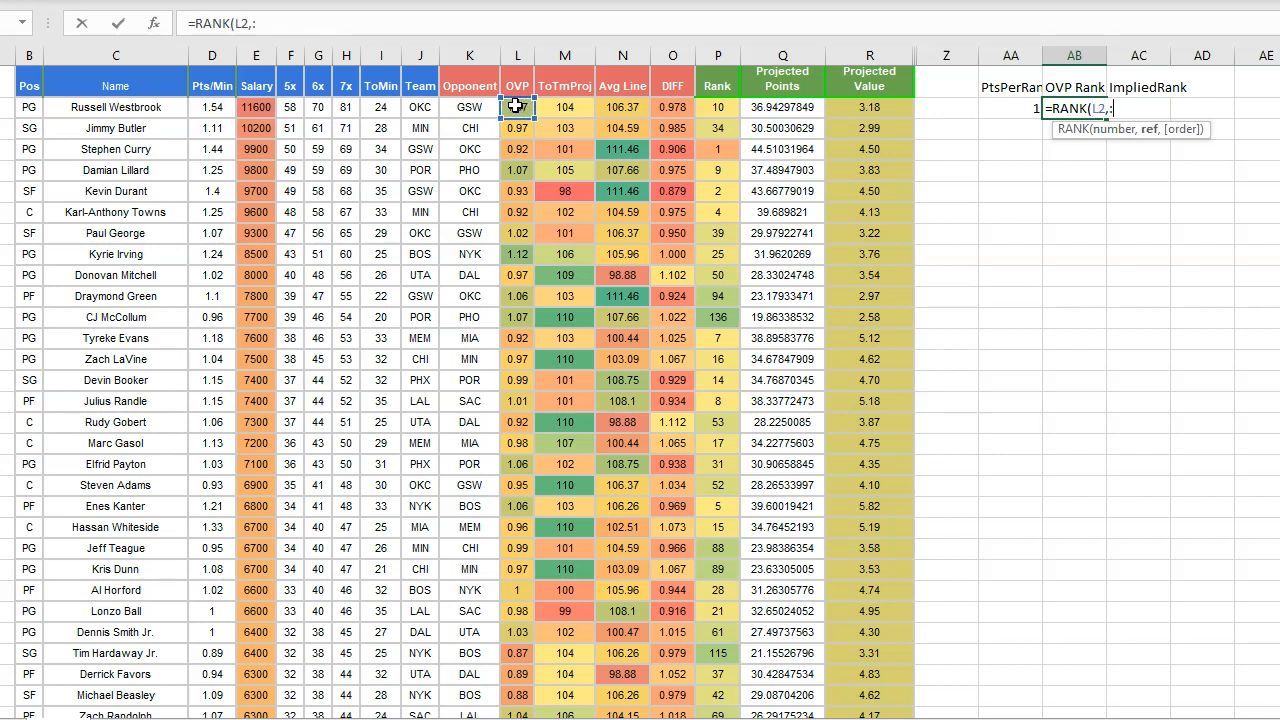
type("L:L,de")
key("Return")
key("Return")
left_click(348, 22)
type("s")
double_click(338, 77)
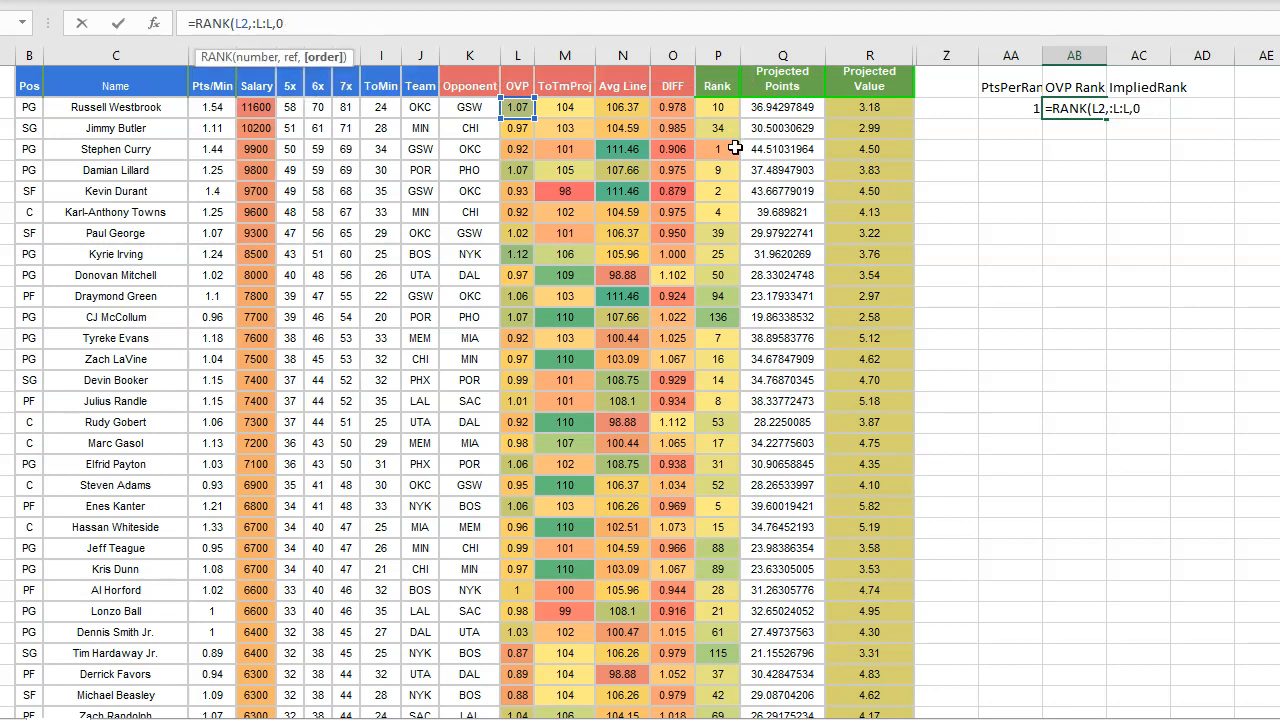
key("Return")
key("Return")
Step: Correct the OVP rank formula in AB2 to =RANK(L2,L:L,0)
left_click(1085, 114)
key("Delete")
left_click(321, 24)
key("BackSpace")
type("d")
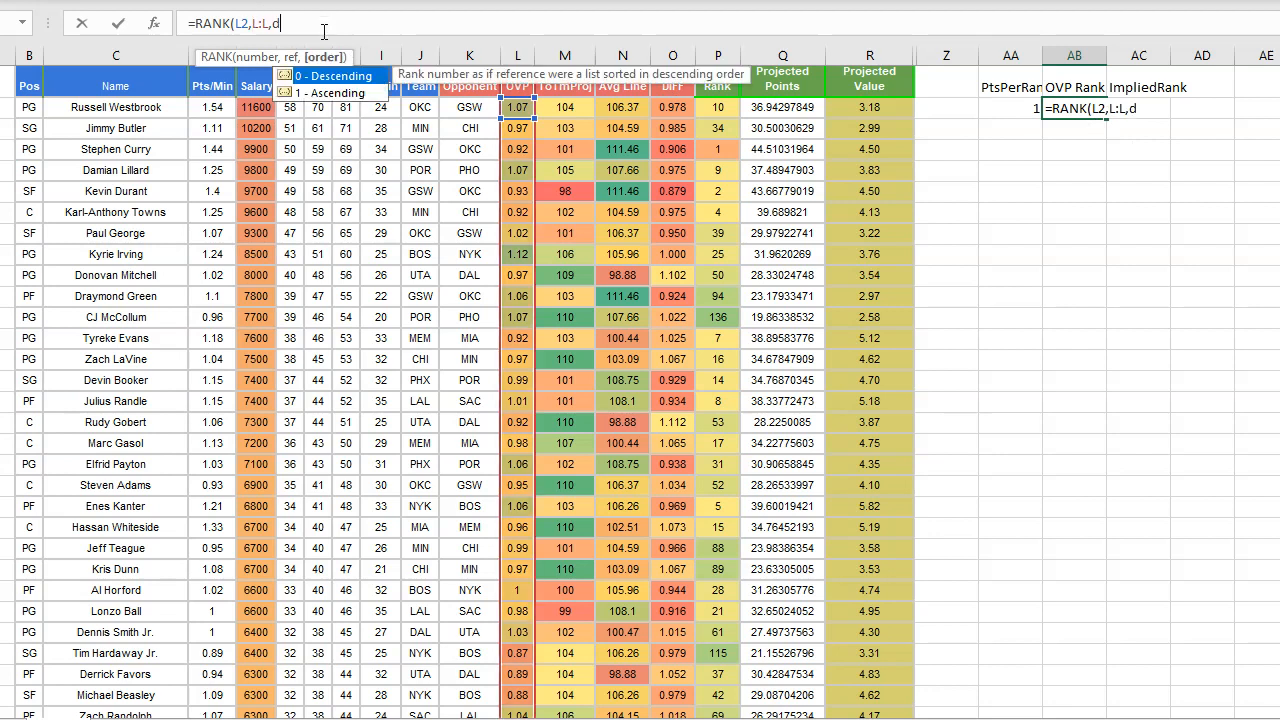
key("BackSpace")
type("0")
key("Return")
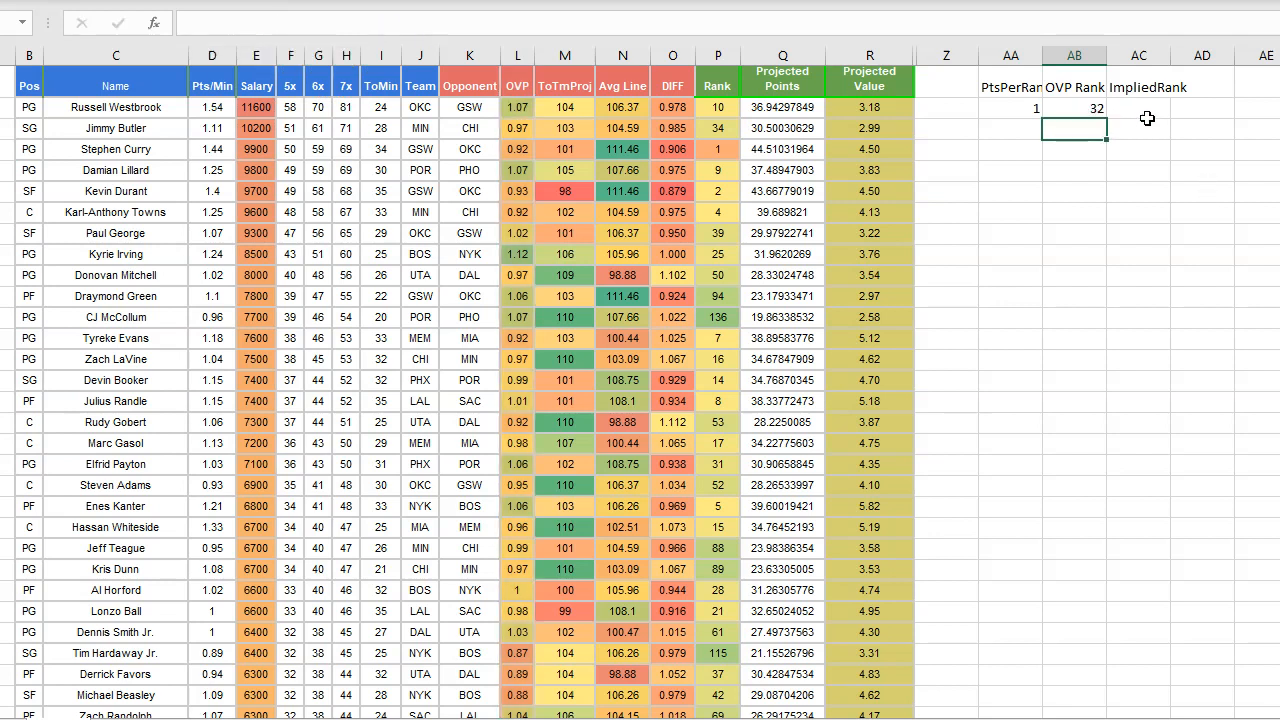
Step: Enter a formula in AC2 that ranks M2 within the ToTmProj column M:M in descending order
left_click(1146, 116)
type("=rank")
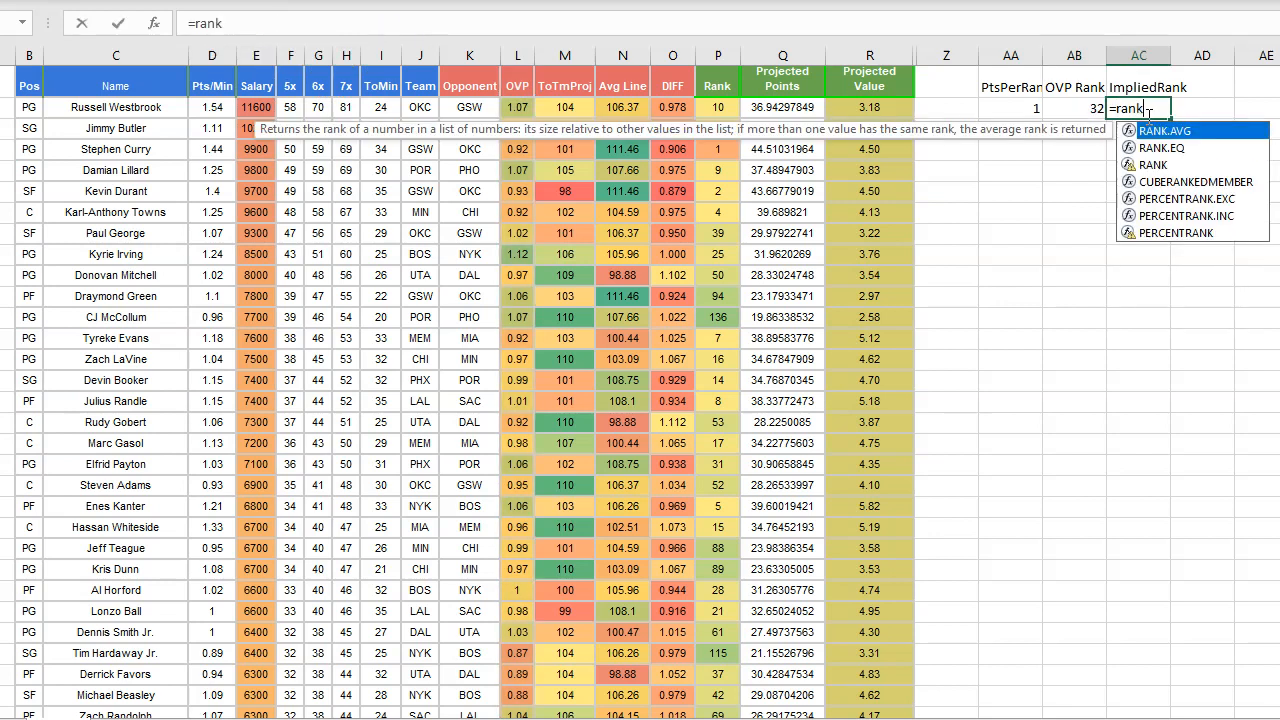
double_click(1153, 164)
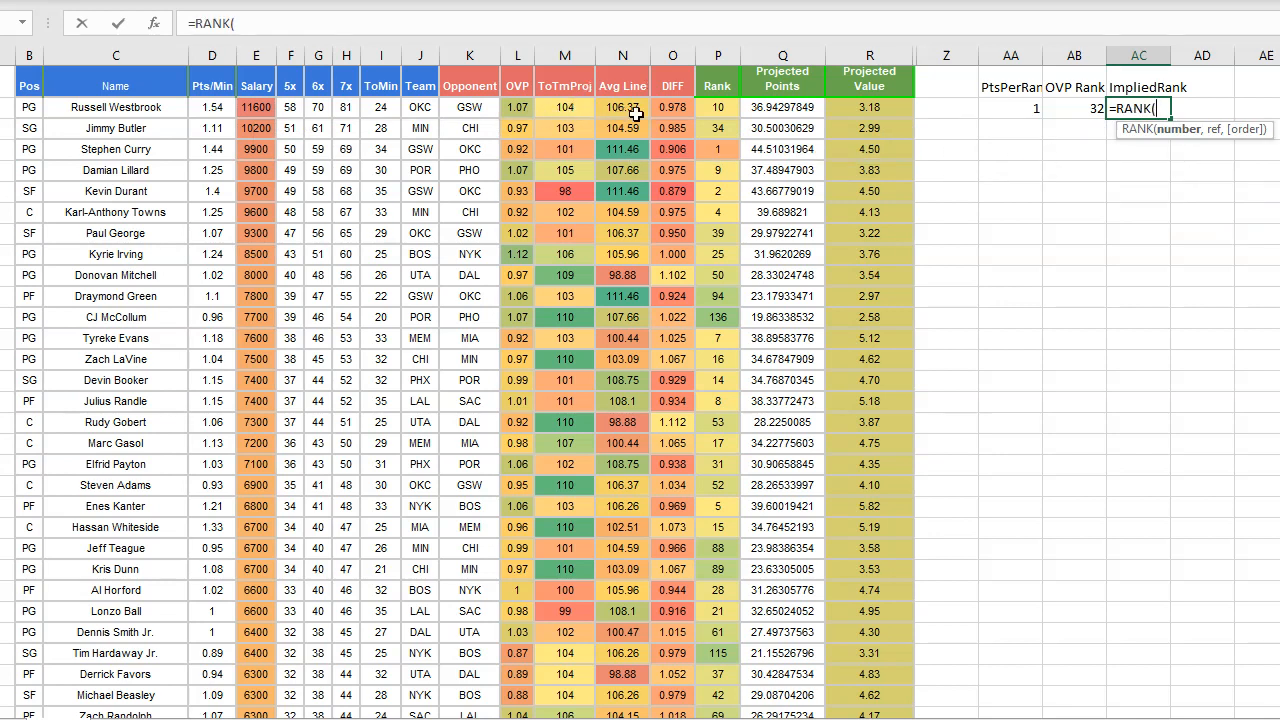
left_click(668, 113)
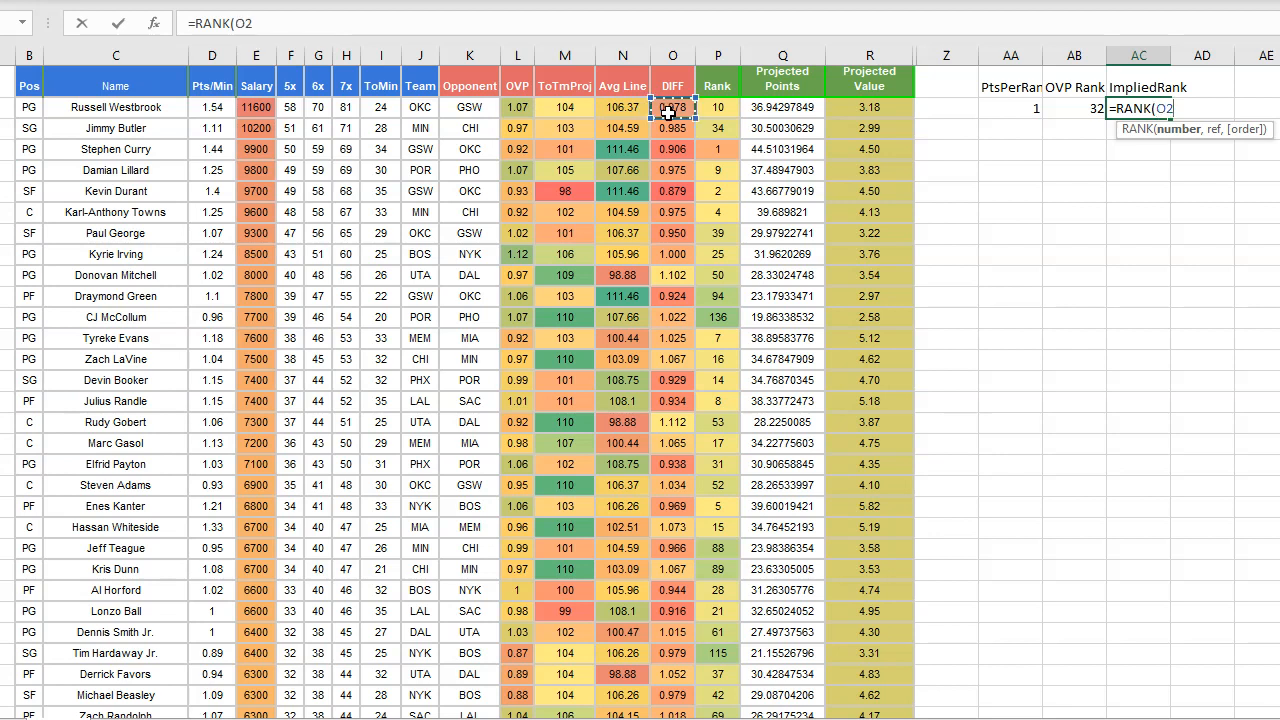
left_click(576, 108)
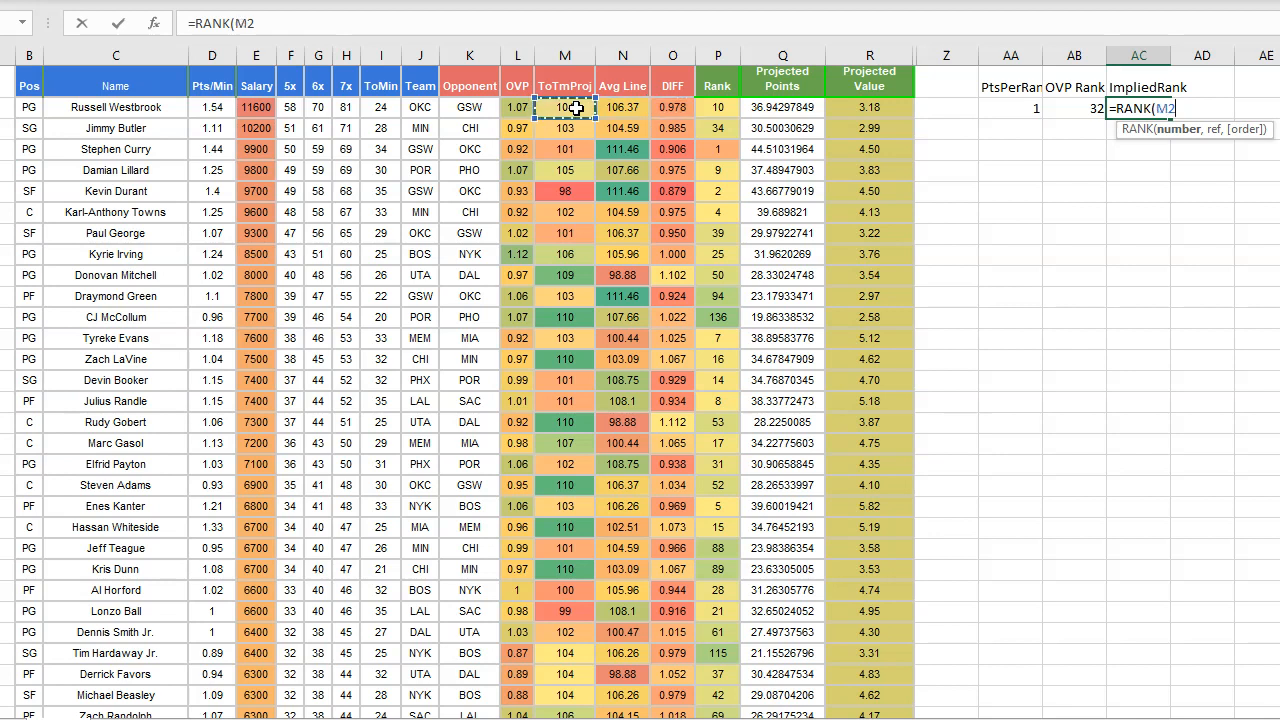
left_click(346, 33)
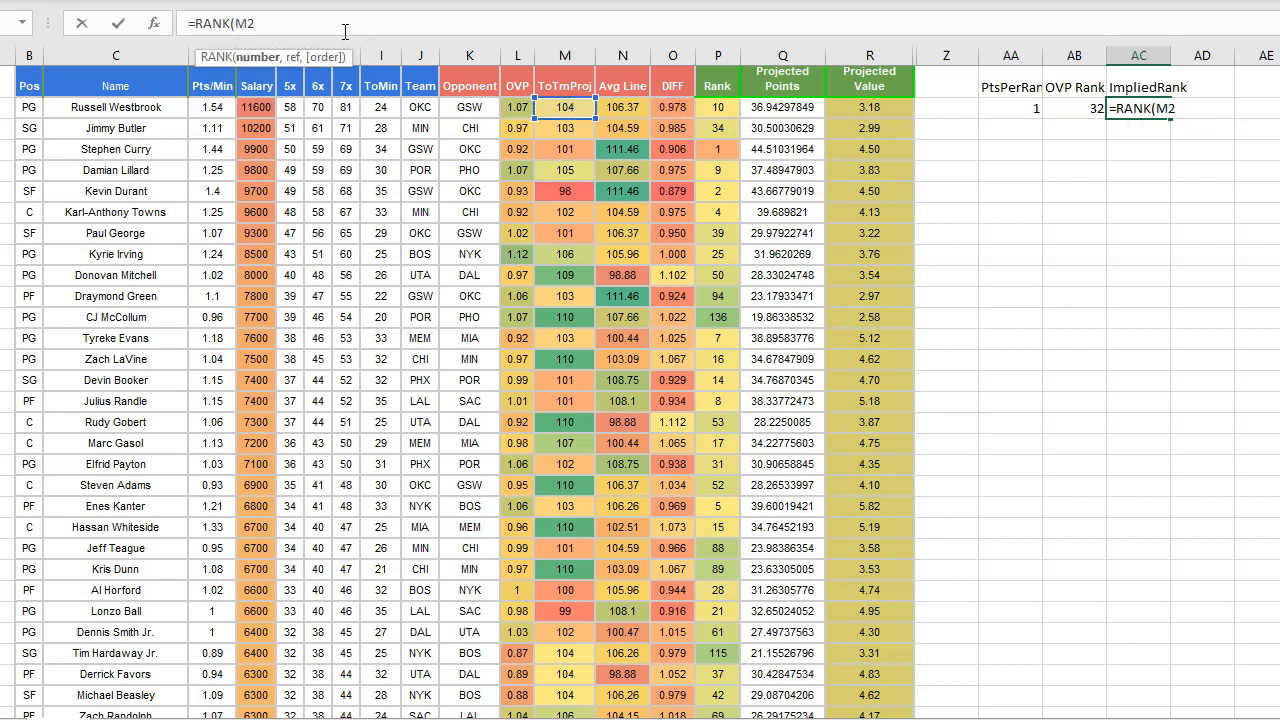
type(",<")
key("BackSpace")
type("M")
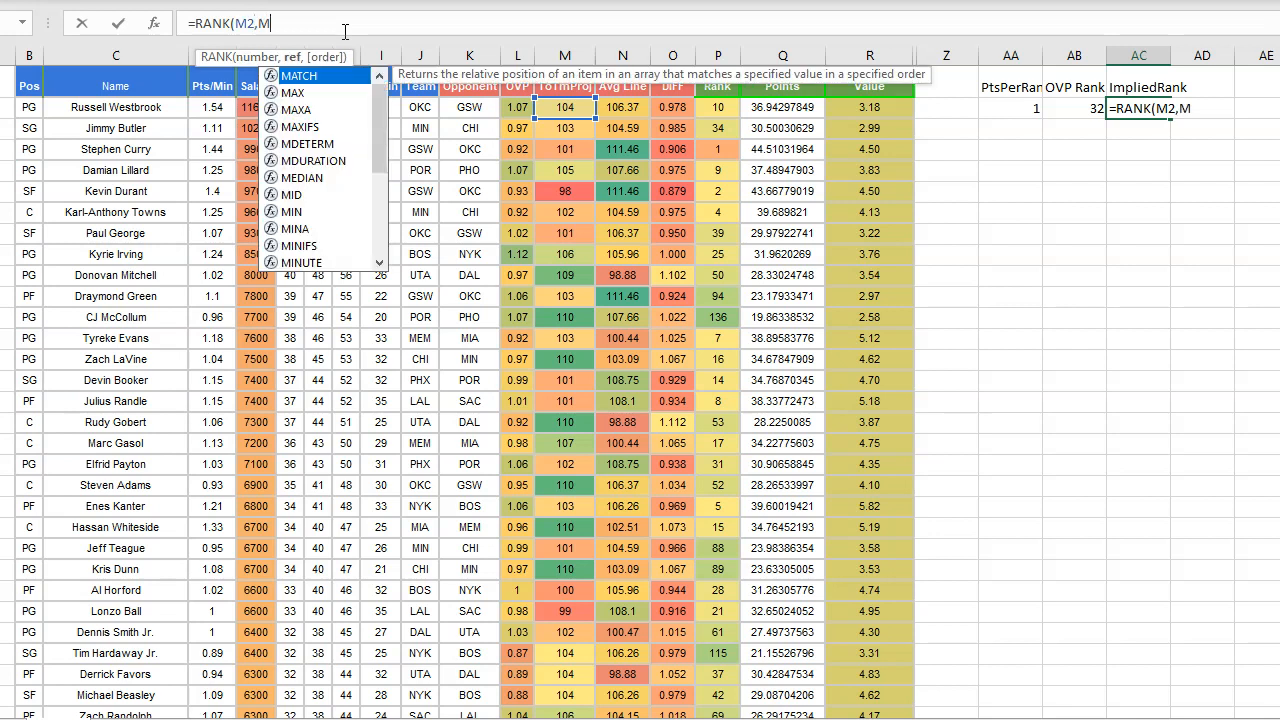
type(":M,d")
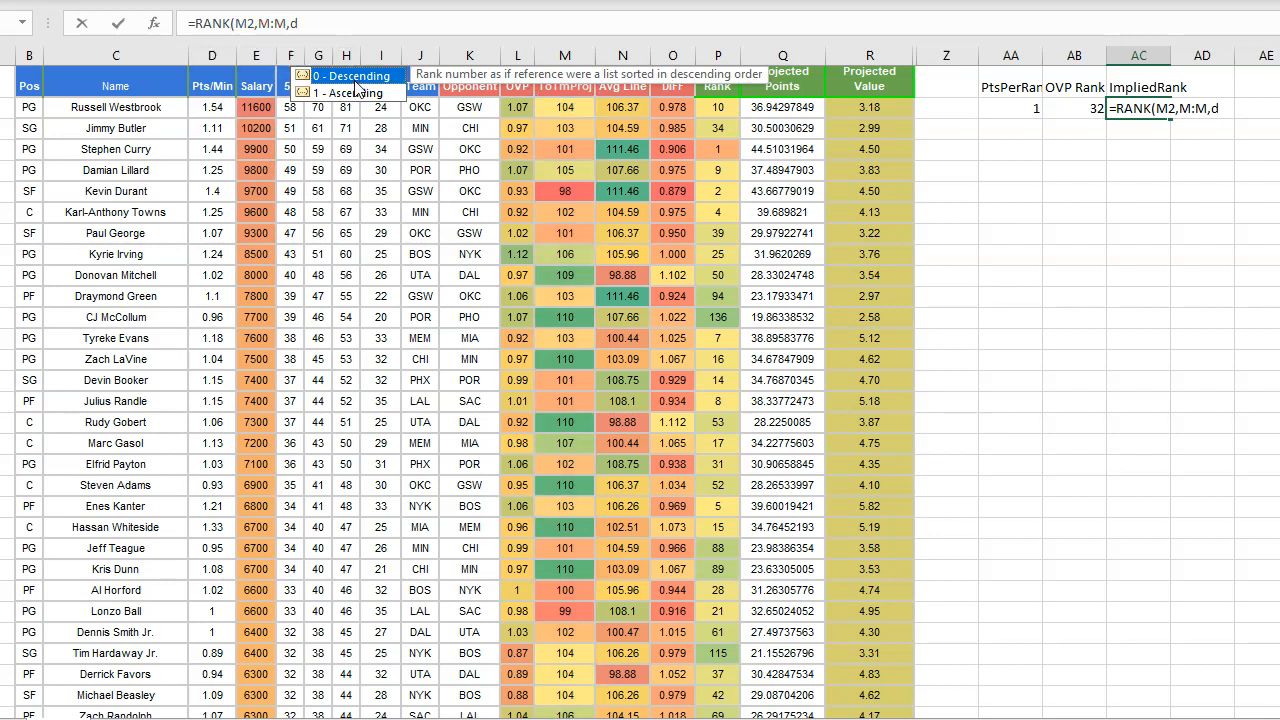
key("Tab")
key("Return")
Step: Center the contents of columns AA through AC and fill their rank formulas down to the last player row
left_click_drag(1010, 55, 1162, 55)
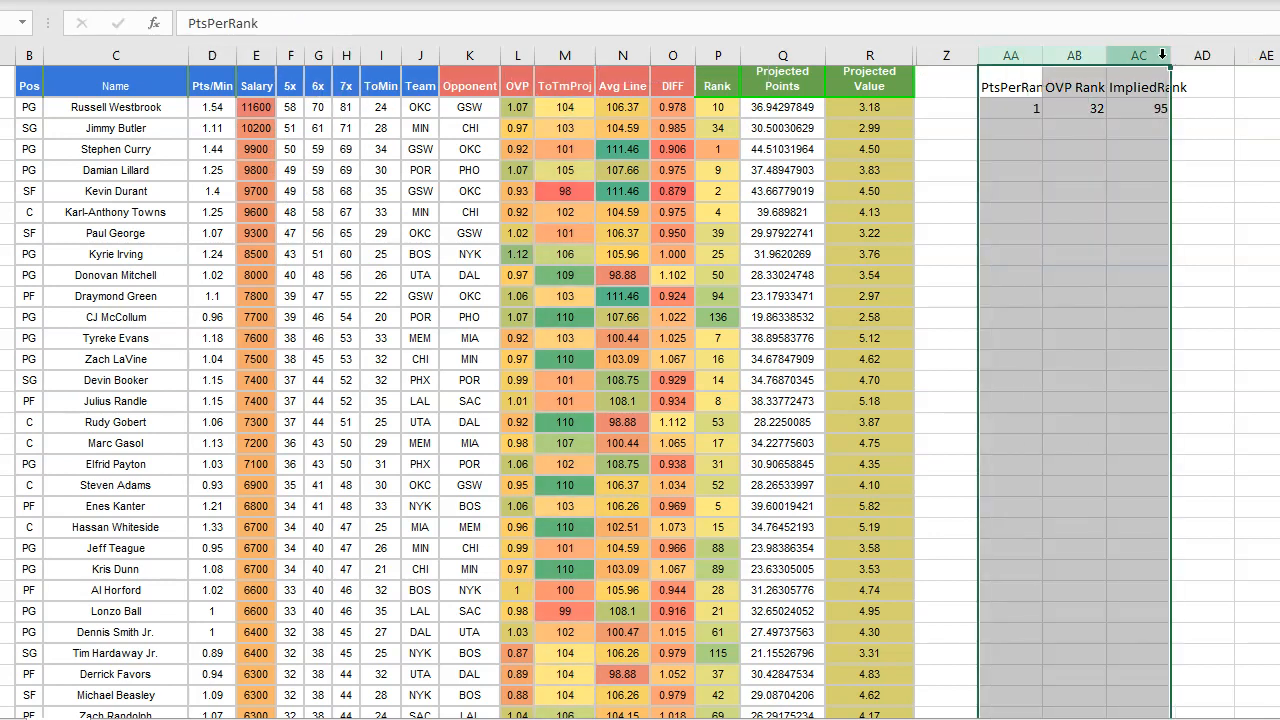
key("alt+h")
key("a")
key("c")
left_click(1080, 151)
left_click_drag(1005, 114, 1152, 440)
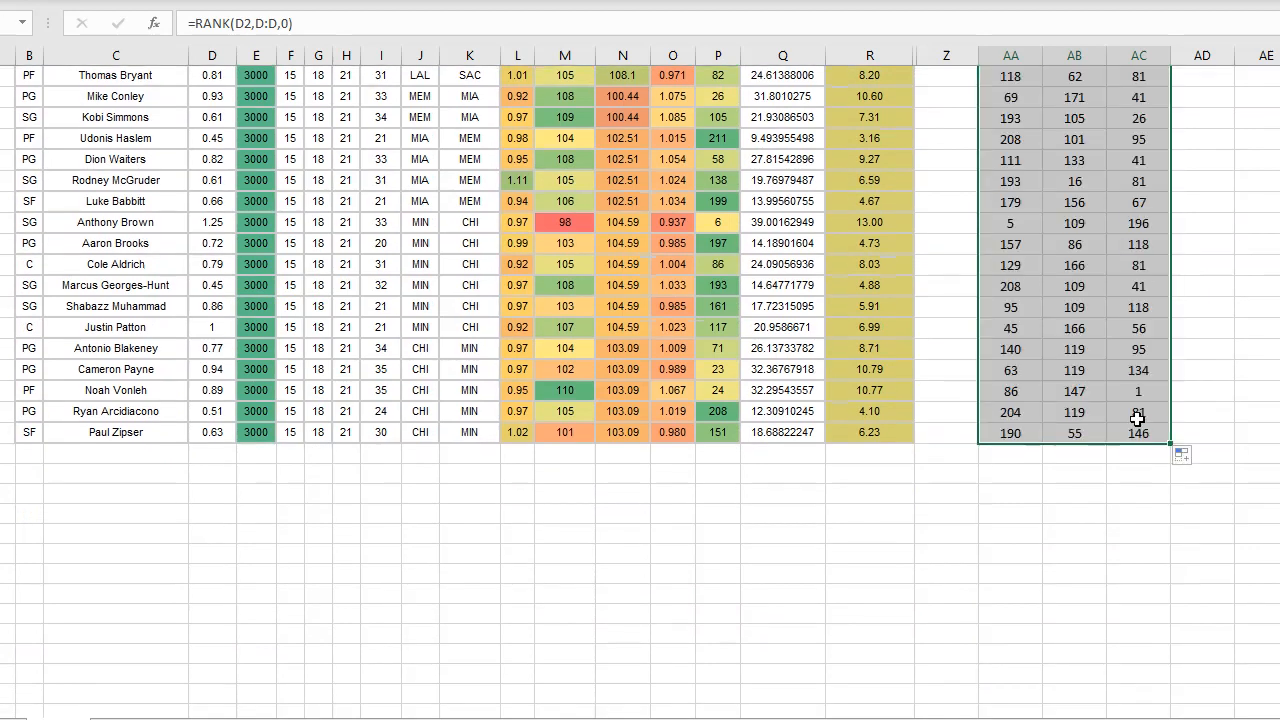
scroll(1109, 423, "up", 20)
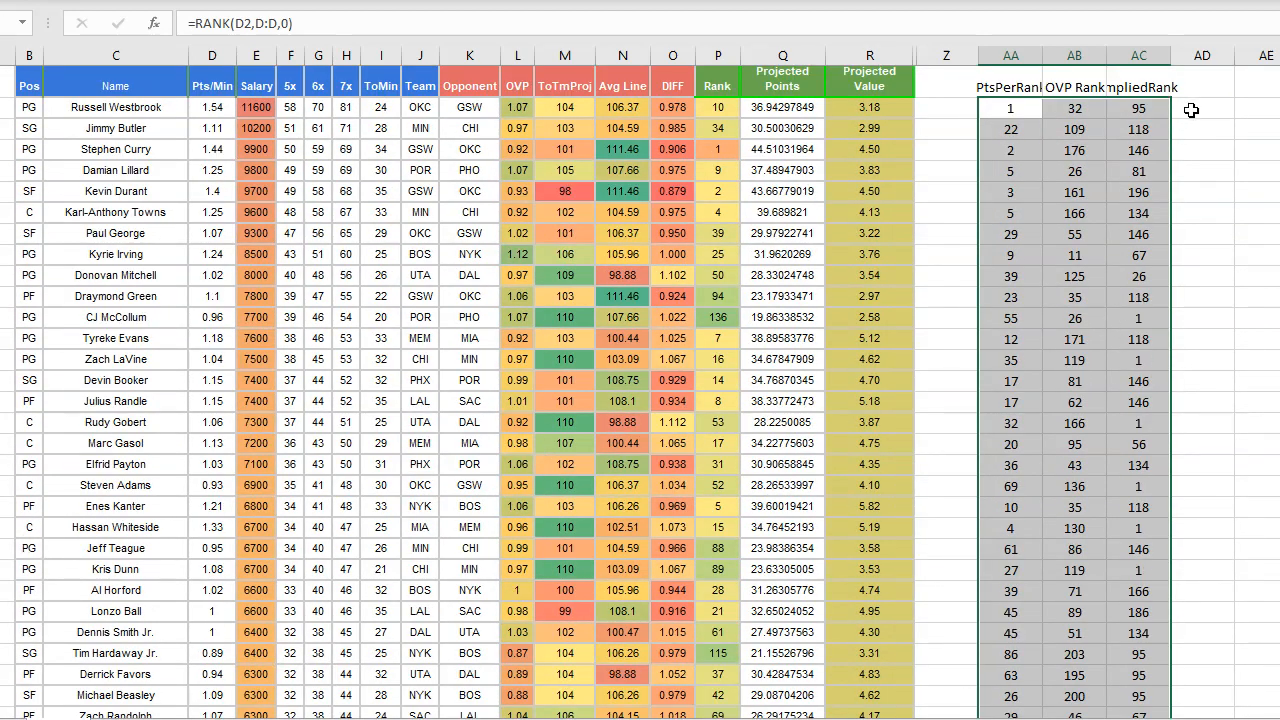
Step: Enter =SUM(AA2:AC2) in AD2 to add the three ranks and fill it down for all players
left_click(1191, 110)
type("=sum")
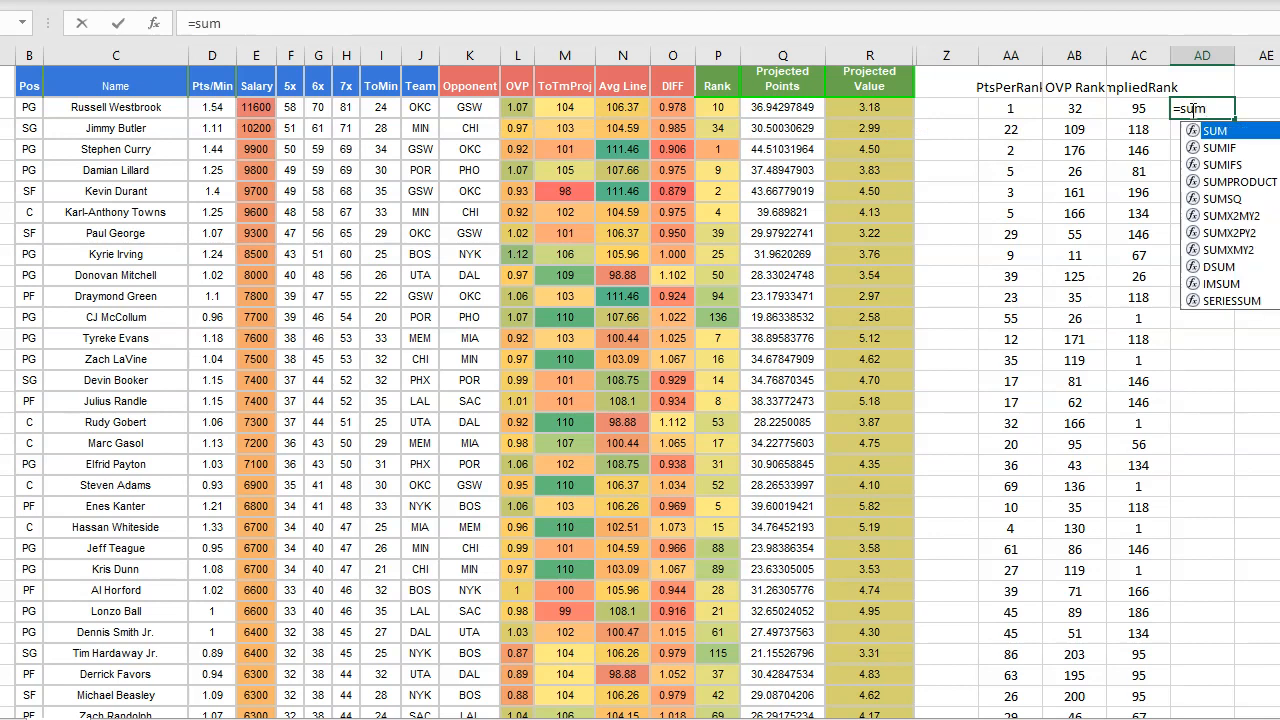
double_click(1230, 133)
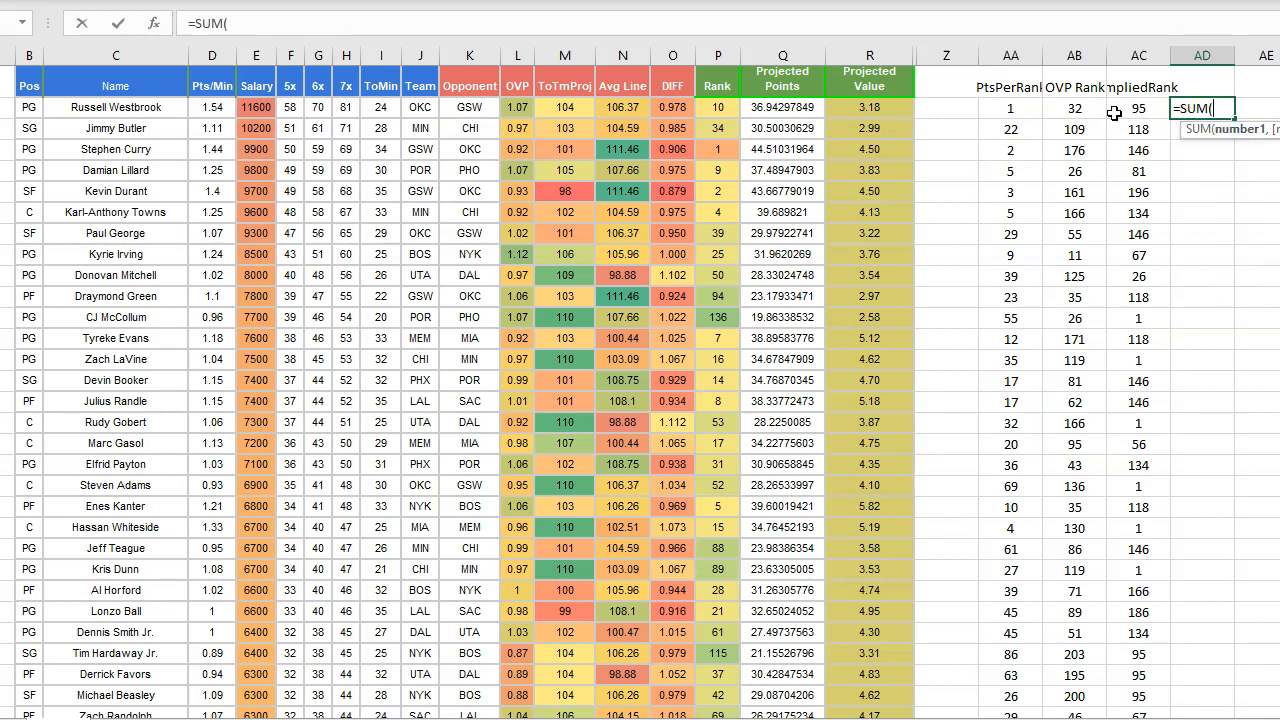
left_click(1018, 108)
left_click_drag(1018, 108, 1138, 108)
key("Return")
left_click(1190, 110)
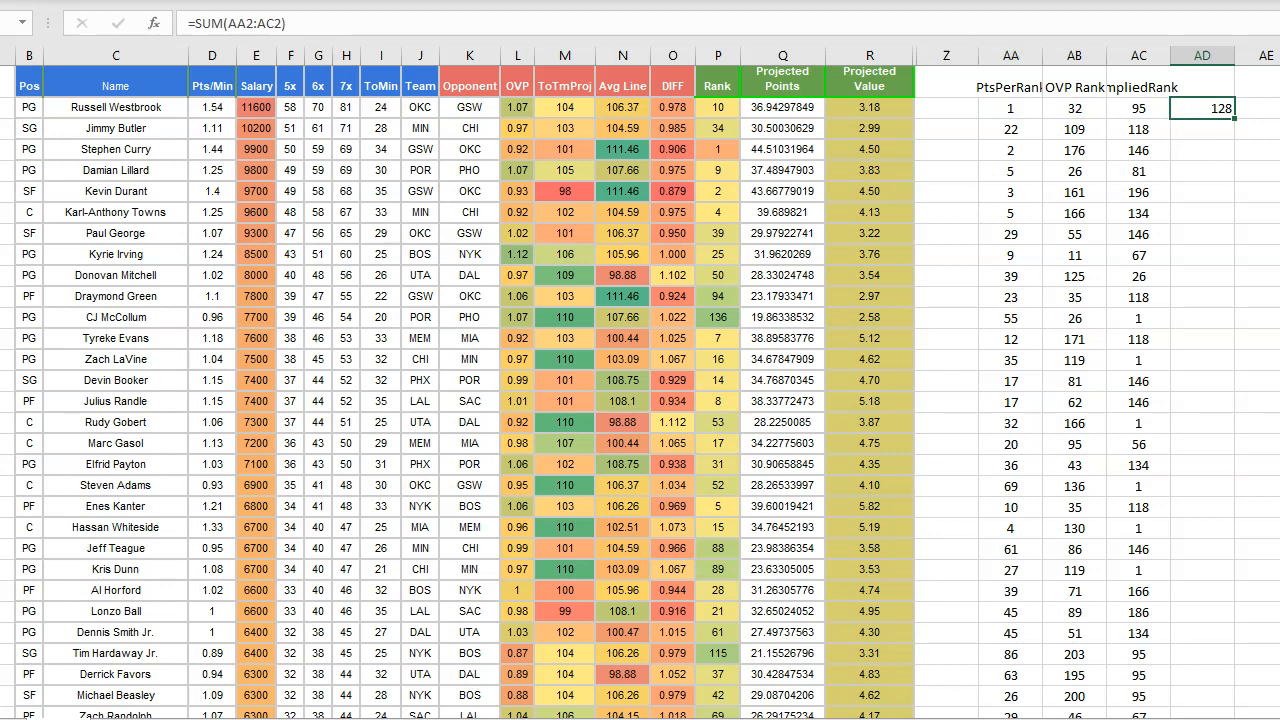
double_click(1234, 118)
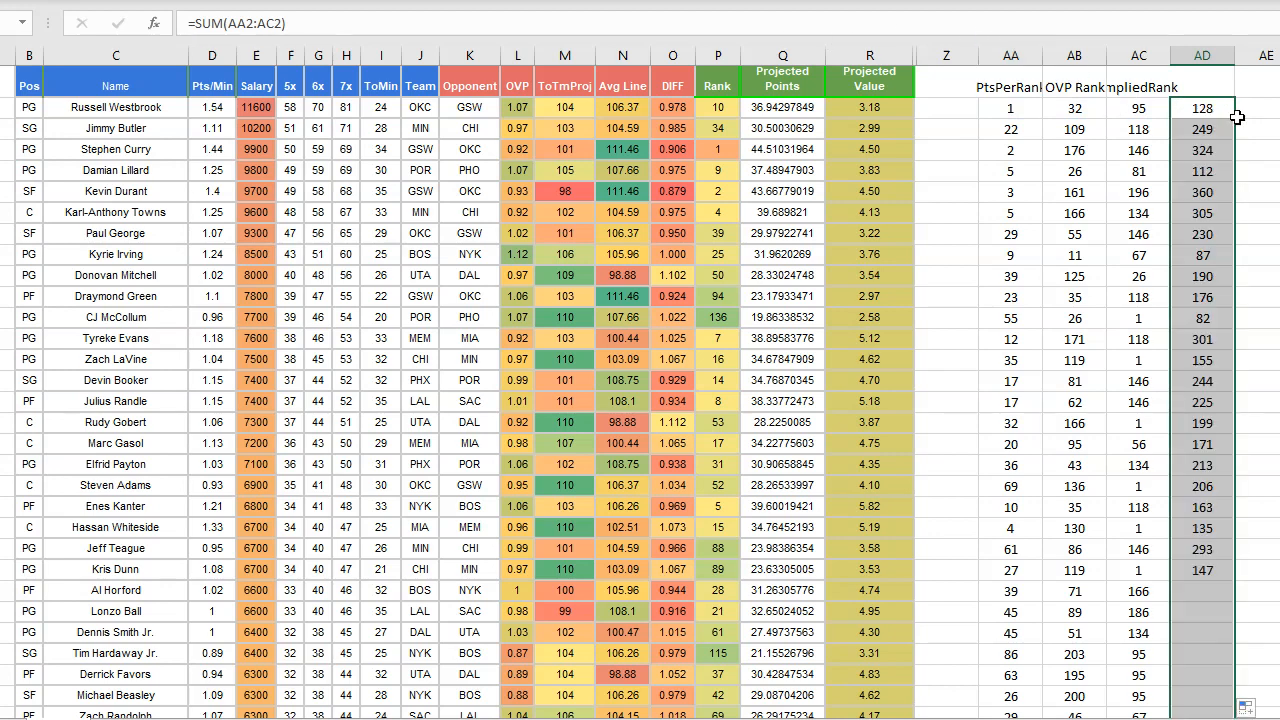
scroll(1238, 385, "down", 20)
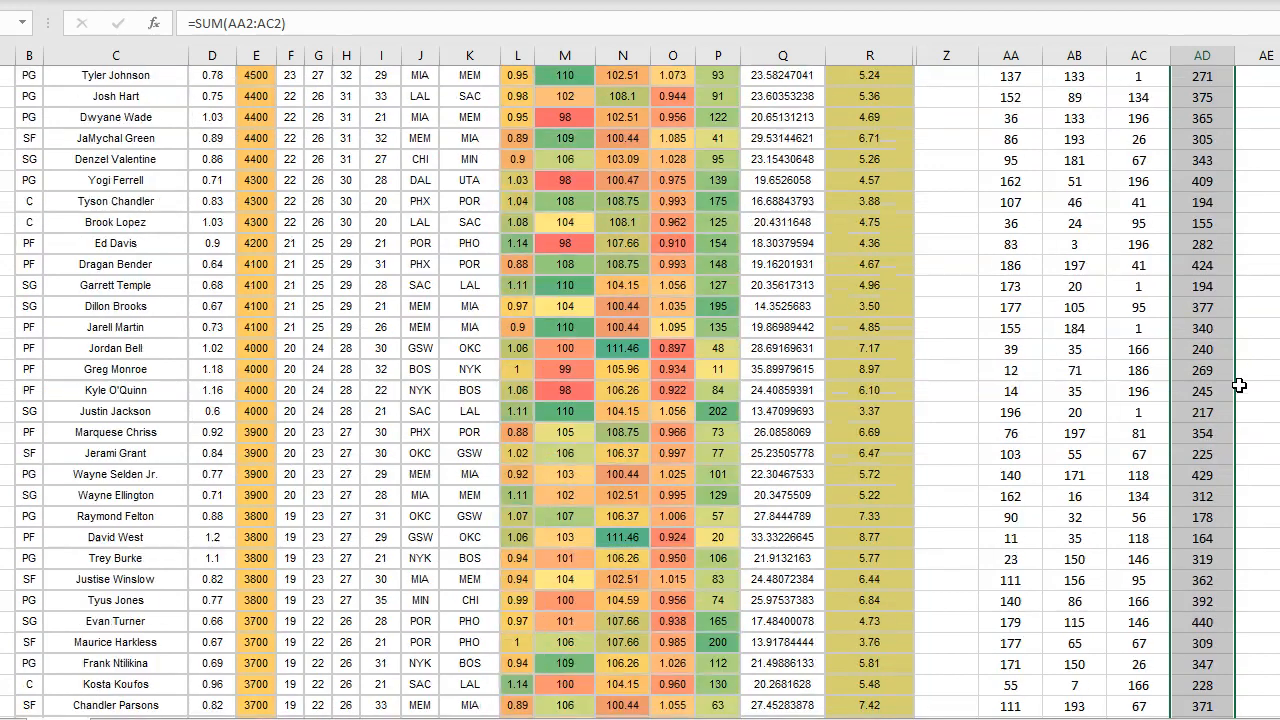
scroll(1238, 385, "up", 20)
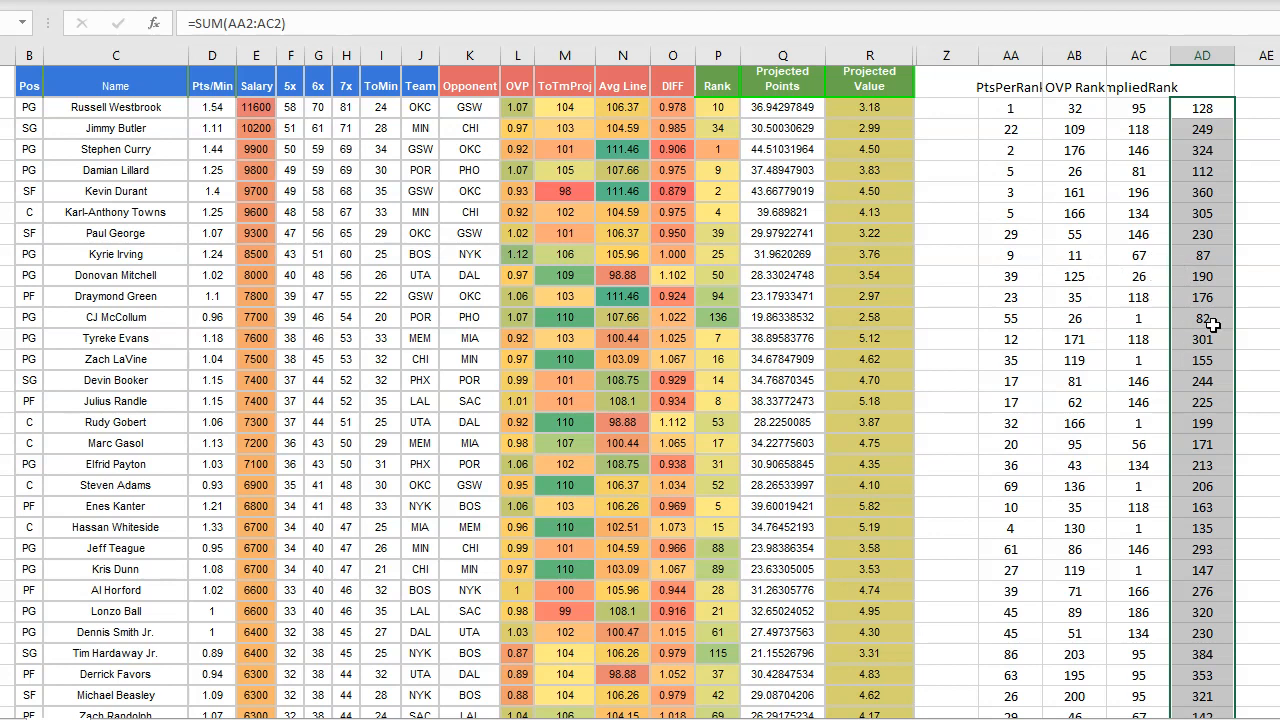
Step: Enter the header Sum in AD1 and autofit the widths of columns AA through AD
left_click(1198, 85)
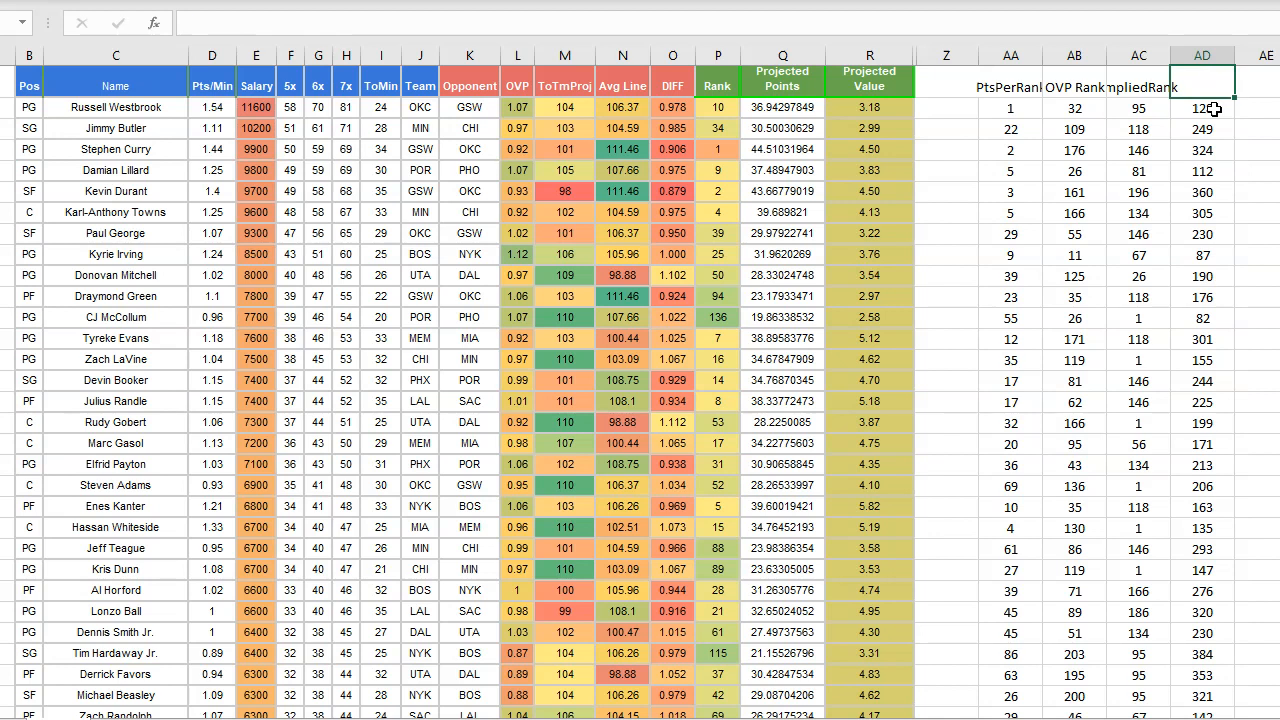
type("Sum")
key("Return")
left_click_drag(992, 47, 1210, 52)
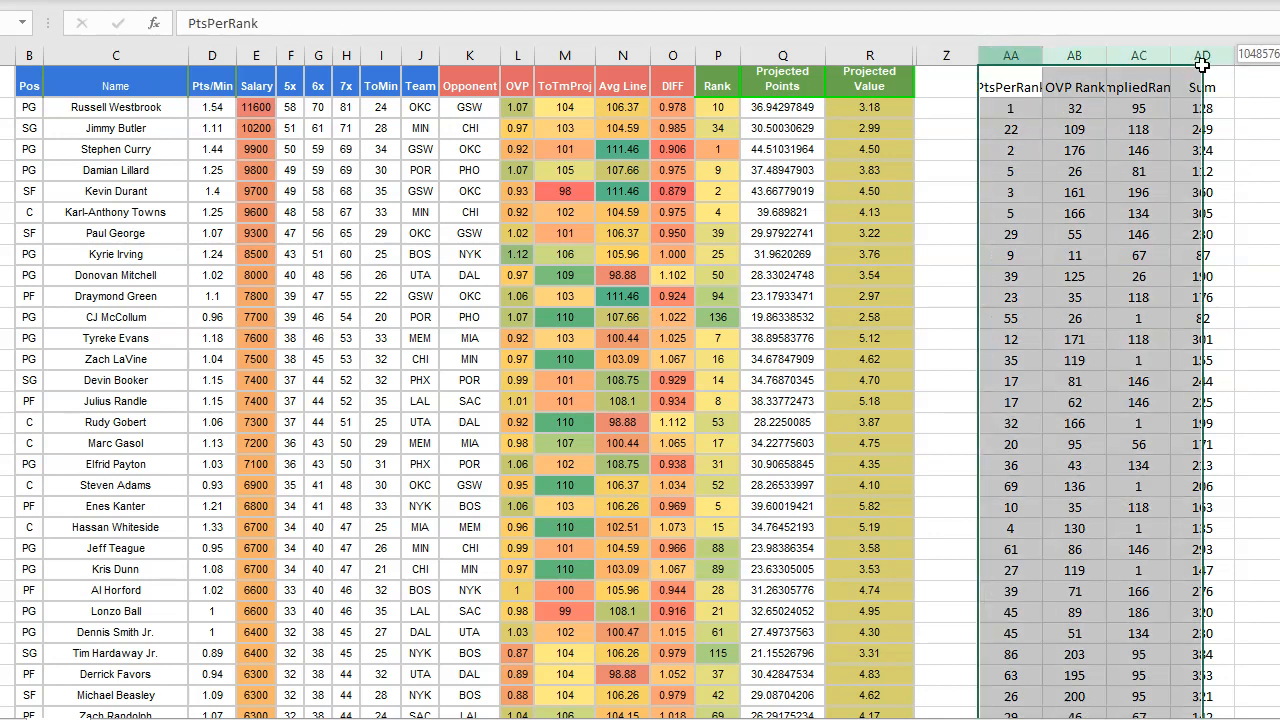
double_click(1234, 55)
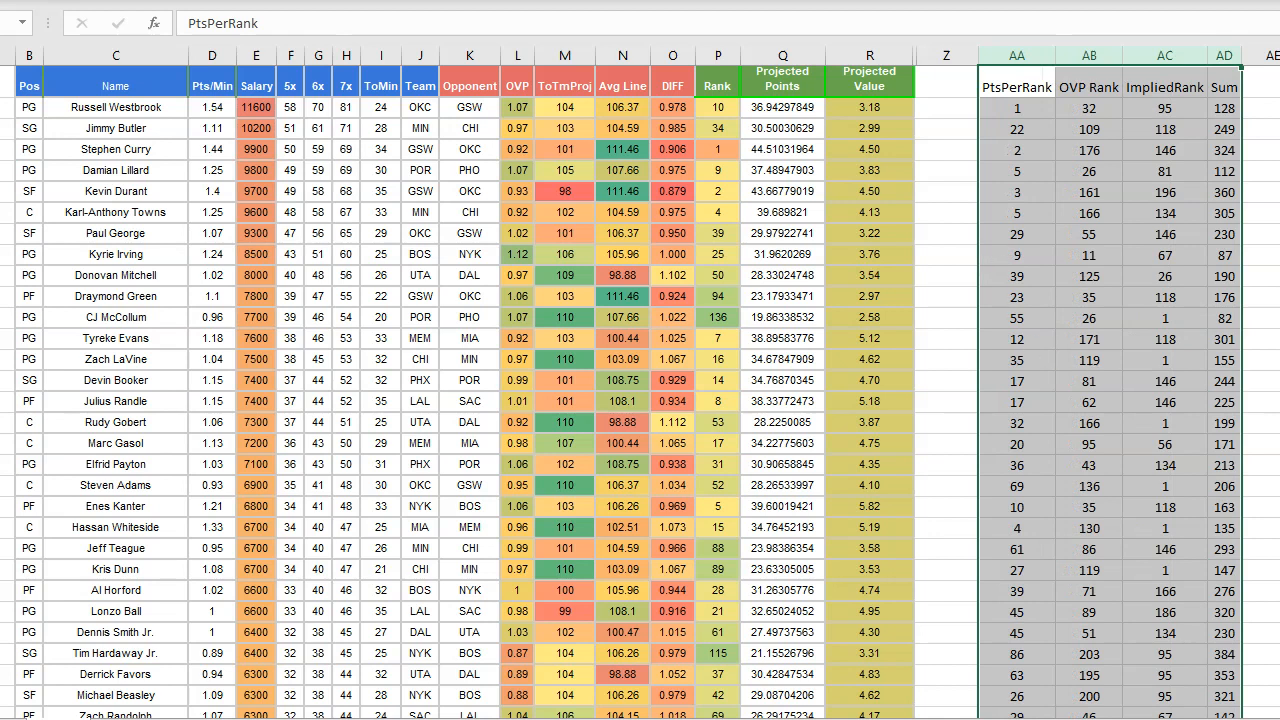
scroll(640, 382, "right", 1)
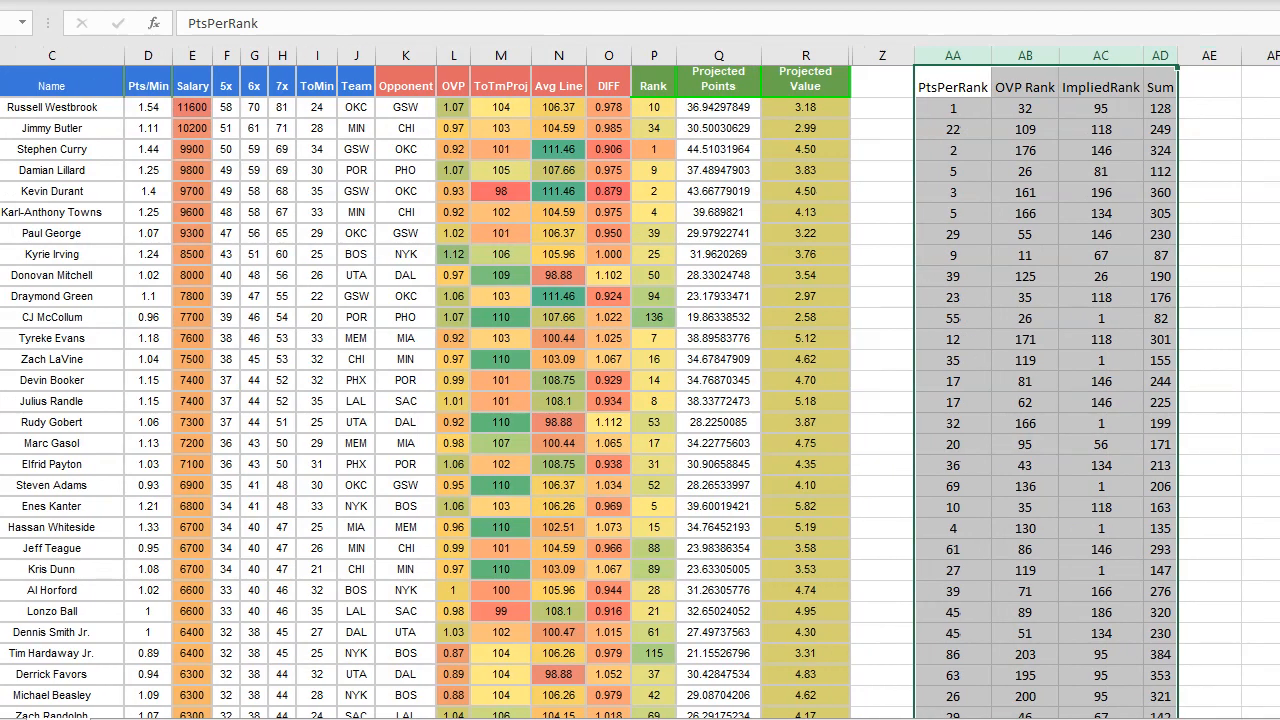
Step: Enter =AVERAGE(AD:AD) in AE1 to average the Sum column
left_click(1199, 137)
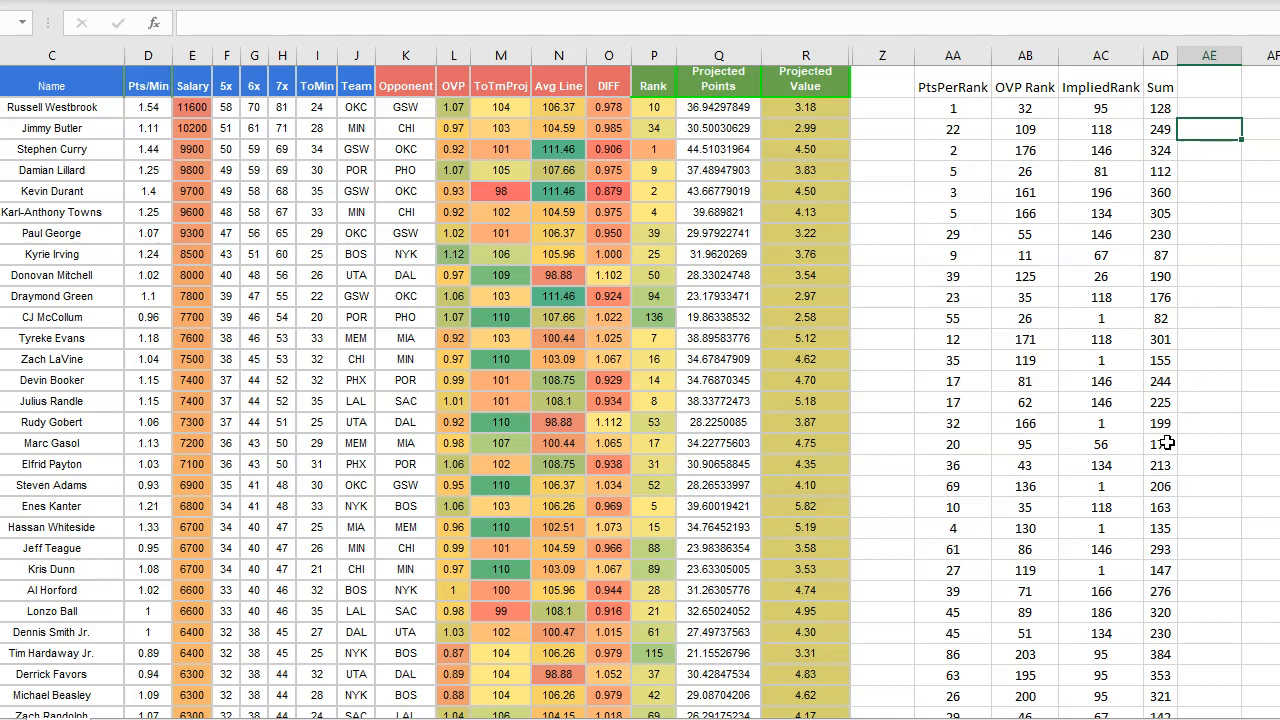
left_click(1219, 74)
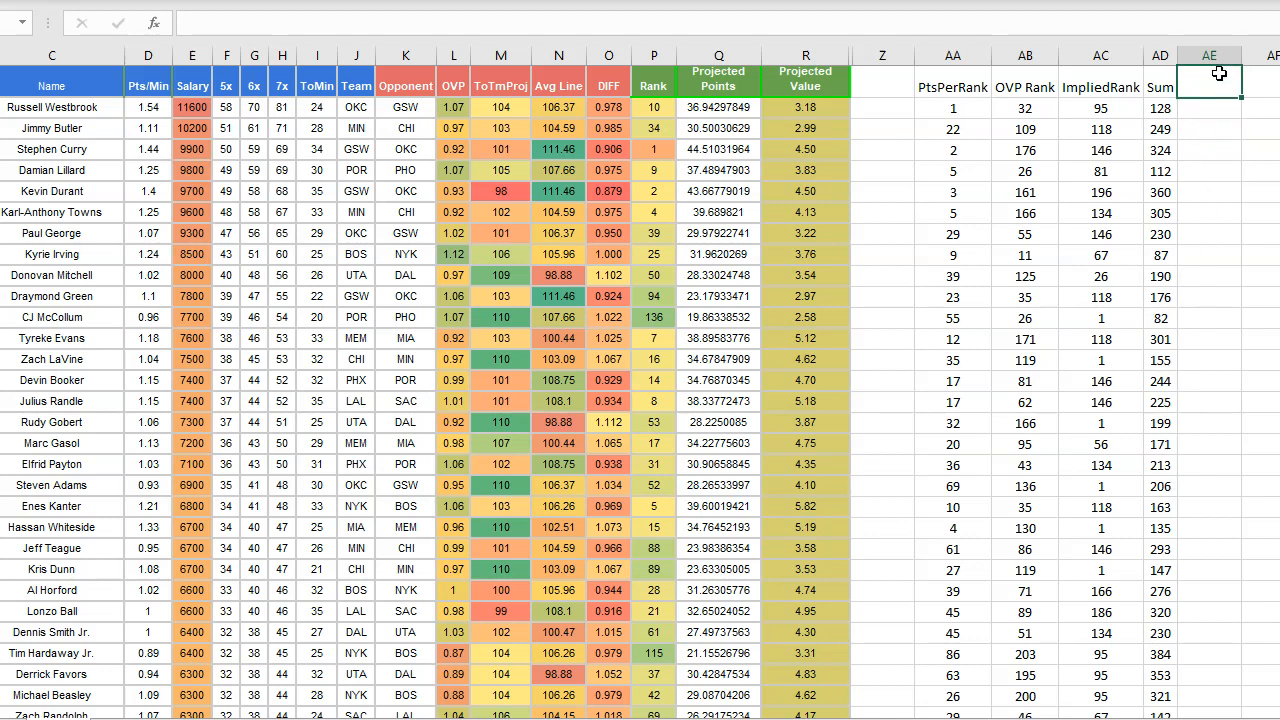
type("=aver")
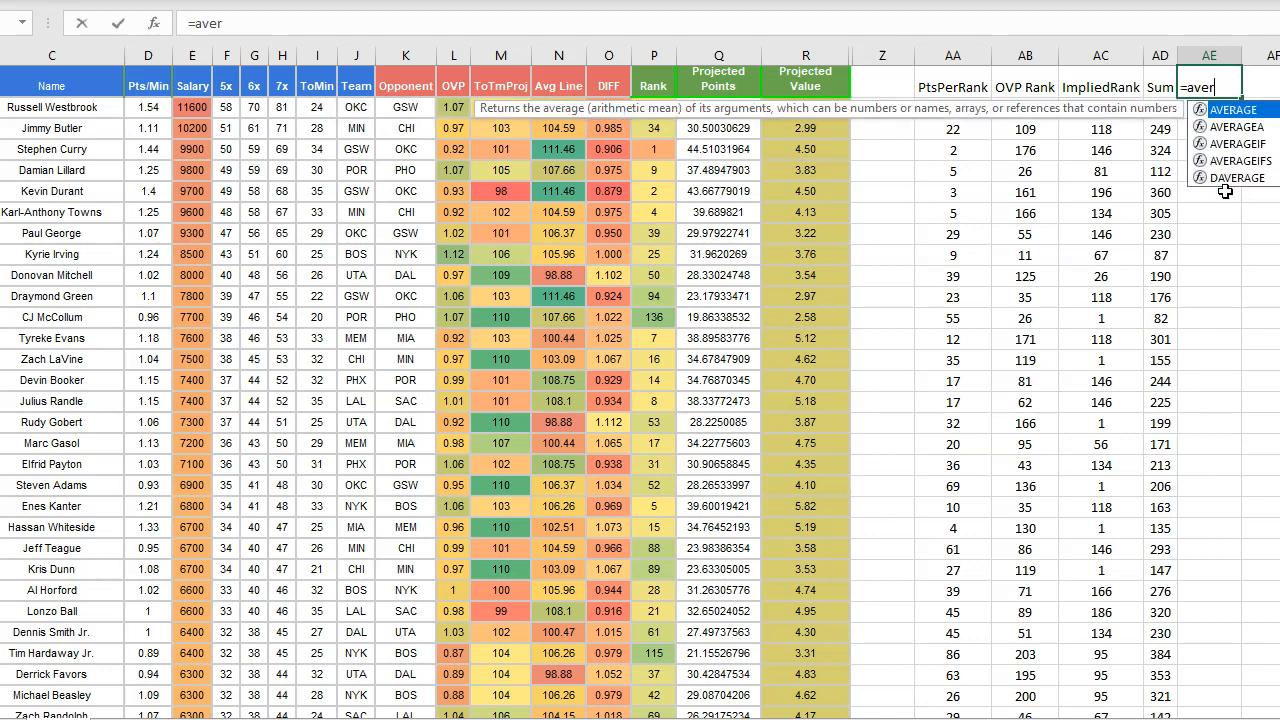
key("Tab")
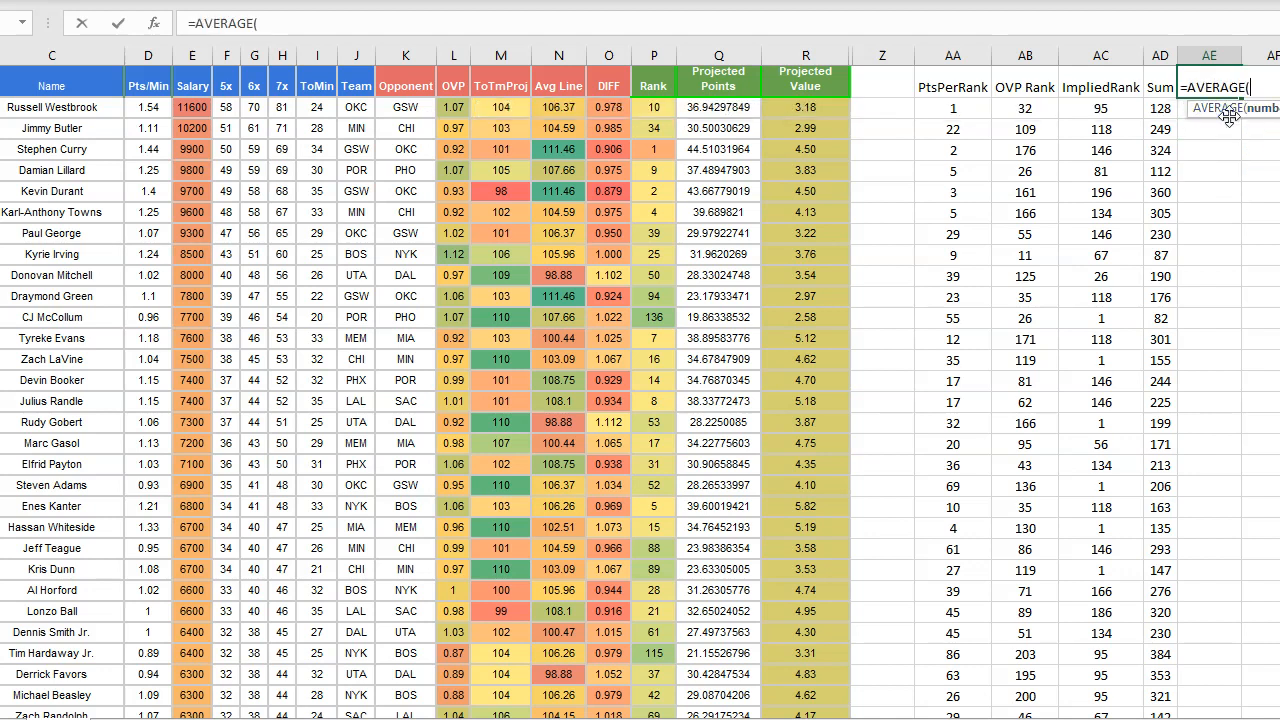
left_click(1166, 112)
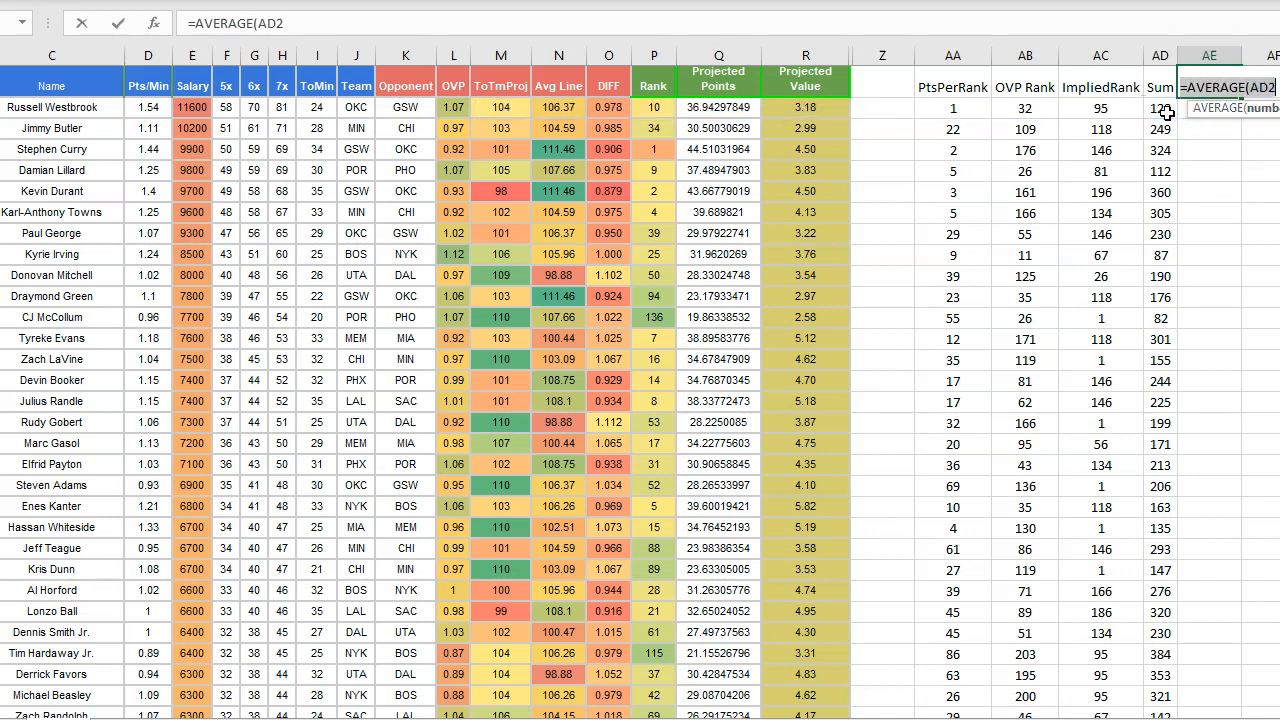
key("BackSpace")
type(":AD")
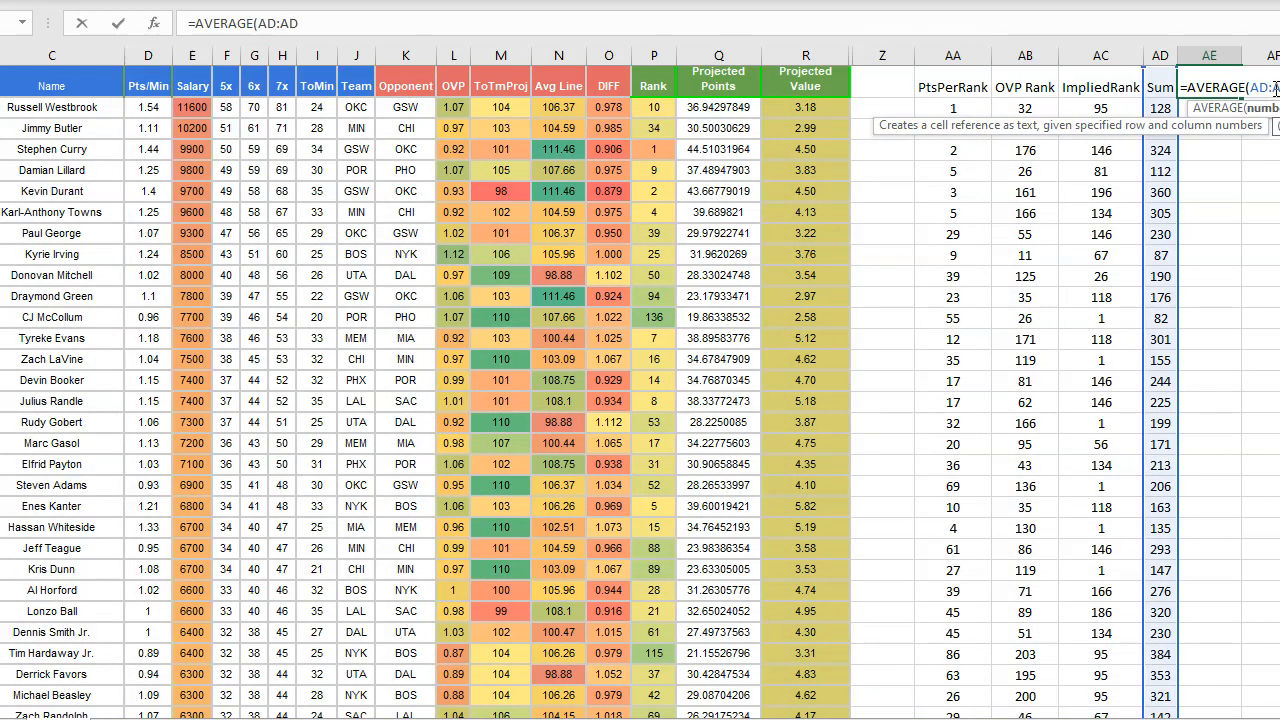
key("Return")
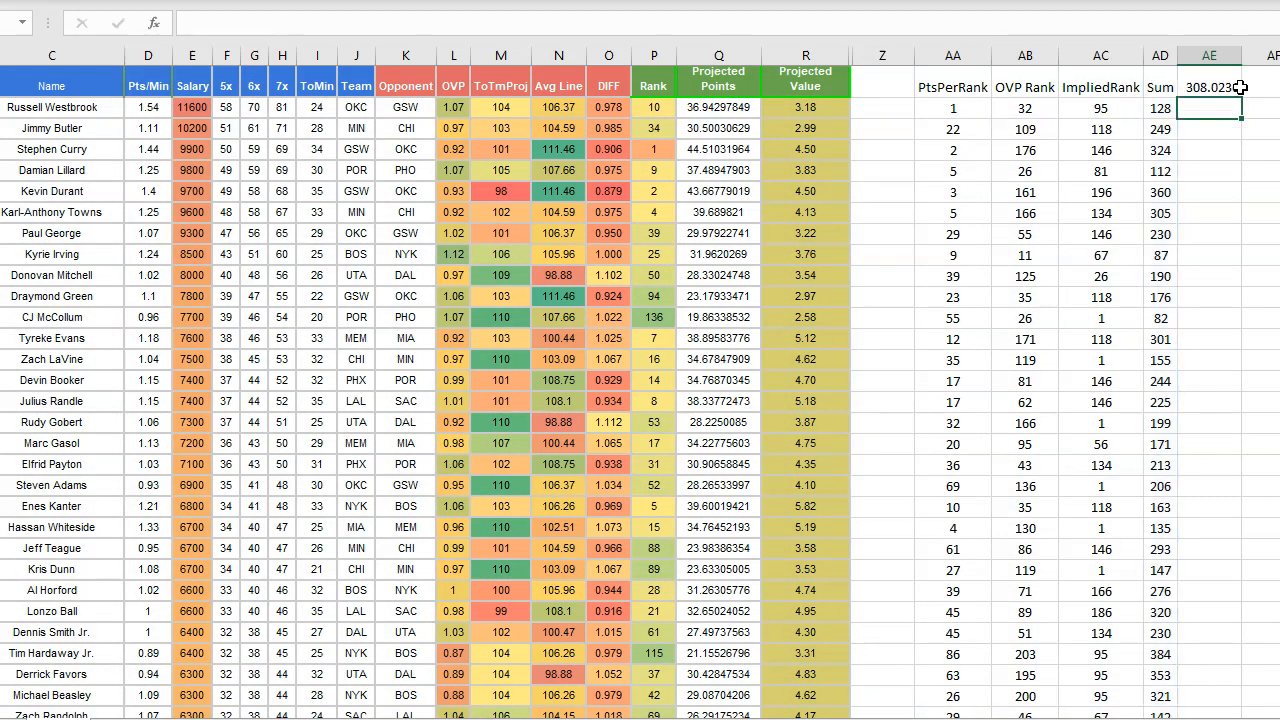
left_click(1240, 88)
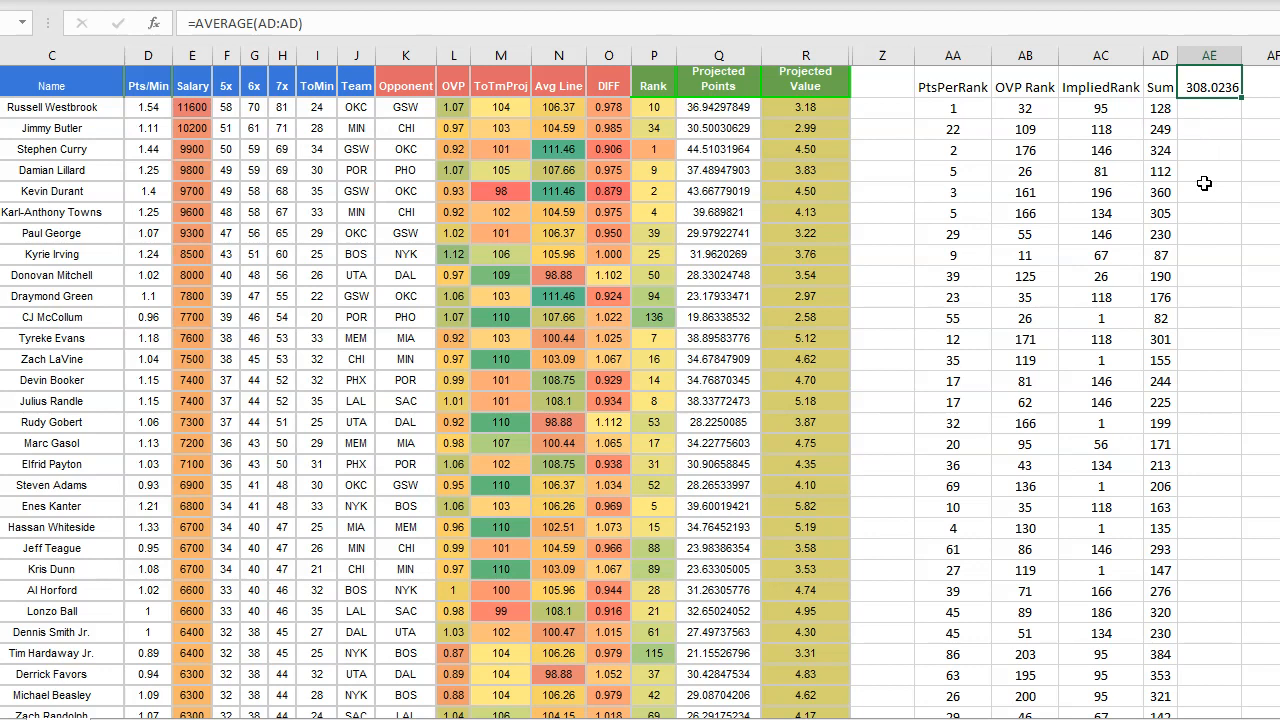
left_click(1195, 316)
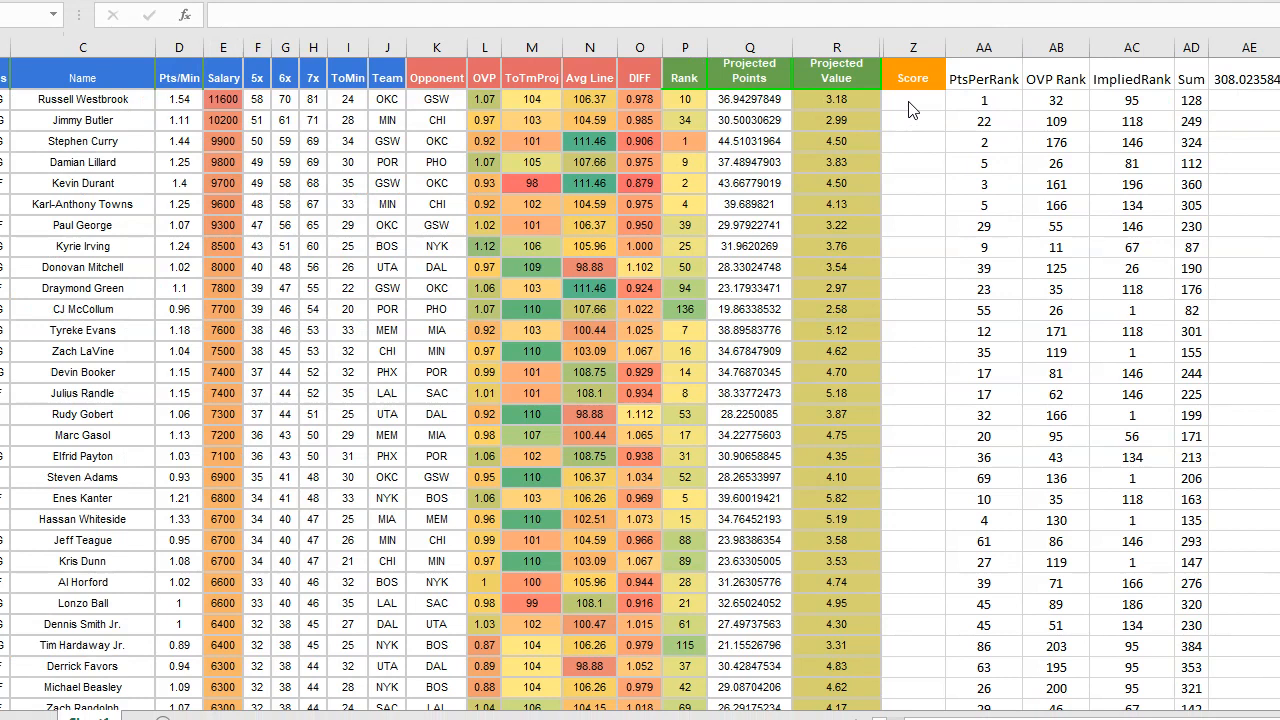
Step: Enter =AD2/AE1 in Z2 under the Score header to divide the first player's rank sum by the average
left_click(1246, 89)
left_click(1234, 77)
left_click(924, 100)
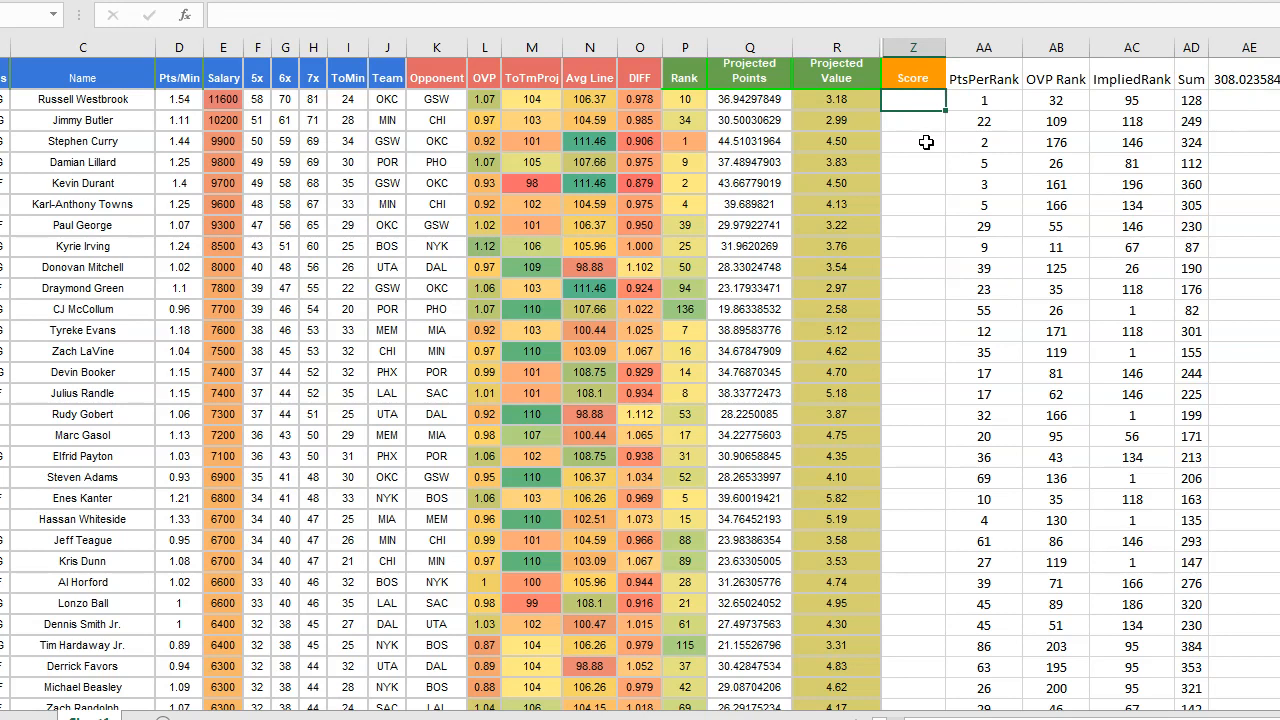
type("=")
left_click(1196, 103)
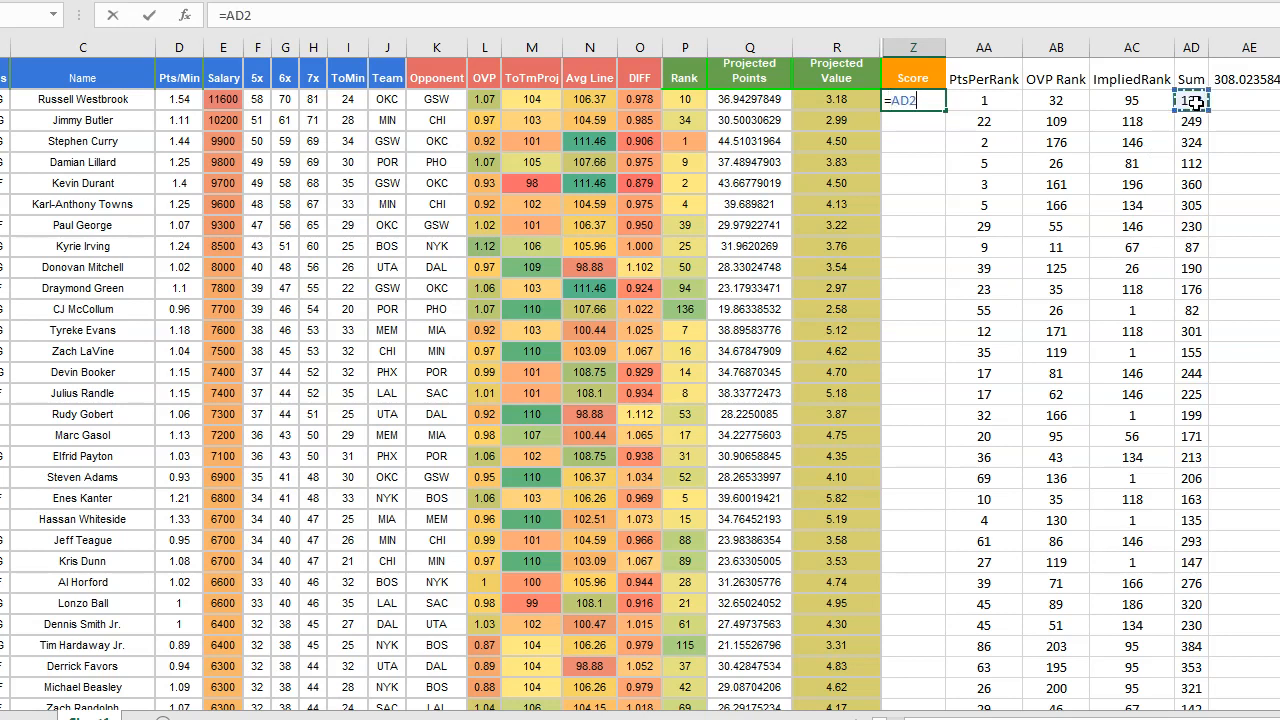
type("/")
left_click(1226, 78)
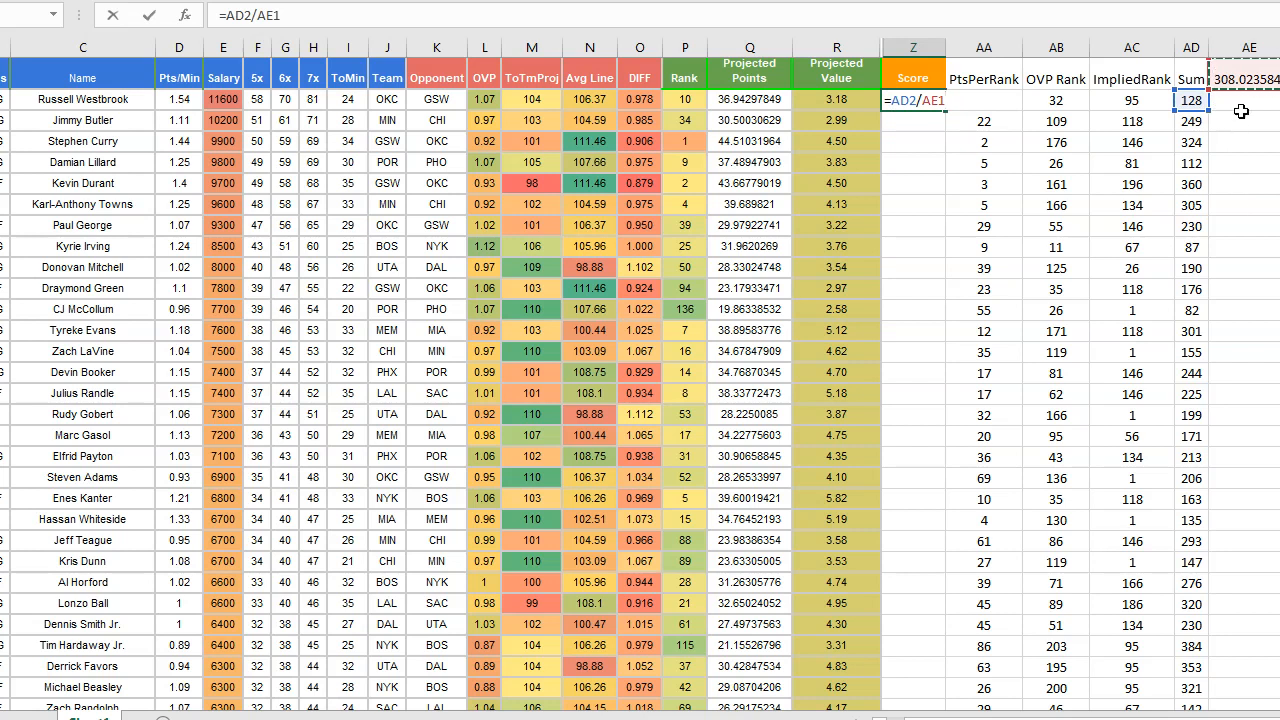
key("Return")
left_click(910, 100)
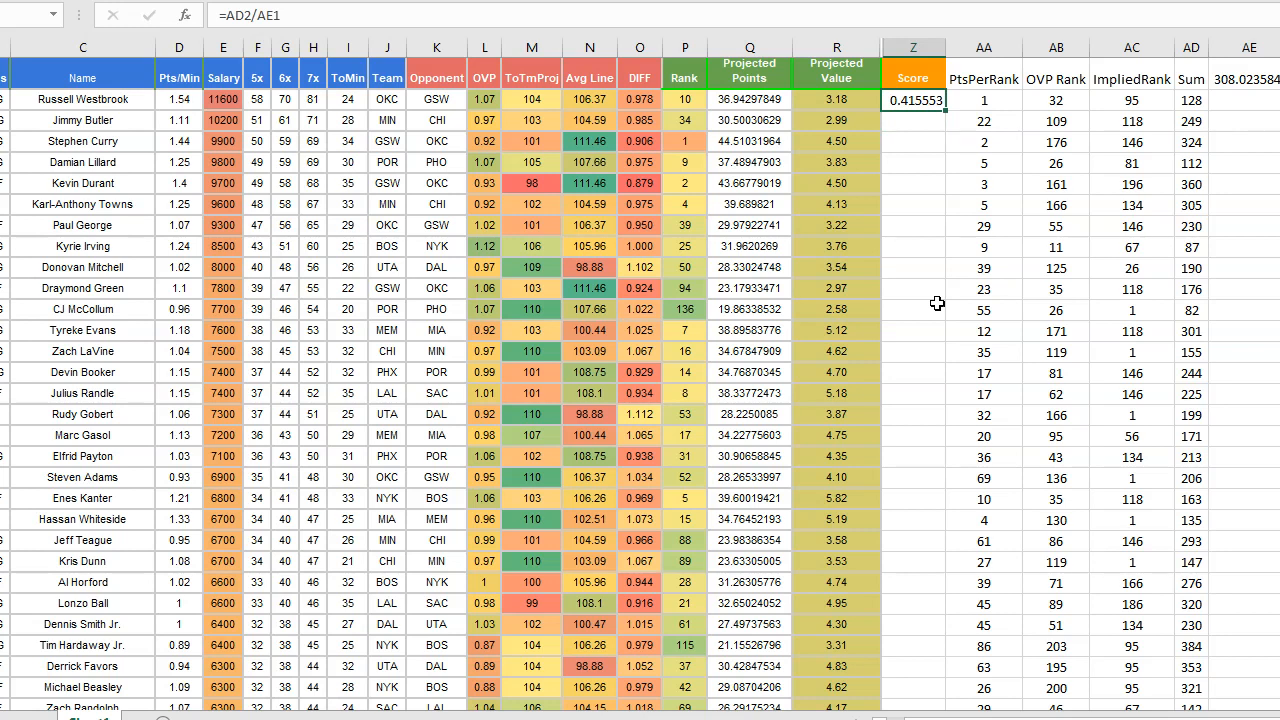
Step: Change the Score formula in Z2 to =1-(AD2/AE1) so that lower rank sums score higher
left_click(227, 16)
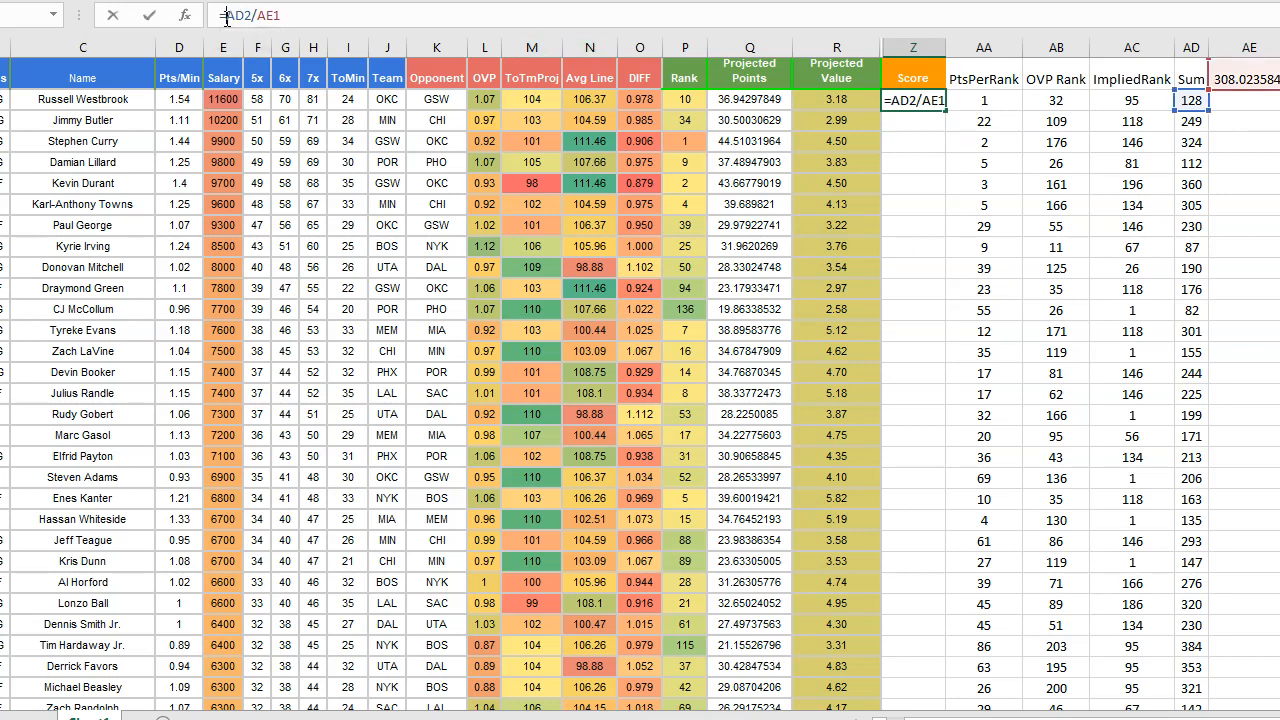
type("1-(")
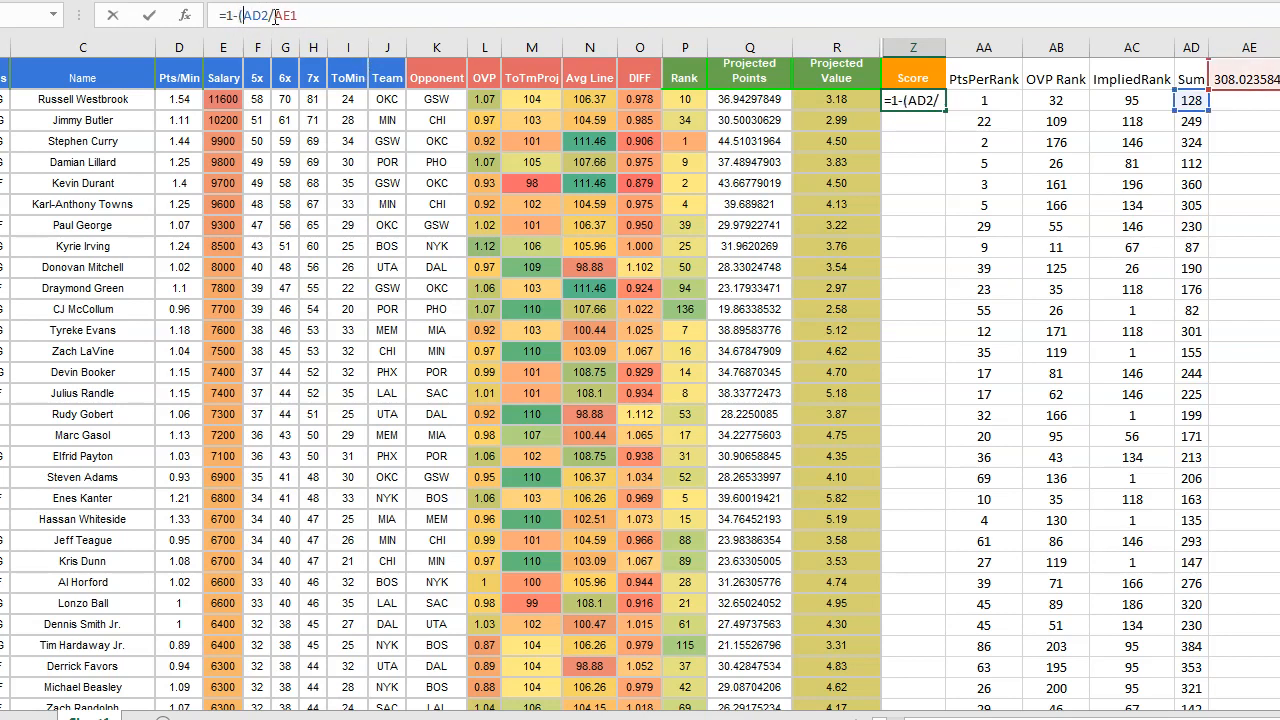
type(")")
key("Return")
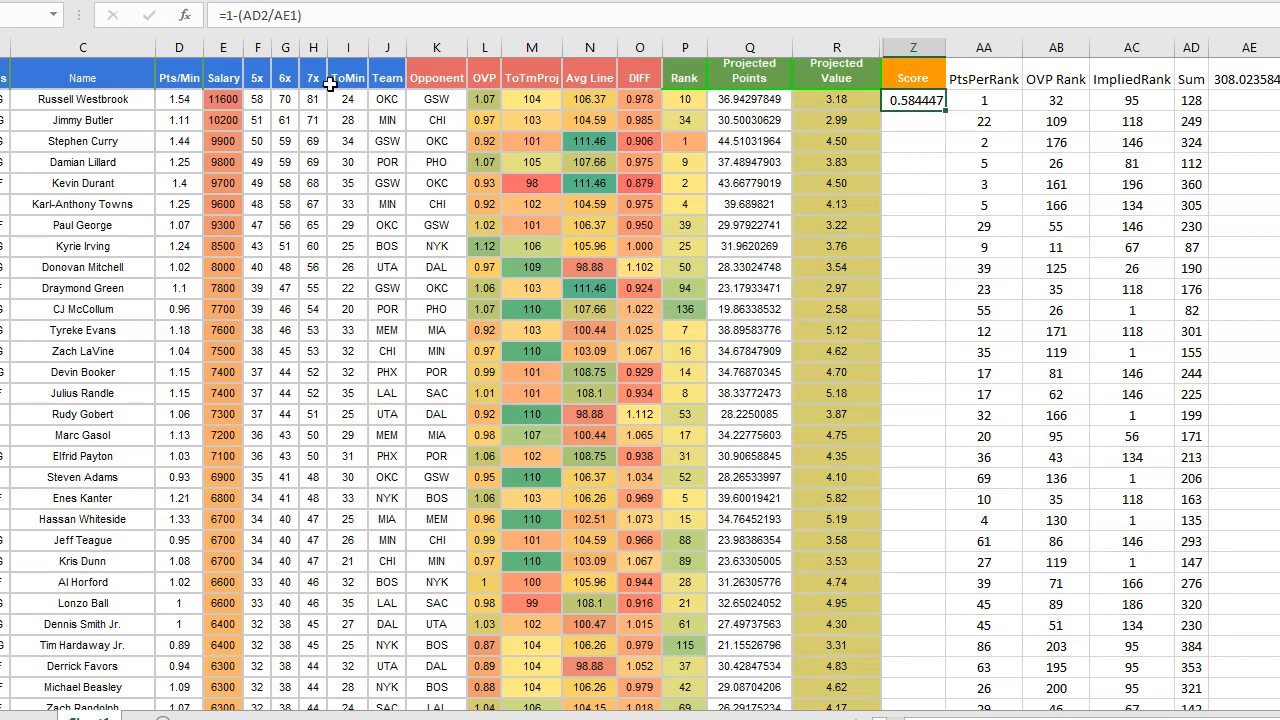
Step: Wrap the Z2 expression in parentheses and add 1 so the formula reads =1+(1-(AD2/AE1))
left_click(240, 15)
type("(")
left_click(372, 27)
type(")")
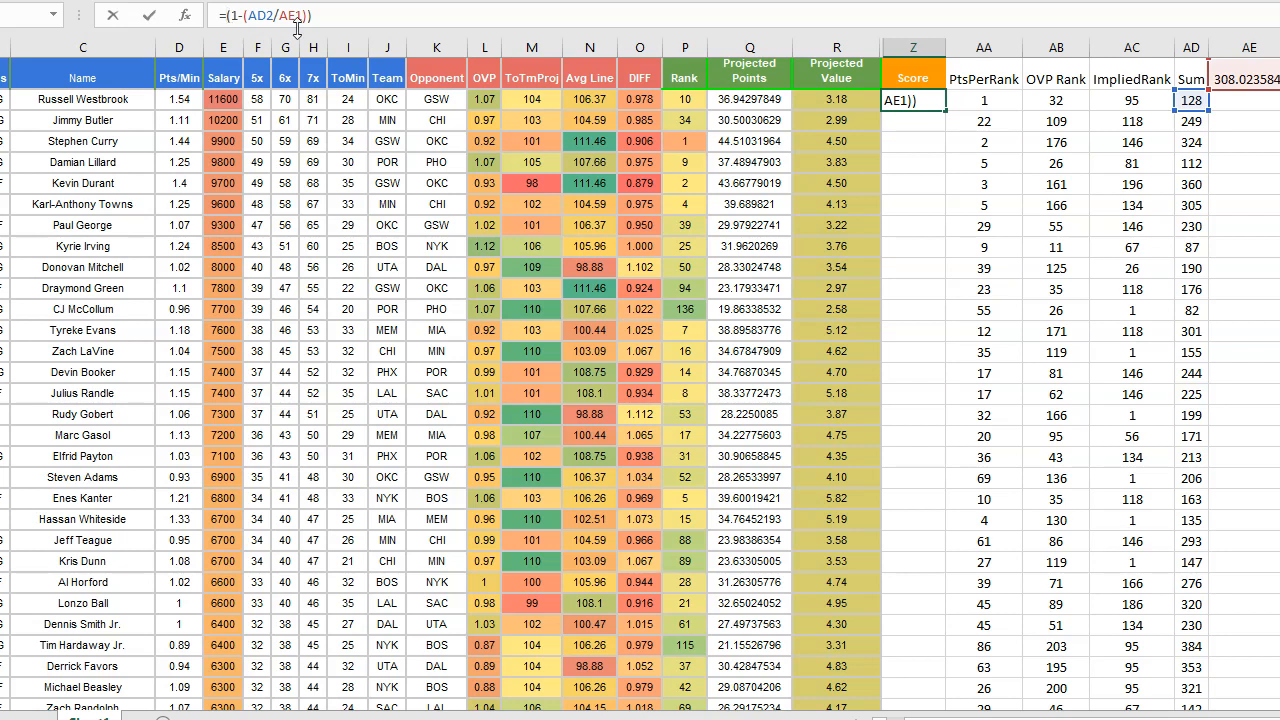
type("1+")
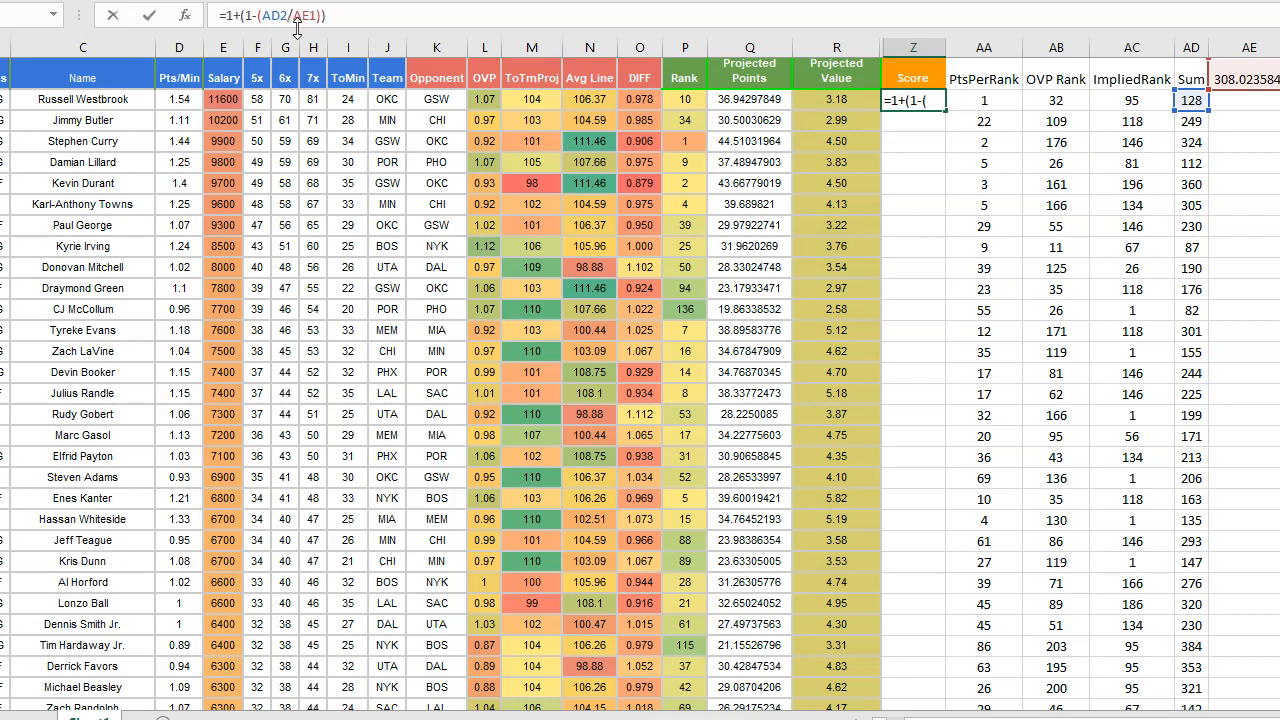
key("Return")
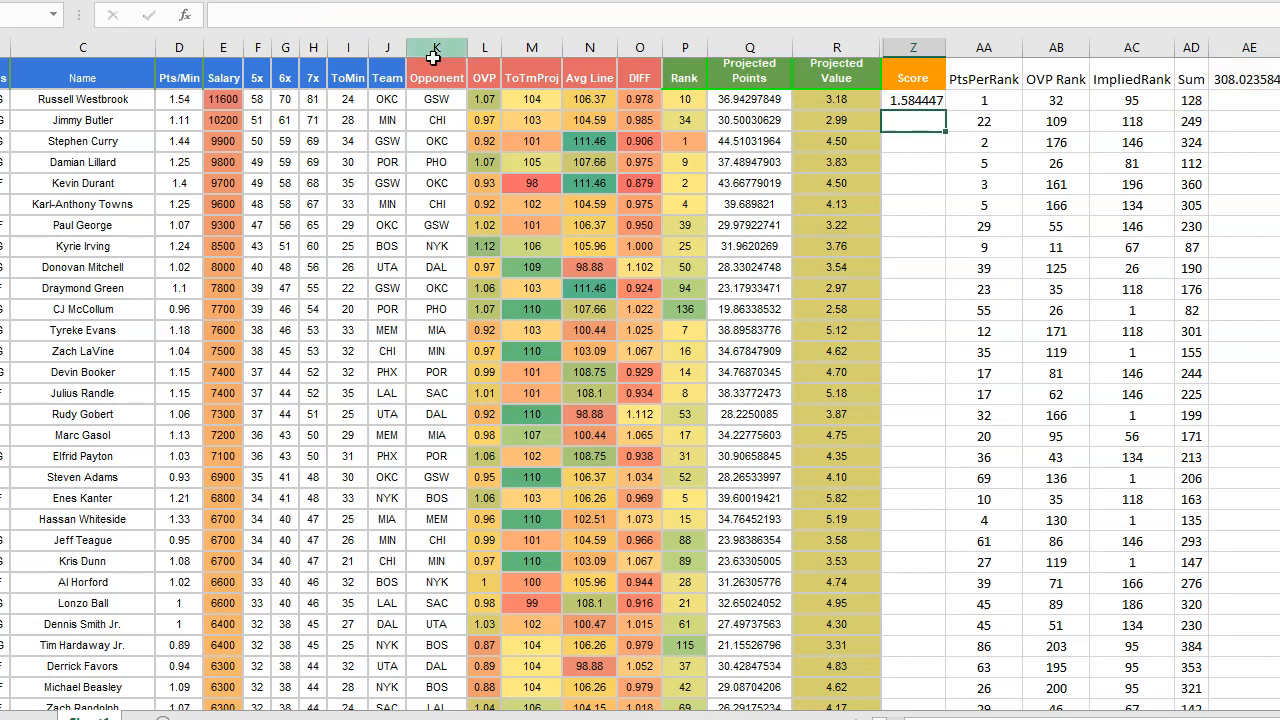
left_click(906, 96)
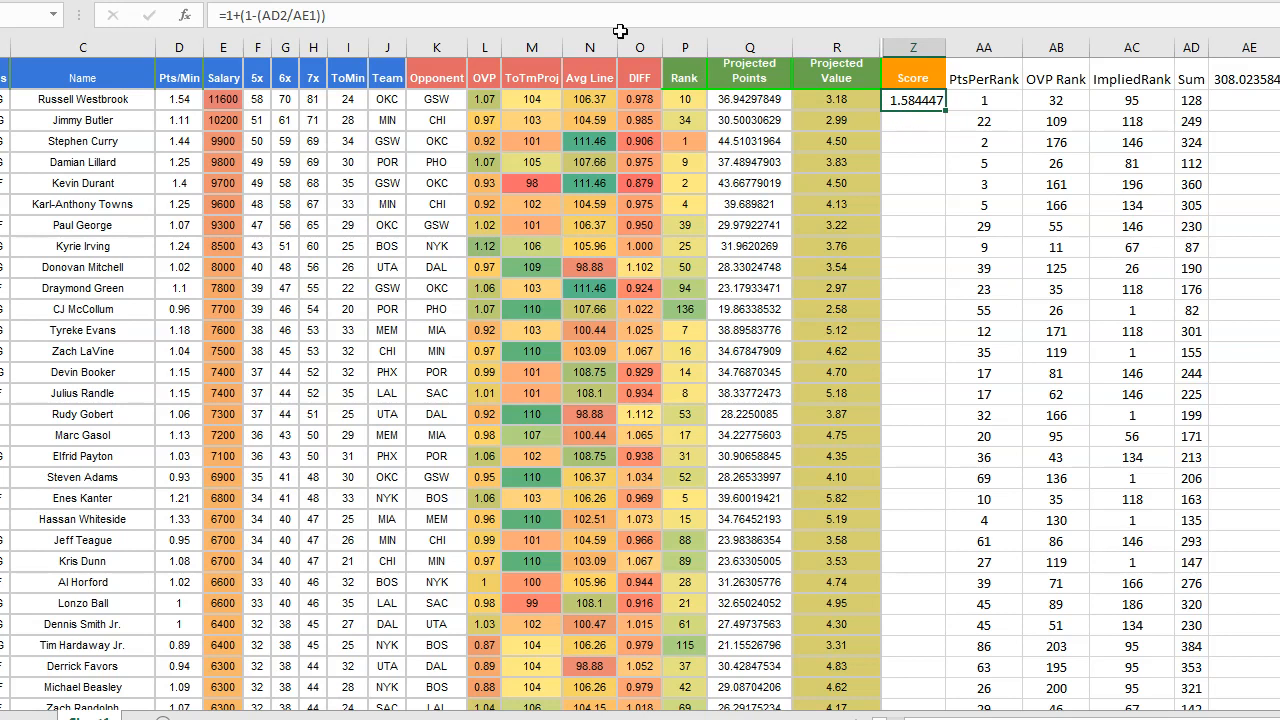
Step: Scale the Score formula in Z2 by 50 so it reads =(1+(1-(AD2/AE1)))*50
left_click(356, 14)
type(")")
left_click(247, 15)
type("1")
left_click(224, 15)
type("(")
left_click(356, 14)
type("*50")
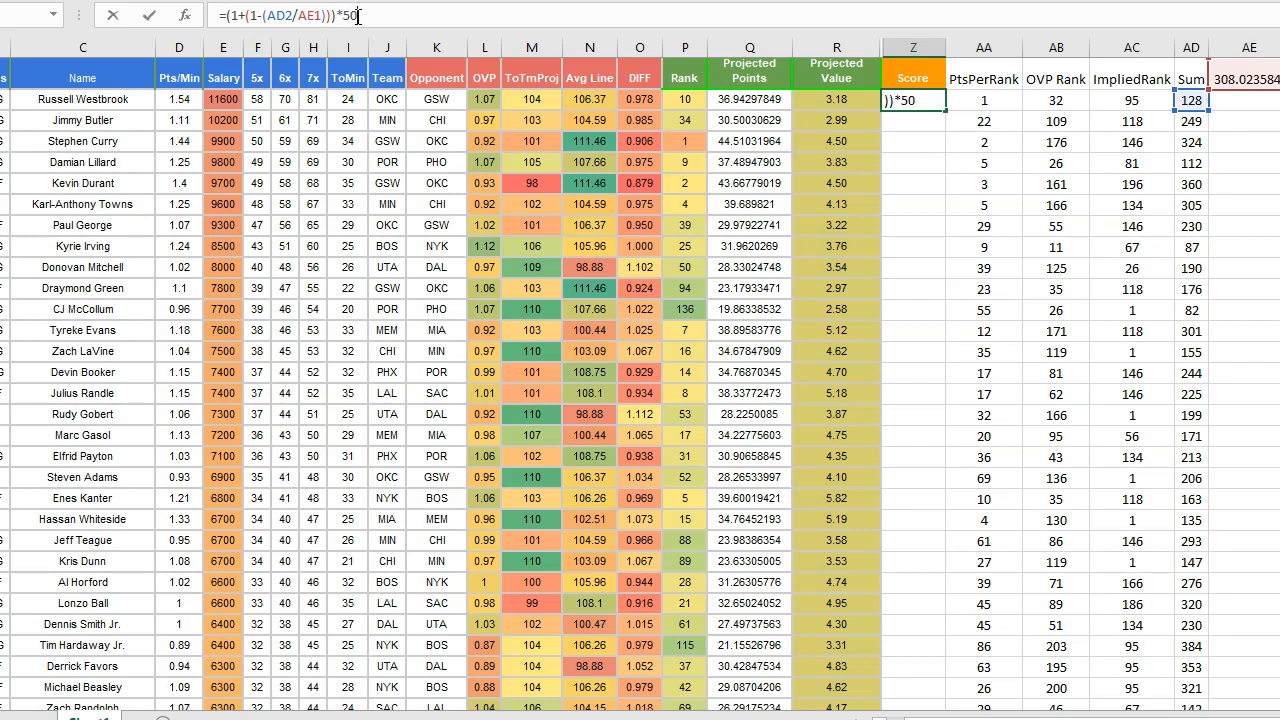
key("Return")
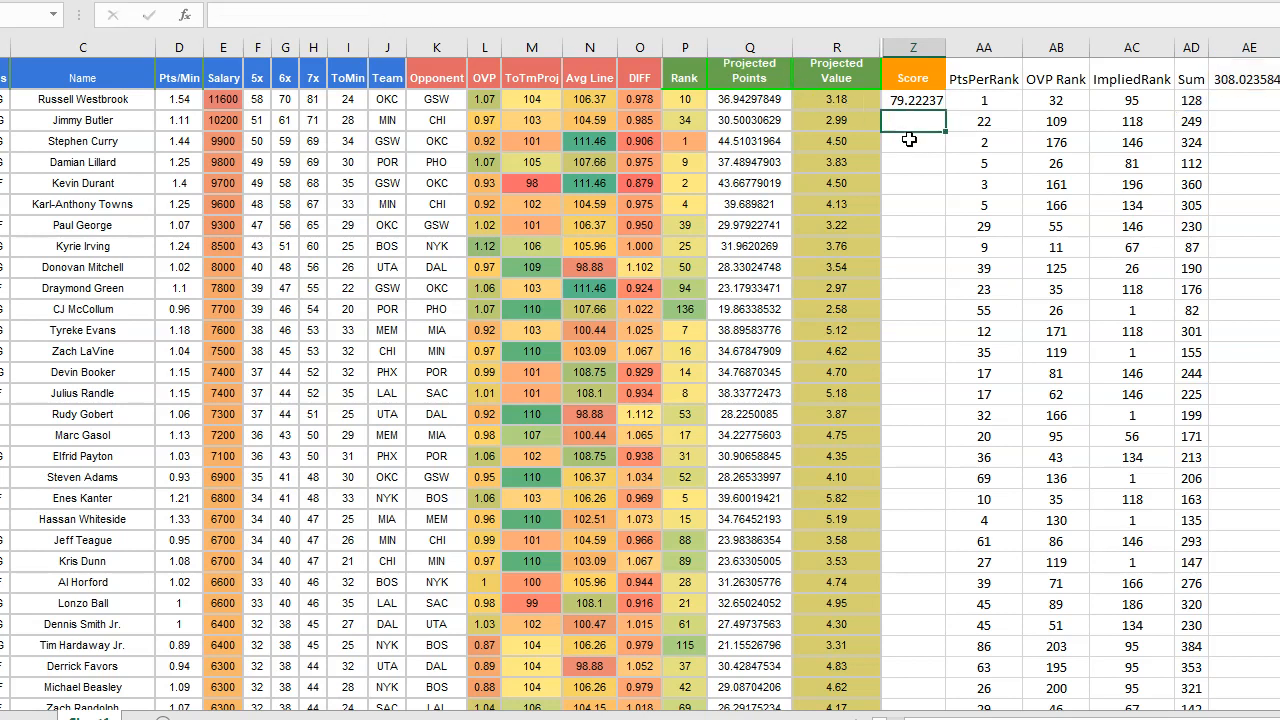
Step: Reduce the Score value in Z2 to one decimal place and narrow column Z
left_click(900, 101)
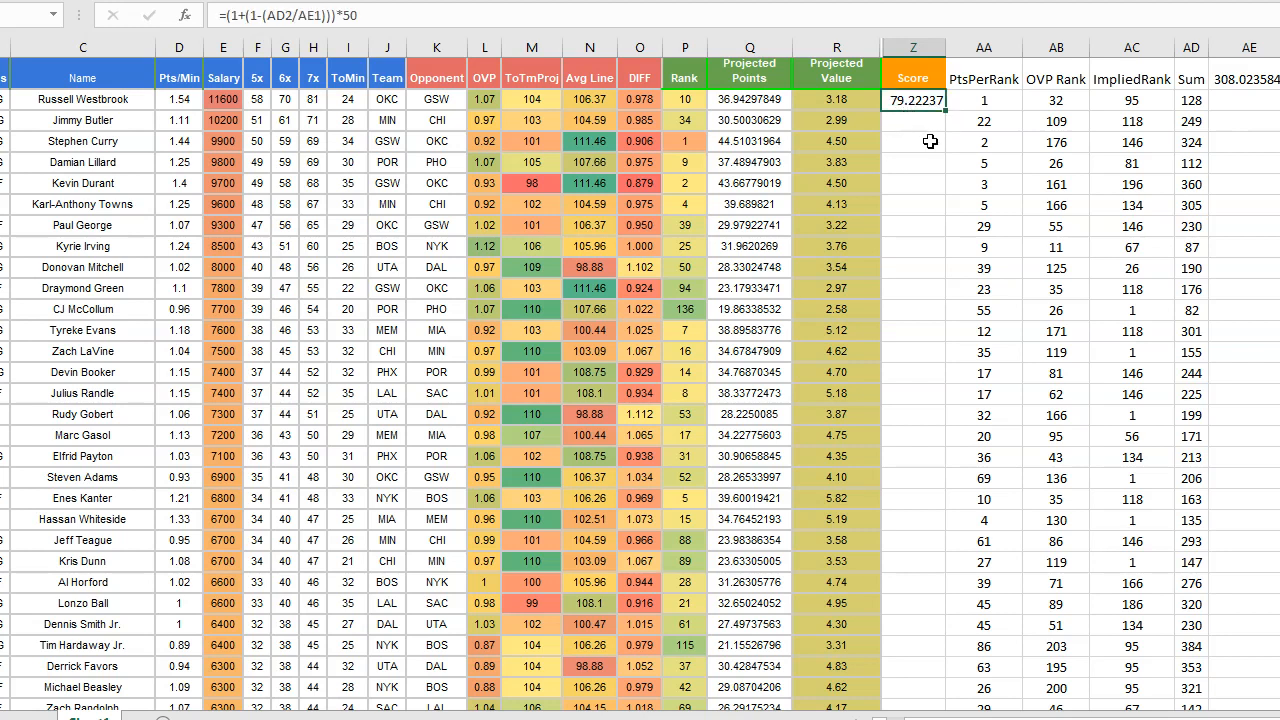
key("alt+h")
key("9")
key("alt+h")
key("9")
key("alt+h")
key("9")
key("alt+h")
key("9")
key("alt+h")
key("9")
key("alt+h")
key("9")
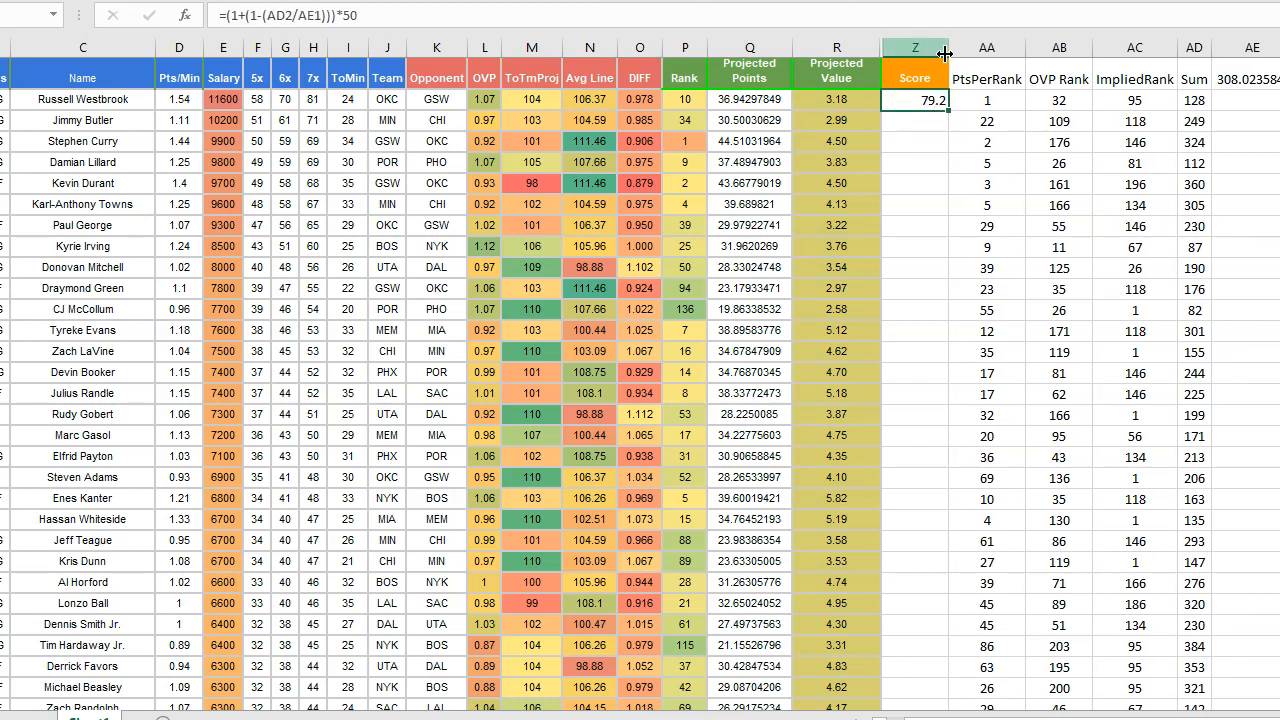
left_click_drag(949, 47, 932, 47)
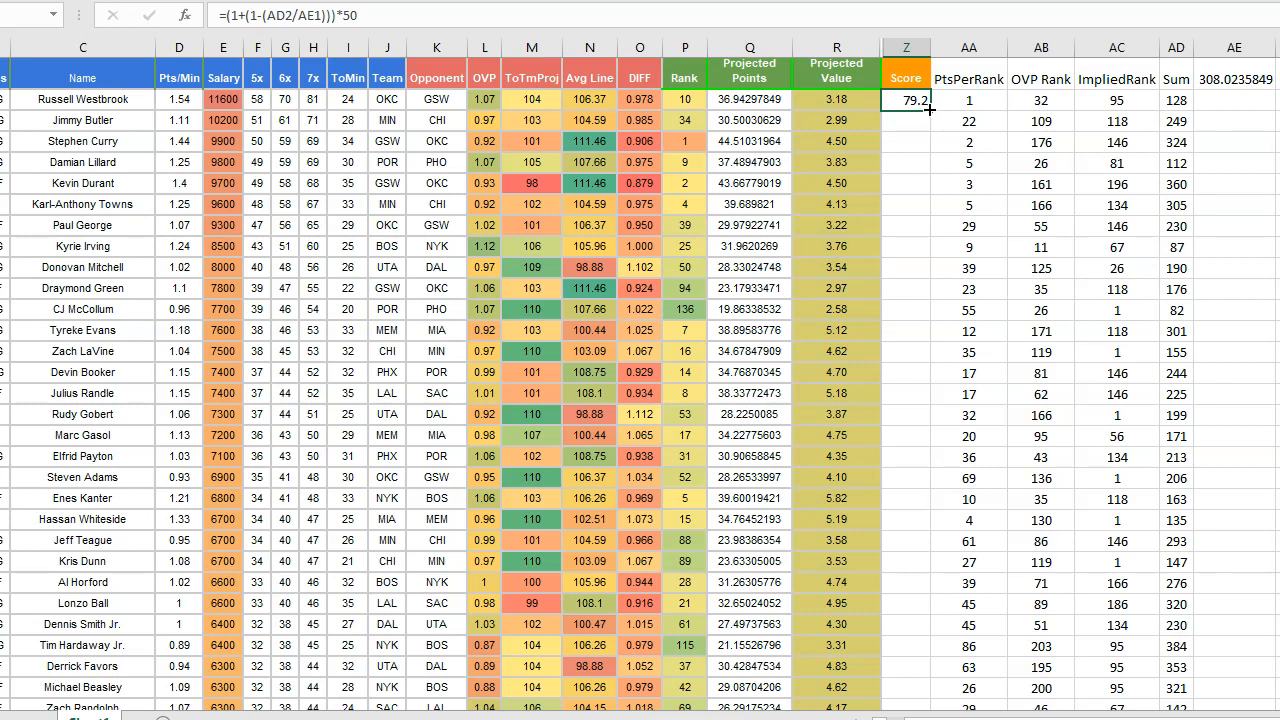
Step: Try to fill the Score formula from Z2 down to Z10 with its relative average reference
left_click_drag(929, 110, 927, 268)
left_click(917, 160)
Step: Make the average reference in Z2 absolute so the formula reads =(1+(1-(AD2/$AE$1)))*50
left_click(908, 100)
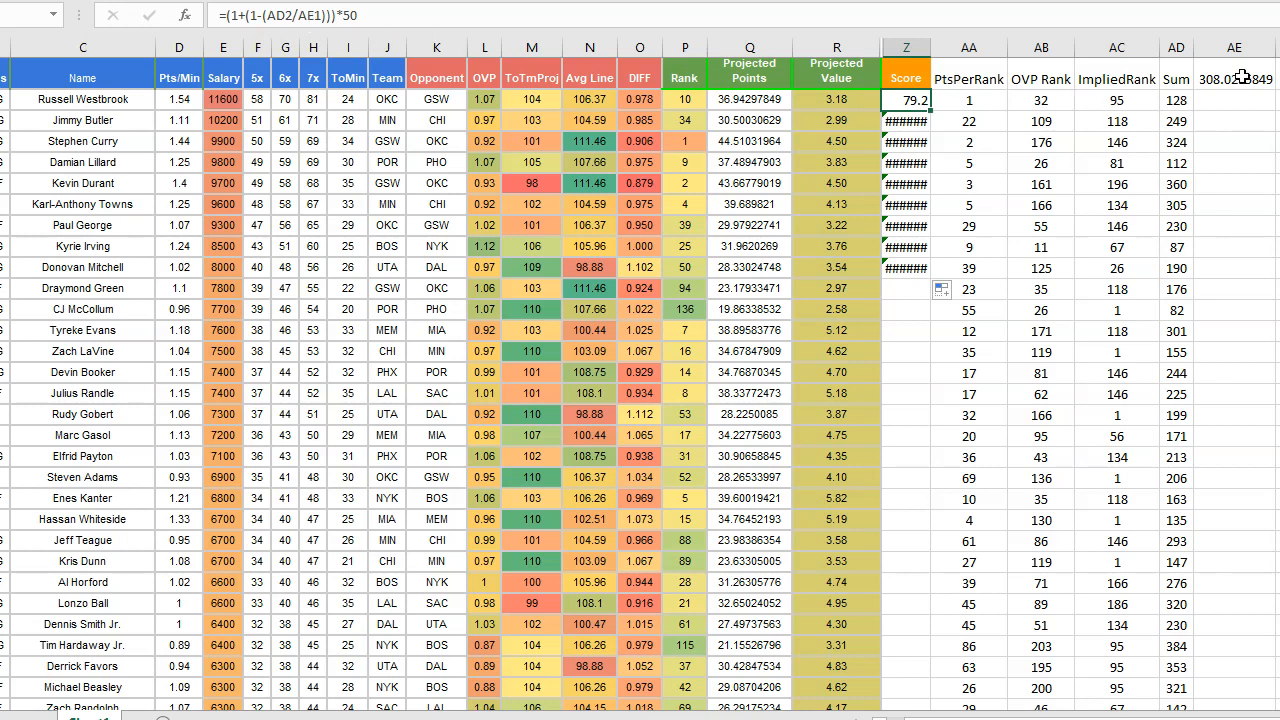
left_click(311, 15)
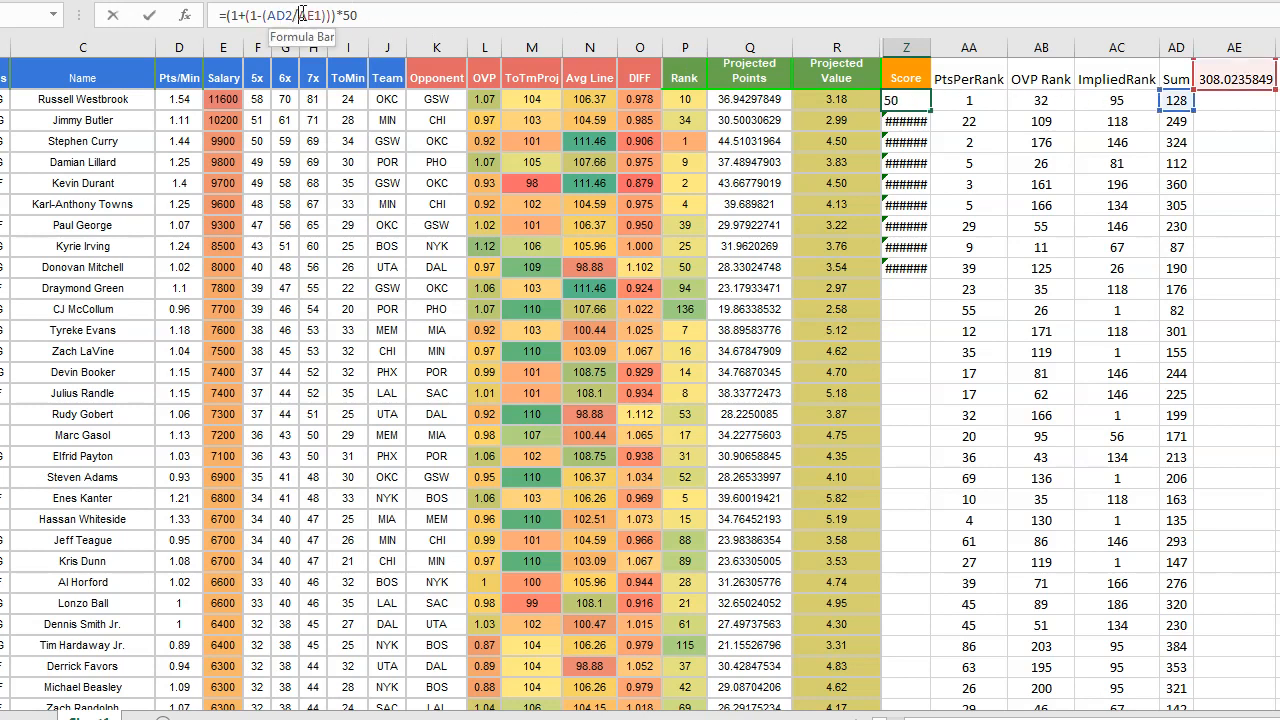
type("$AE")
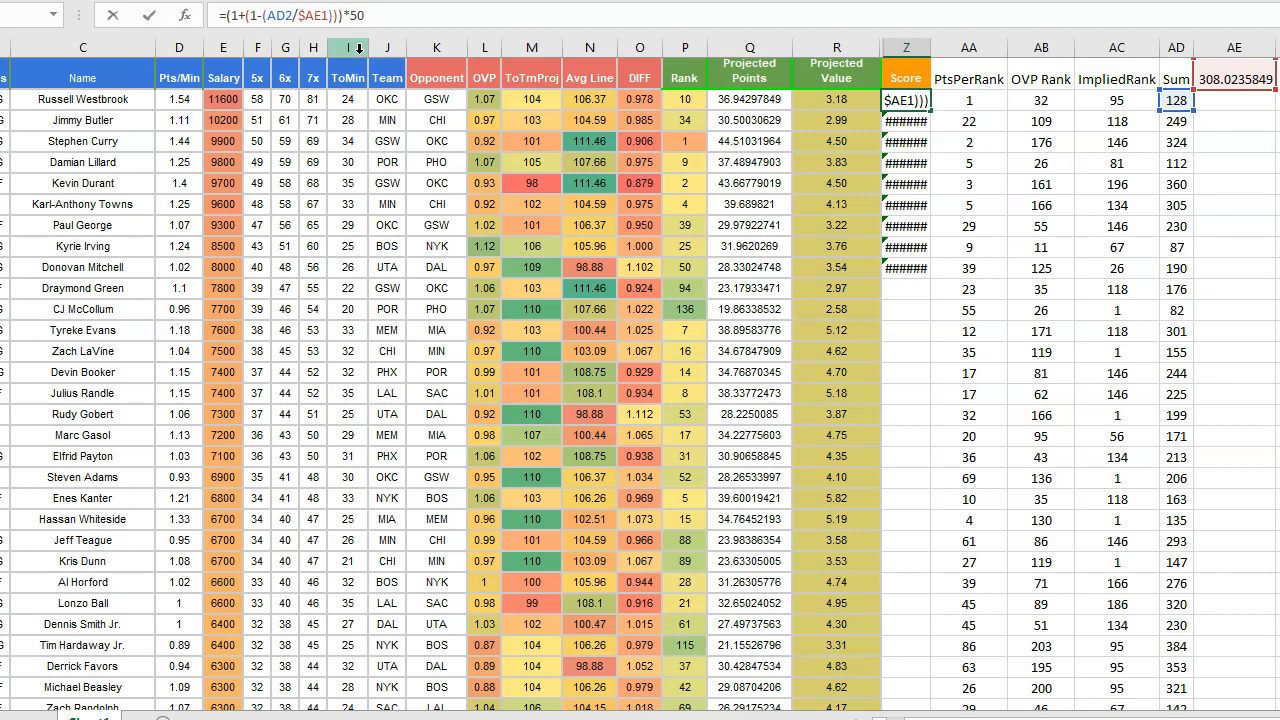
type("$")
key("Return")
Step: Fill the corrected Score formula from Z2 down to Z19 and check individual players' scores
left_click(916, 100)
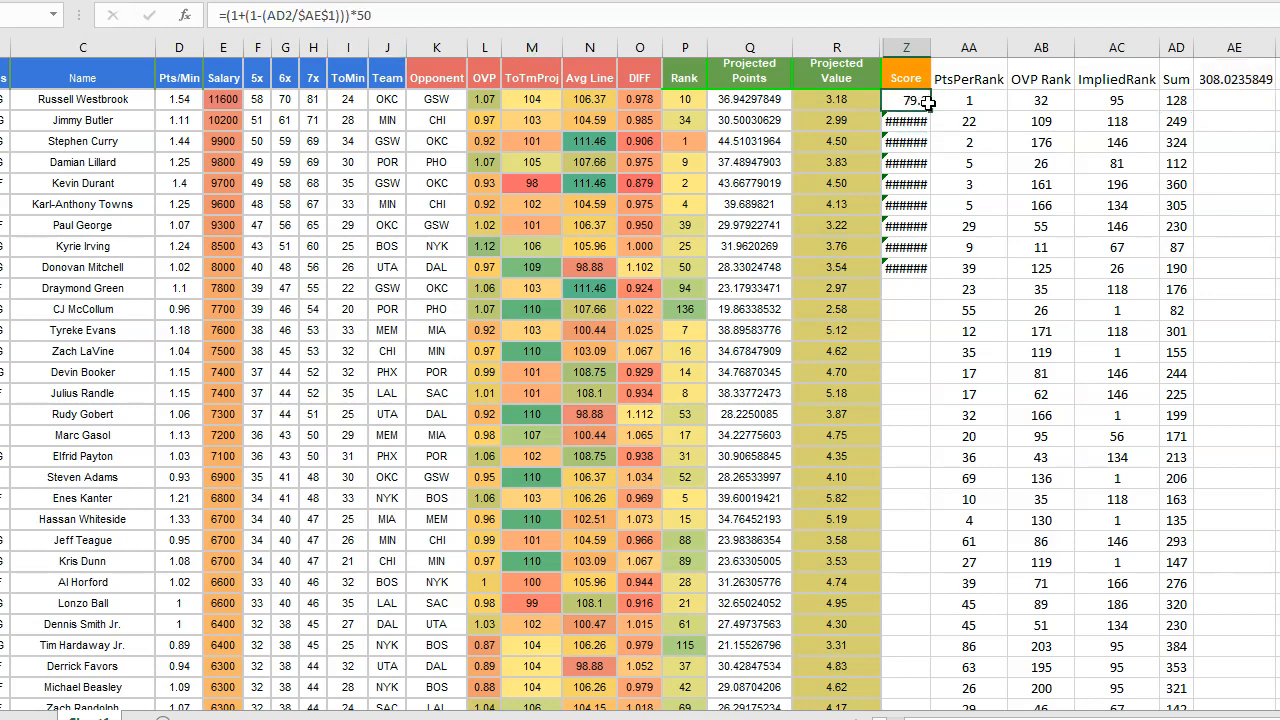
left_click_drag(930, 110, 929, 476)
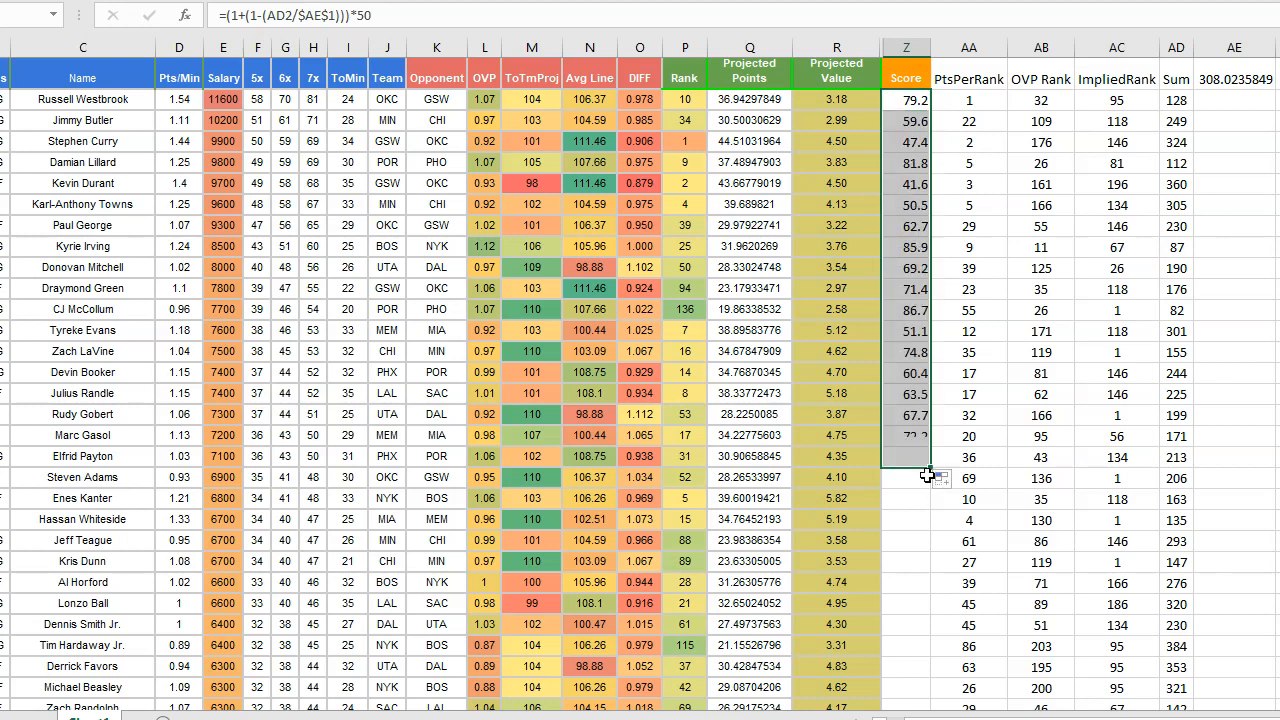
left_click(909, 249)
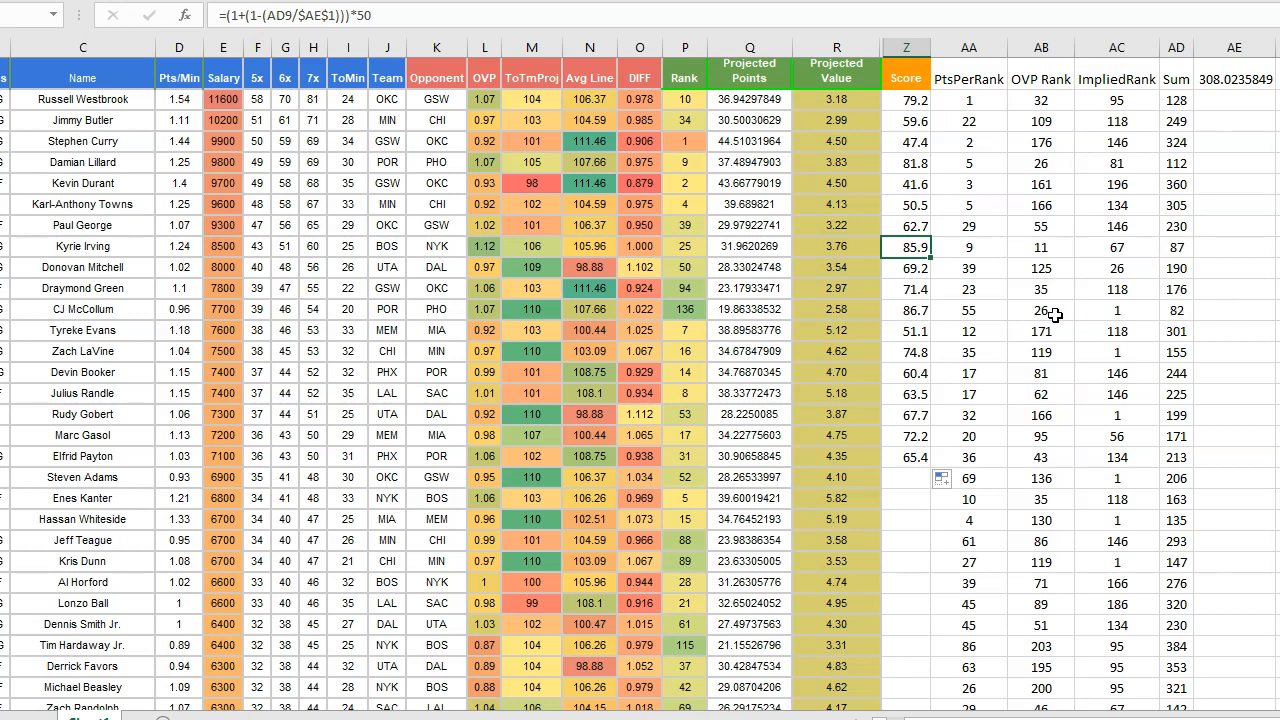
left_click(913, 184)
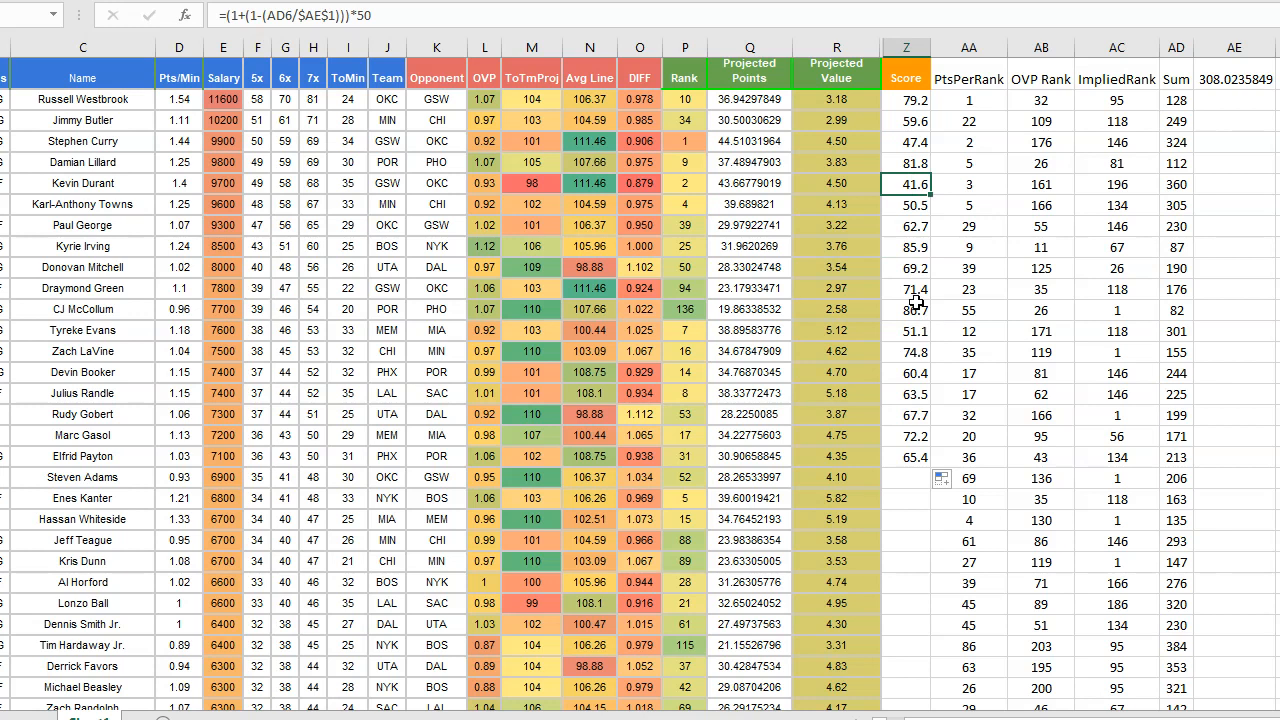